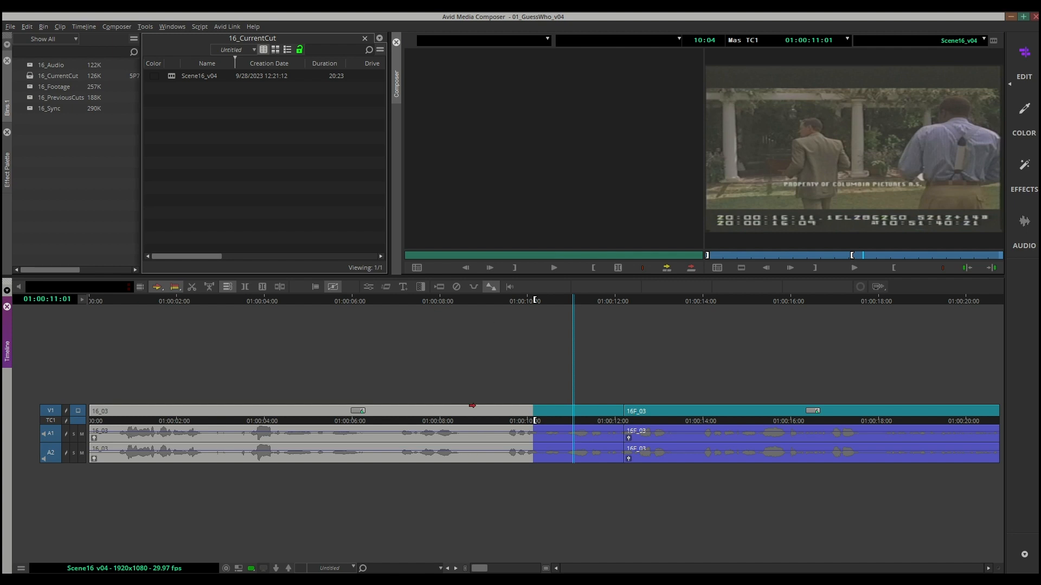
Step: Clear the sequence marks and duplicate Scene16_v04 in the 16_CurrentCut bin, naming the copy Scene16_v05_AudioEdit
{"action": "key", "text": "d"}
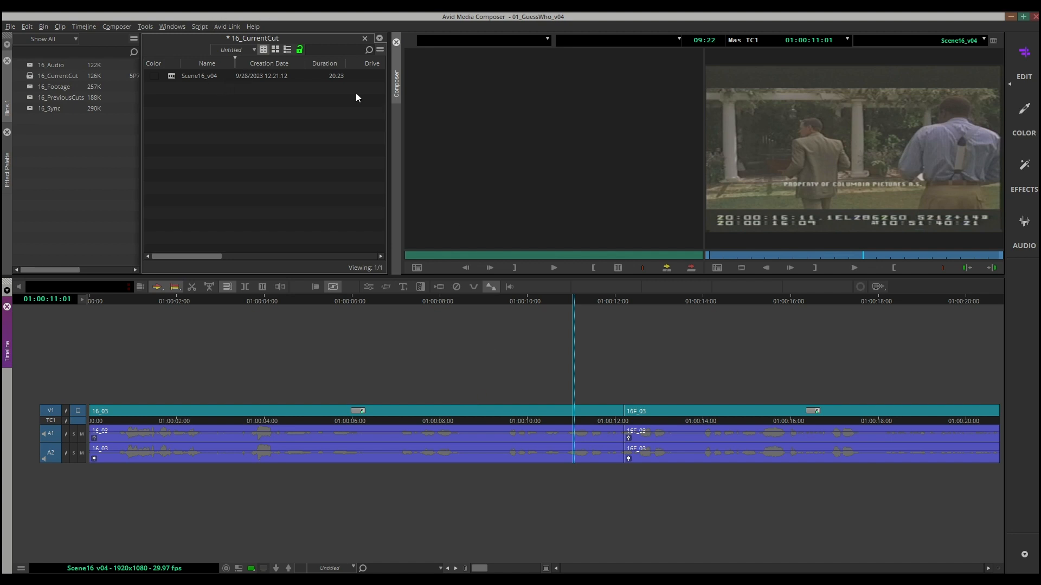
{"action": "left_click", "coordinate": [188, 78]}
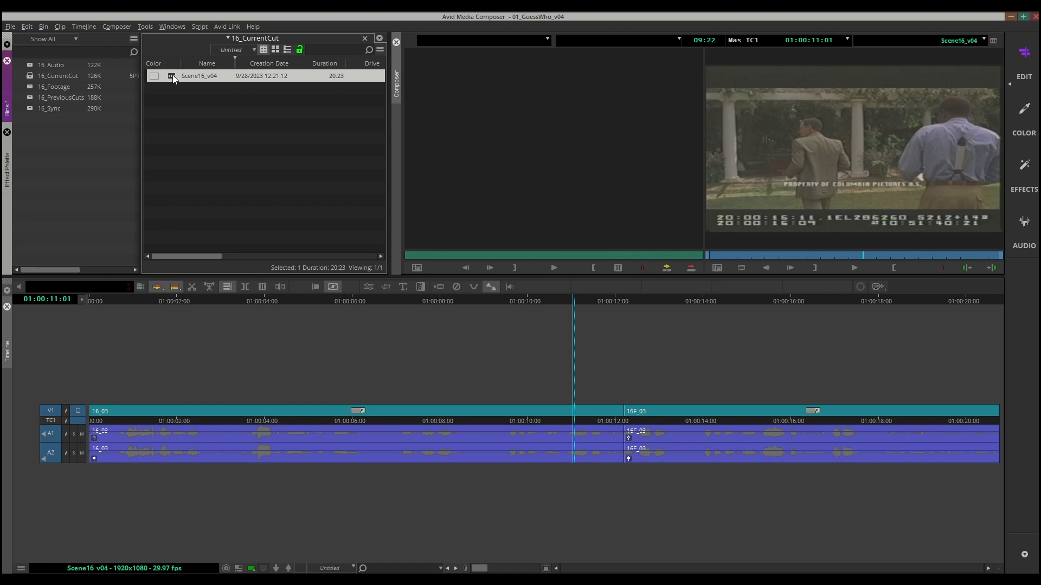
{"action": "key", "text": "ctrl+d"}
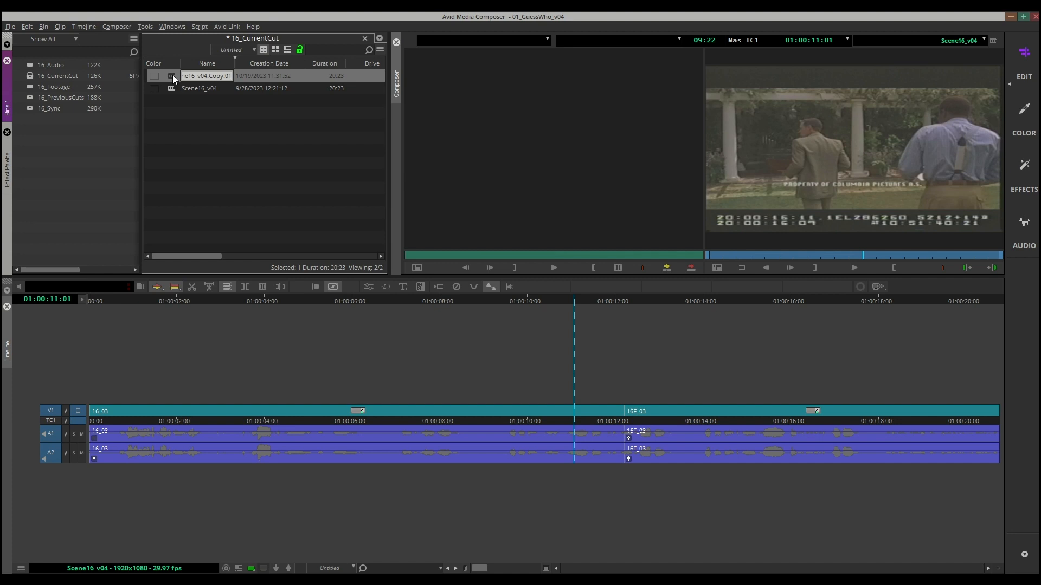
{"action": "key", "text": "BackSpace"}
{"action": "key", "text": "BackSpace"}
{"action": "key", "text": "BackSpace"}
{"action": "key", "text": "BackSpace"}
{"action": "key", "text": "BackSpace"}
{"action": "key", "text": "BackSpace"}
{"action": "key", "text": "BackSpace"}
{"action": "key", "text": "BackSpace"}
{"action": "key", "text": "BackSpace"}
{"action": "type", "text": "AudioEdit"}
{"action": "key", "text": "super+plus"}
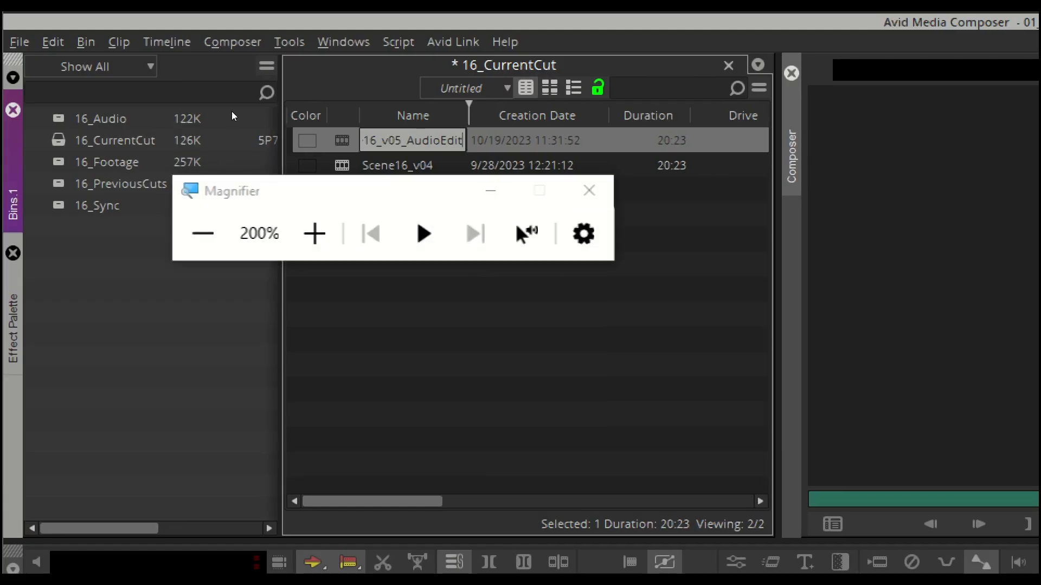
{"action": "key", "text": "Return"}
{"action": "key", "text": "super+Escape"}
{"action": "key", "text": "Return"}
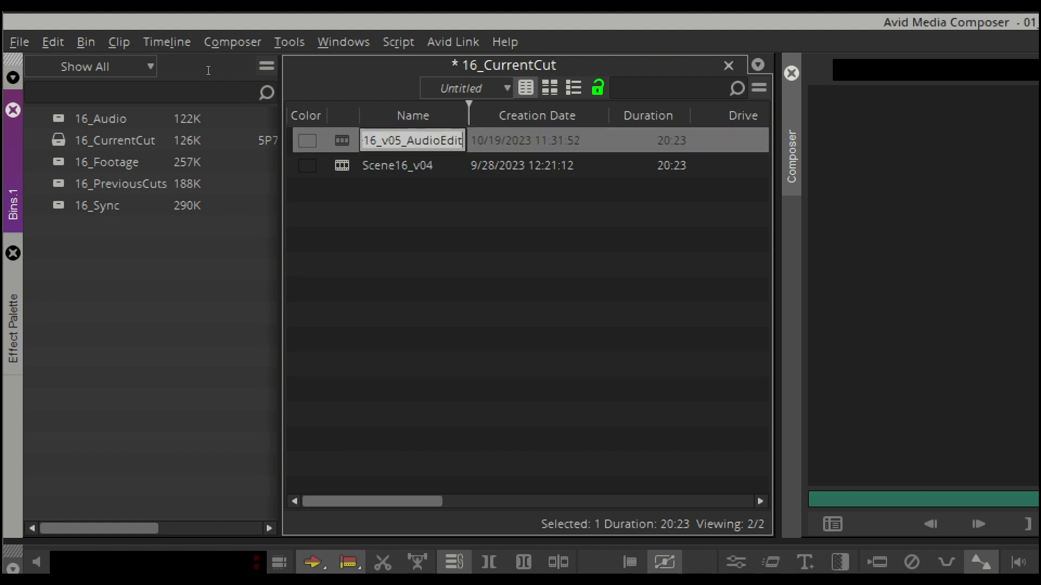
{"action": "left_click", "coordinate": [205, 102]}
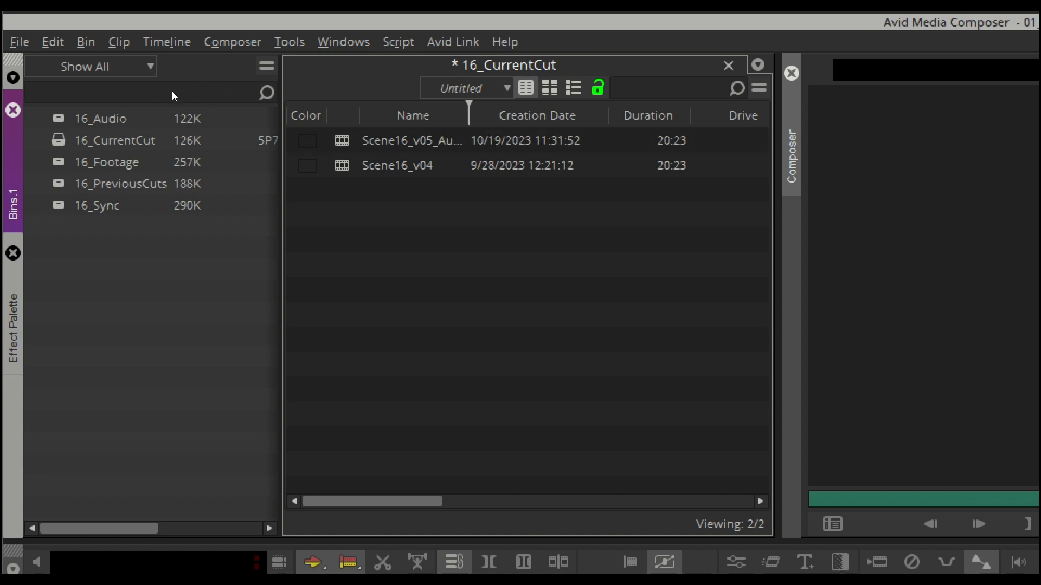
Step: Move the Scene16_v04 sequence into the 16_PreviousCuts bin and close that bin
{"action": "key", "text": "Down"}
{"action": "mouse_move", "coordinate": [343, 167]}
{"action": "left_mouse_down"}
{"action": "mouse_move", "coordinate": [109, 205]}
{"action": "mouse_move", "coordinate": [107, 185]}
{"action": "left_mouse_up"}
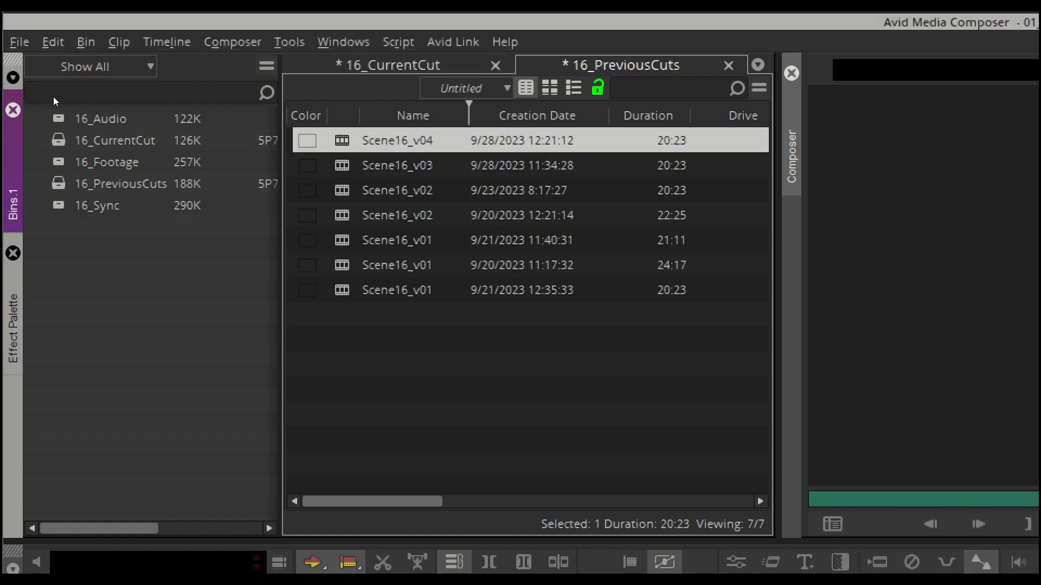
{"action": "key", "text": "ctrl+w"}
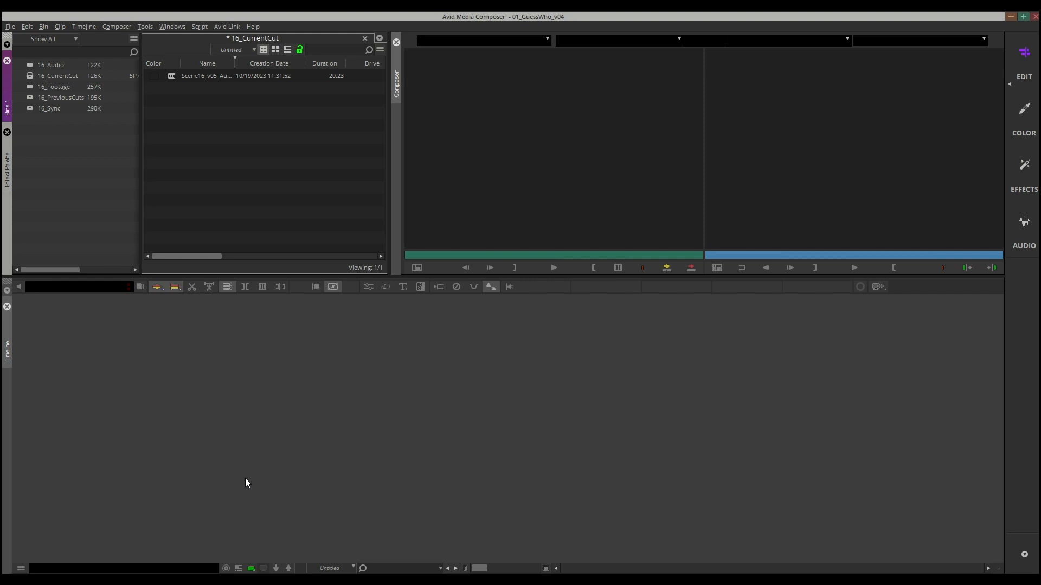
Step: Load Scene16_v05_AudioEdit into the timeline, select its second clip, 16F_03, and park the playhead at 01:00:13:07
{"action": "double_click", "coordinate": [175, 76]}
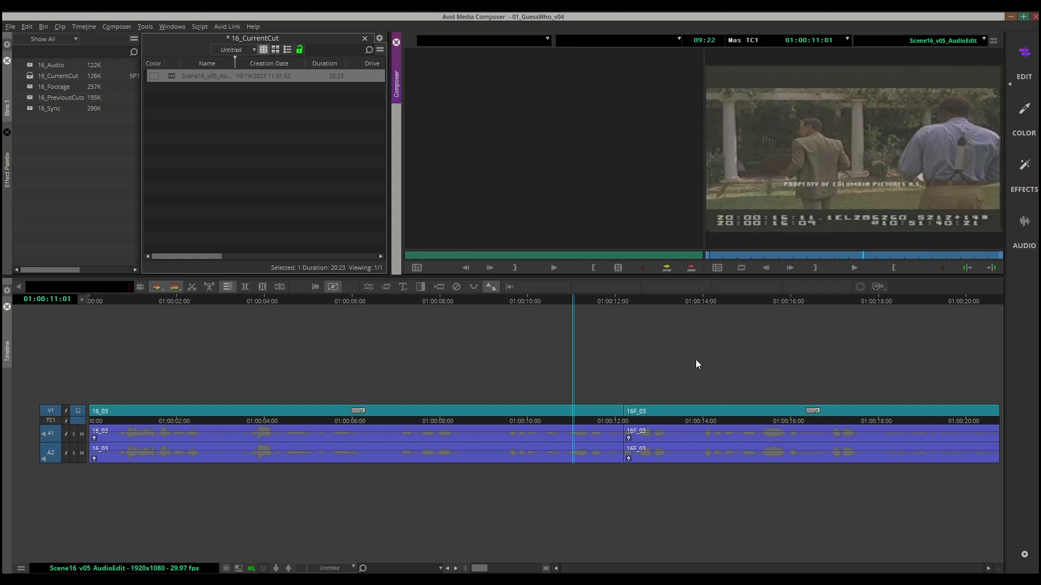
{"action": "left_click", "coordinate": [627, 303]}
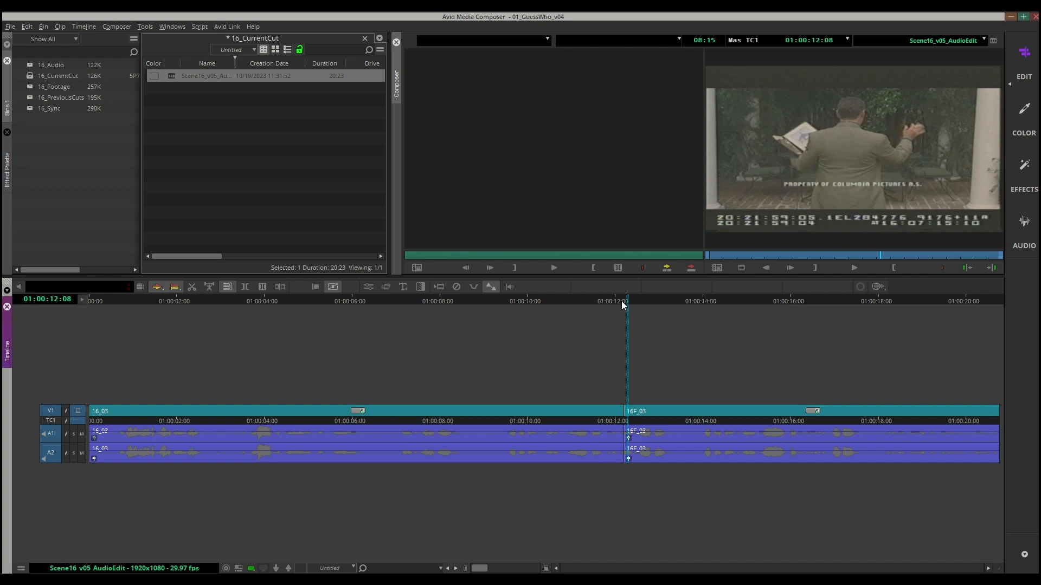
{"action": "left_click", "coordinate": [666, 432]}
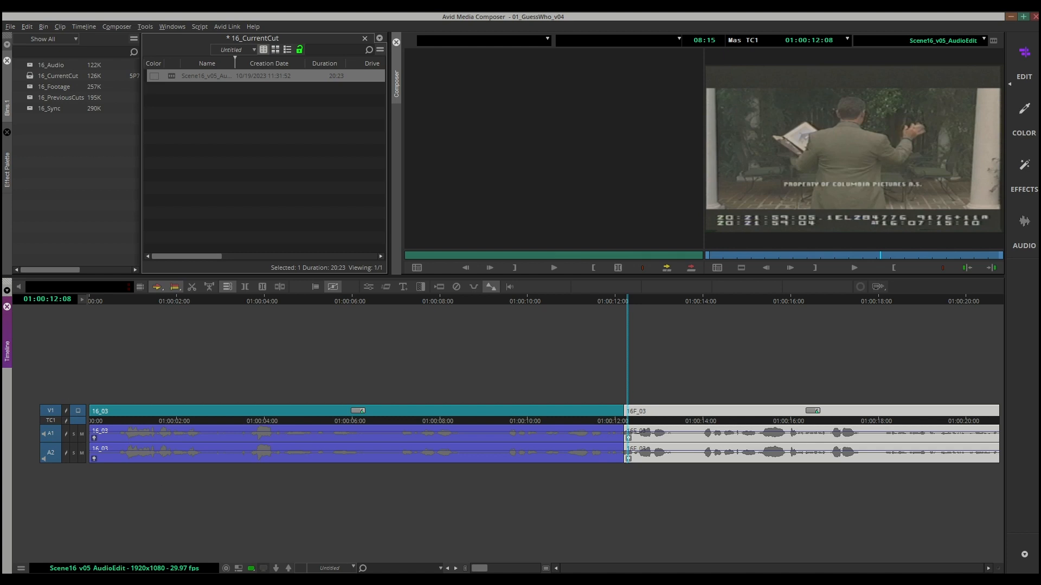
{"action": "left_click_drag", "start_coordinate": [134, 304], "coordinate": [546, 345]}
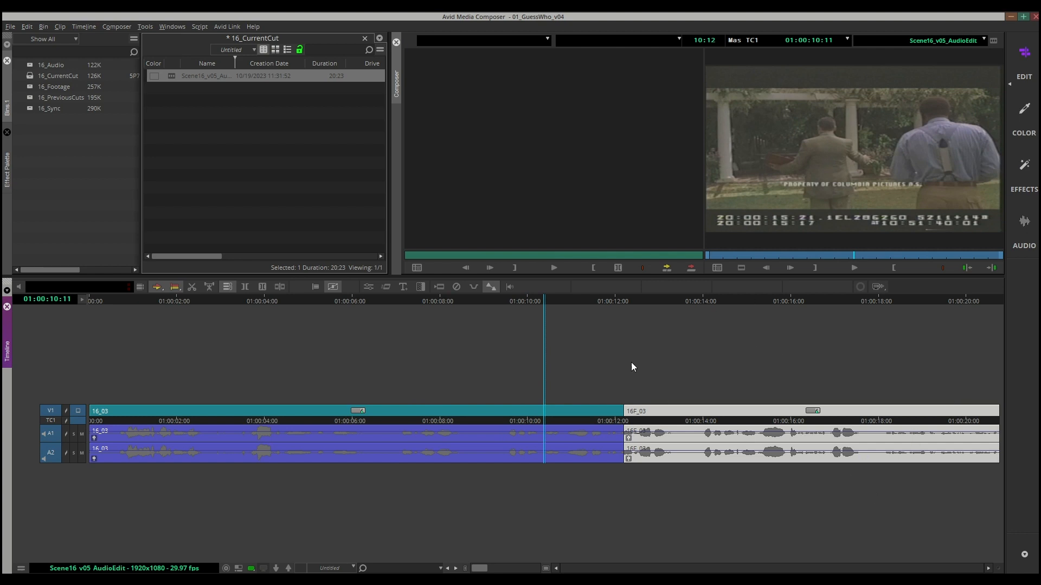
{"action": "left_click", "coordinate": [670, 300]}
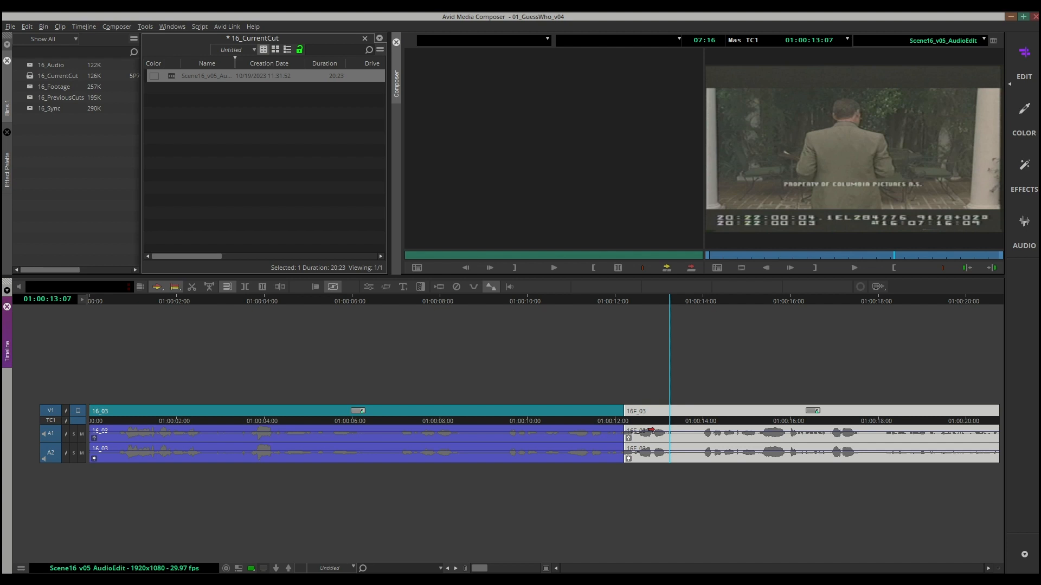
Step: Try moving the audio of 16F_03 and of 16_03 down to lower tracks, undoing each move
{"action": "left_click_drag", "start_coordinate": [651, 430], "coordinate": [655, 464]}
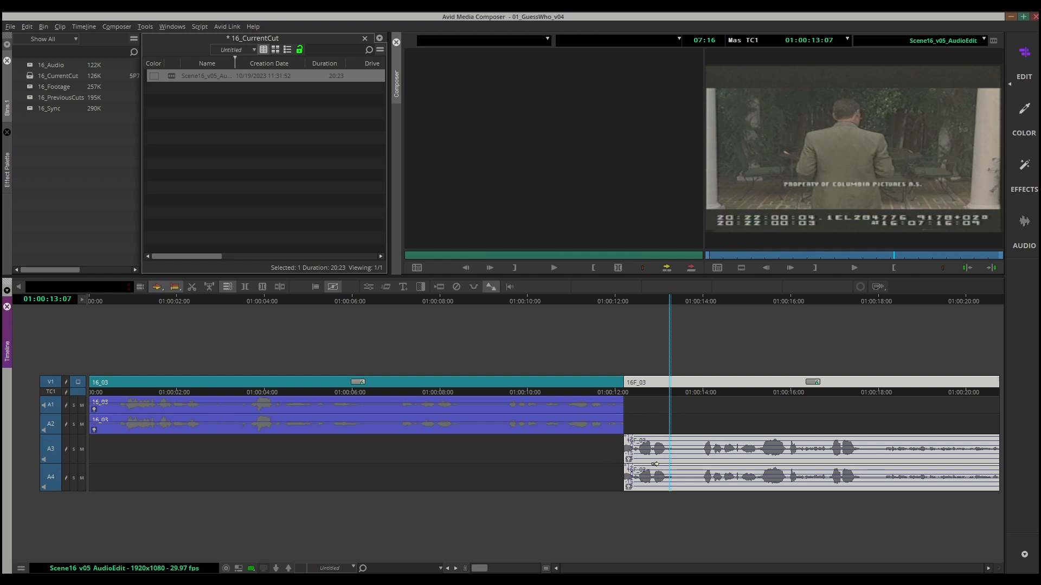
{"action": "key", "text": "ctrl+z"}
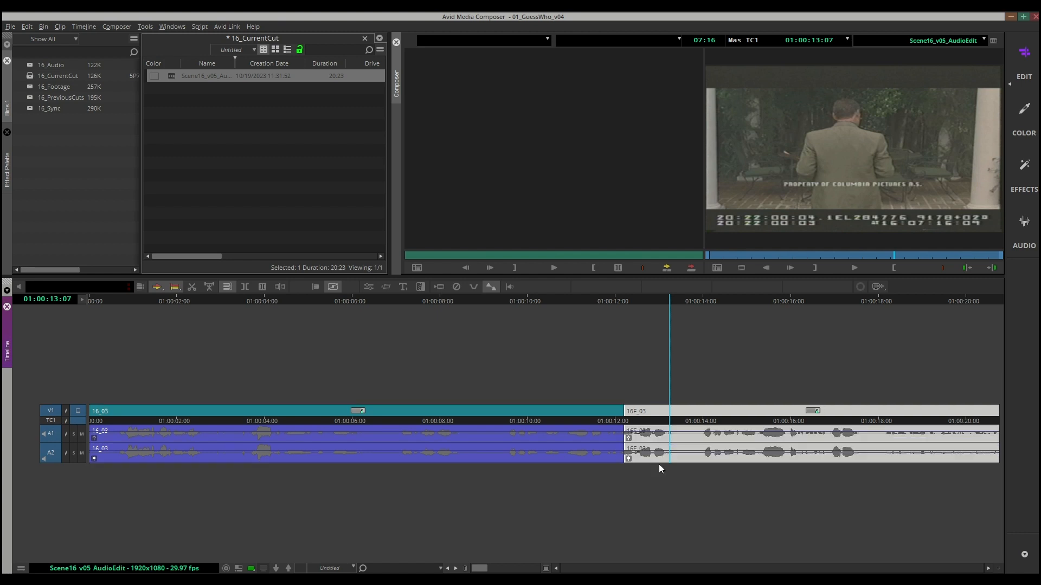
{"action": "left_click", "coordinate": [581, 437]}
{"action": "key", "text": "ctrl+r"}
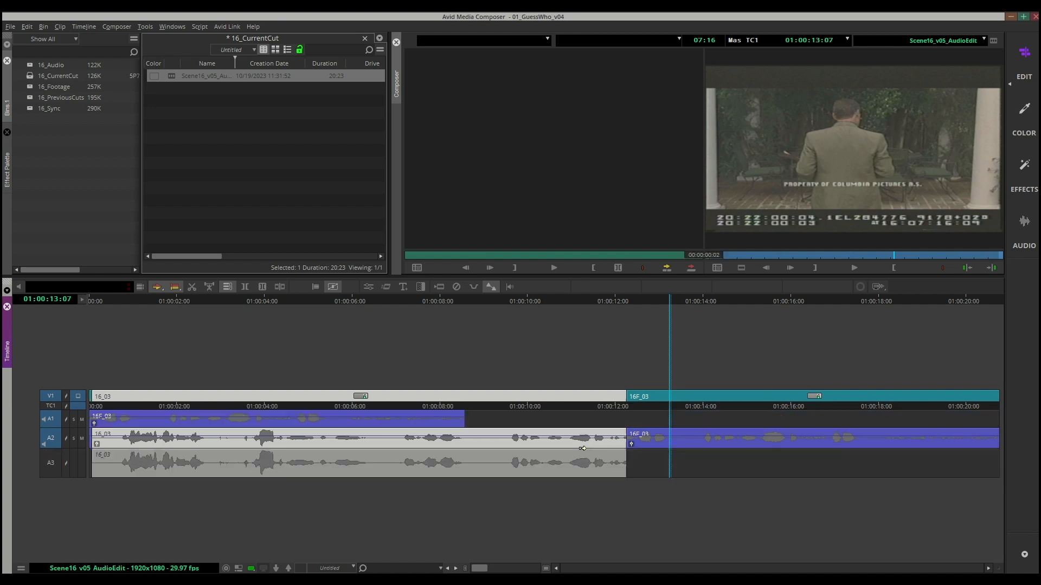
{"action": "left_click_drag", "start_coordinate": [581, 470], "coordinate": [579, 470]}
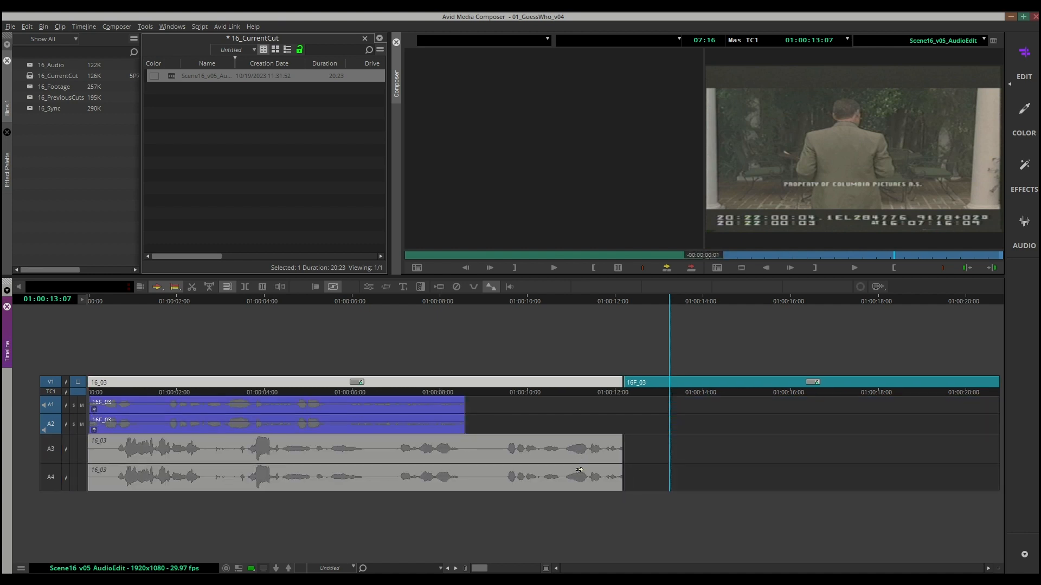
{"action": "left_click_drag", "start_coordinate": [579, 470], "coordinate": [579, 469]}
{"action": "key", "text": "ctrl+z"}
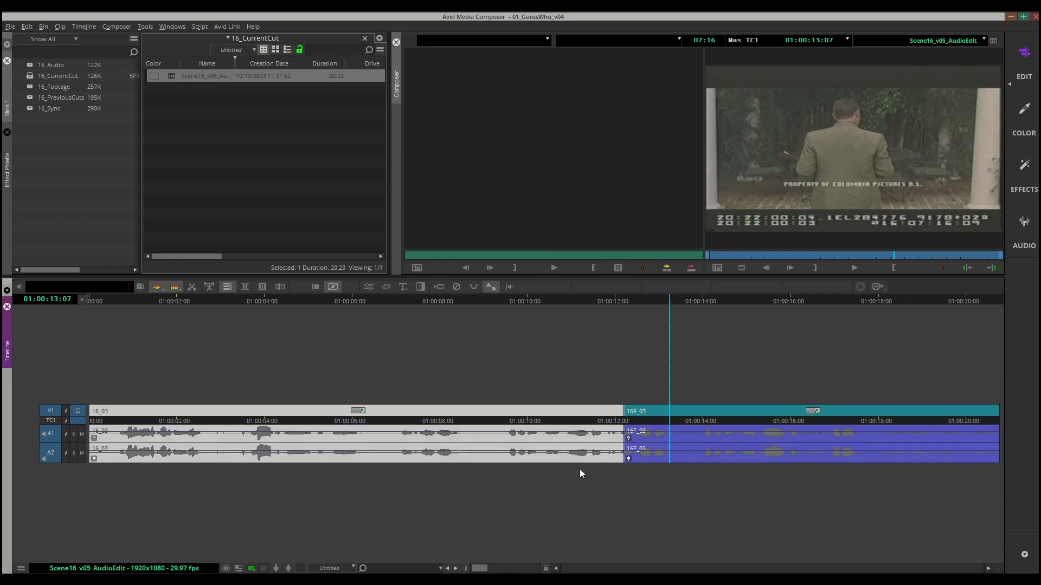
Step: Move the audio of the second clip, 16F_03, straight down to new tracks A3 and A4, and save
{"action": "left_click", "coordinate": [645, 429]}
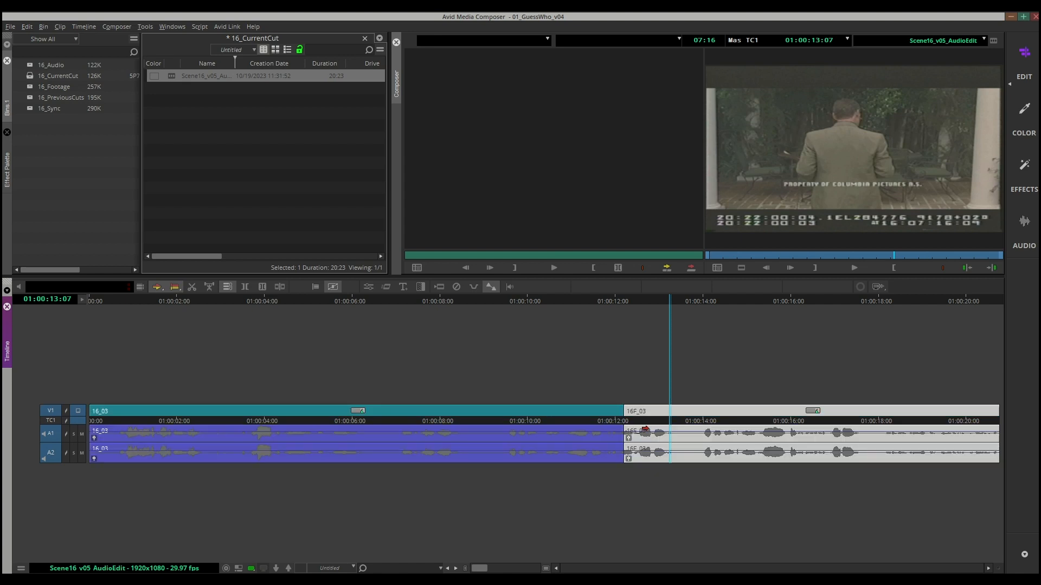
{"action": "left_click_drag", "start_coordinate": [645, 428], "coordinate": [644, 473]}
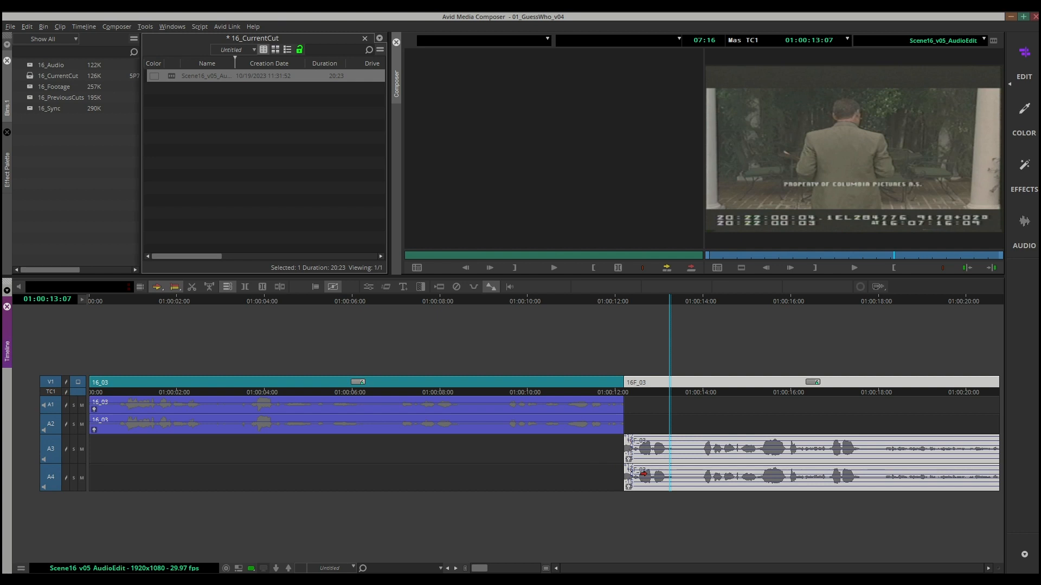
{"action": "left_click", "coordinate": [411, 300]}
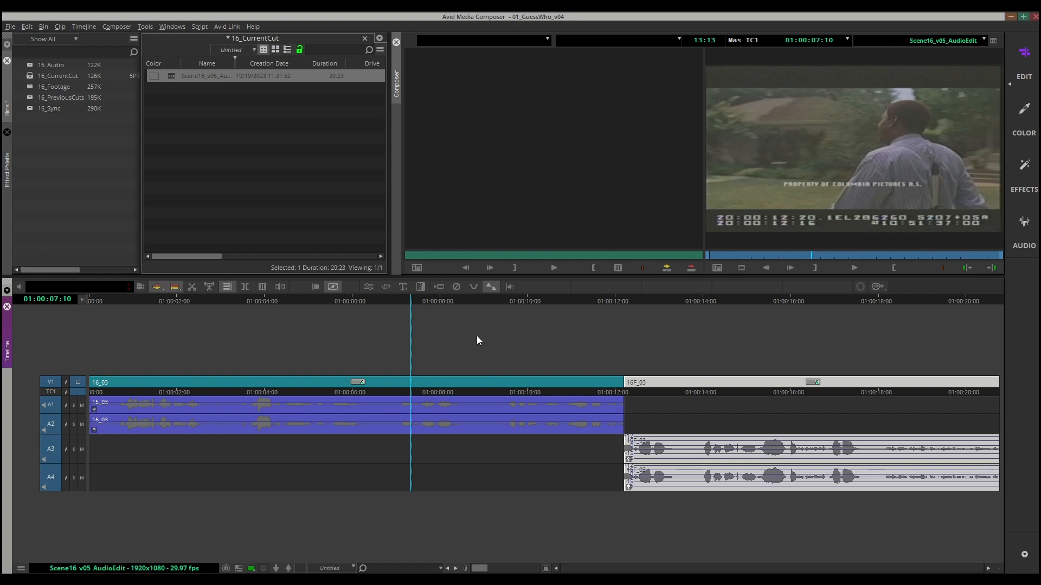
{"action": "key", "text": "ctrl+s"}
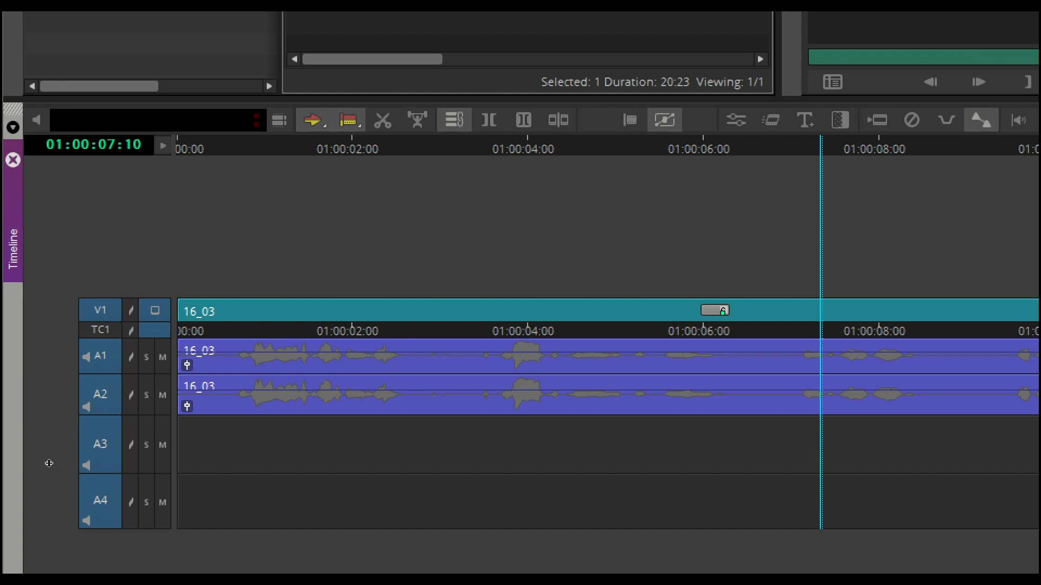
Step: Reduce the heights of audio tracks A3 and A4 to roughly match A1 and A2
{"action": "mouse_move", "coordinate": [49, 468]}
{"action": "left_mouse_down"}
{"action": "mouse_move", "coordinate": [47, 447]}
{"action": "mouse_move", "coordinate": [52, 480]}
{"action": "left_mouse_up"}
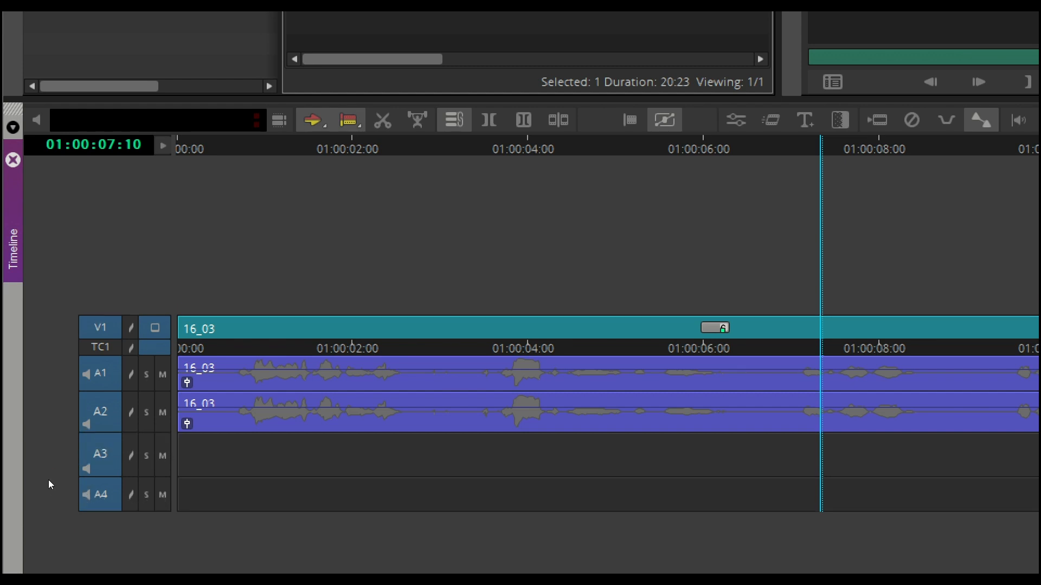
{"action": "left_click_drag", "start_coordinate": [47, 482], "coordinate": [50, 490]}
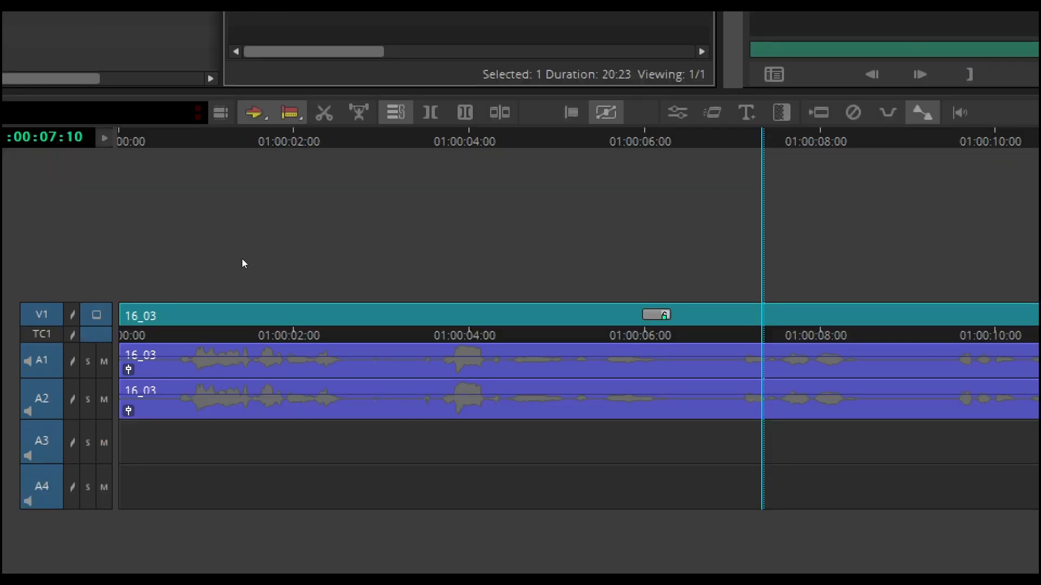
{"action": "right_click", "coordinate": [234, 361]}
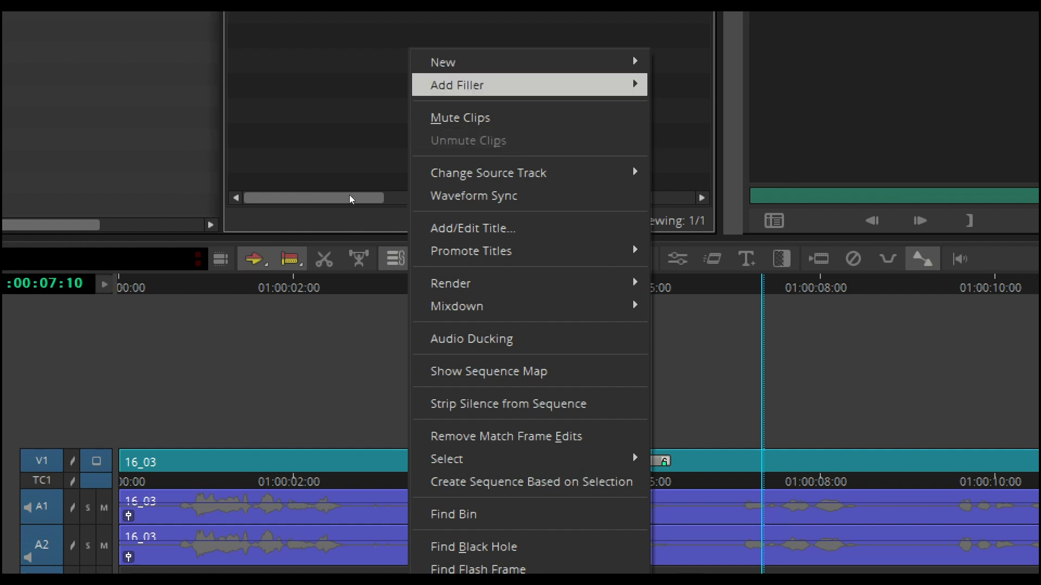
{"action": "mouse_move", "coordinate": [509, 61]}
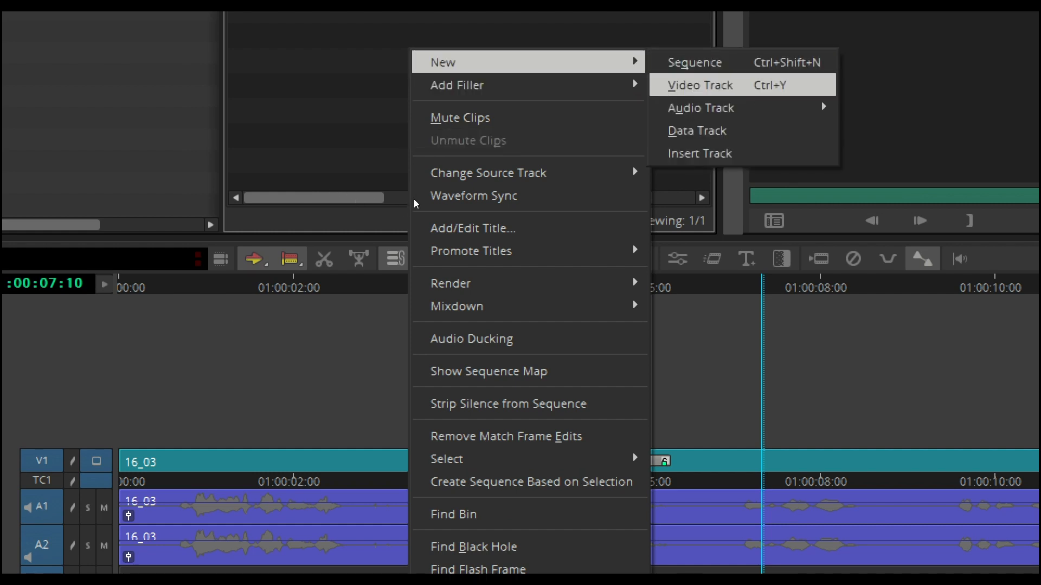
{"action": "mouse_move", "coordinate": [418, 218]}
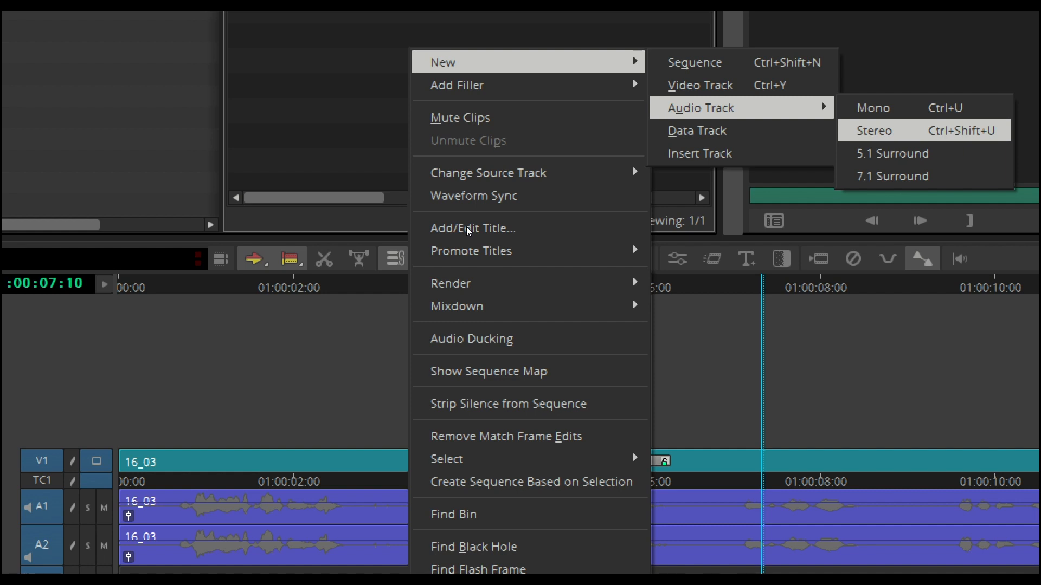
{"action": "left_click", "coordinate": [403, 340]}
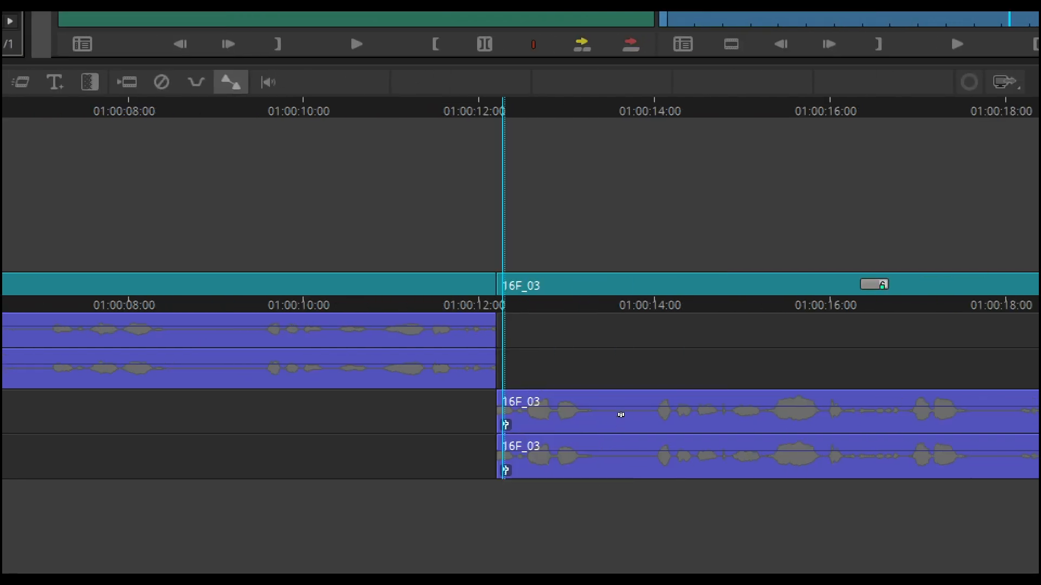
Step: Enter trim mode at 01:00:12:06 on the end of the 16_03 audio, on tracks A1 and A2 only
{"action": "key", "text": "u"}
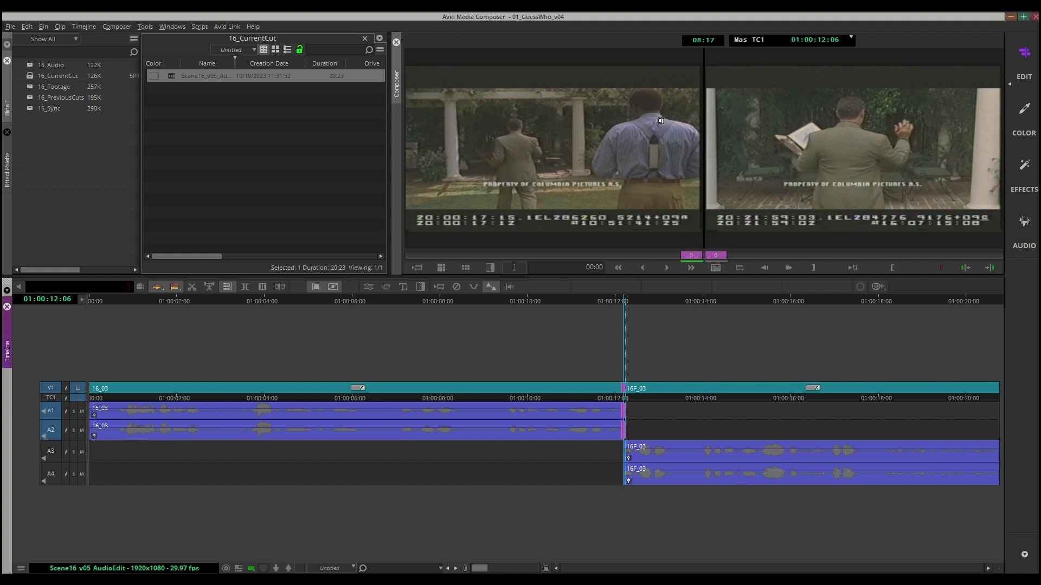
{"action": "left_click", "coordinate": [984, 193]}
{"action": "key", "text": "7"}
{"action": "key", "text": "ctrl+]"}
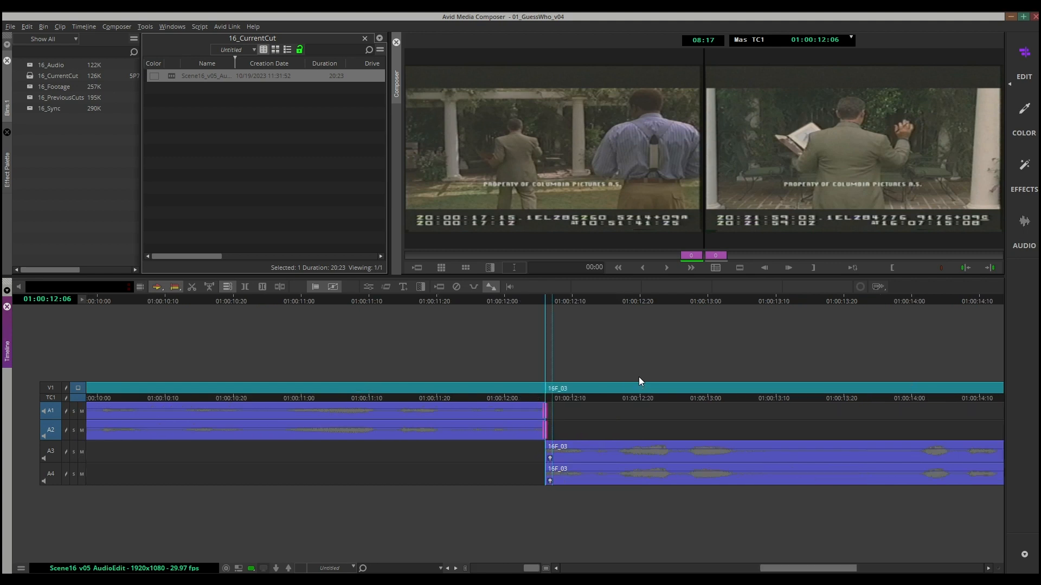
{"action": "key", "text": "ctrl+]"}
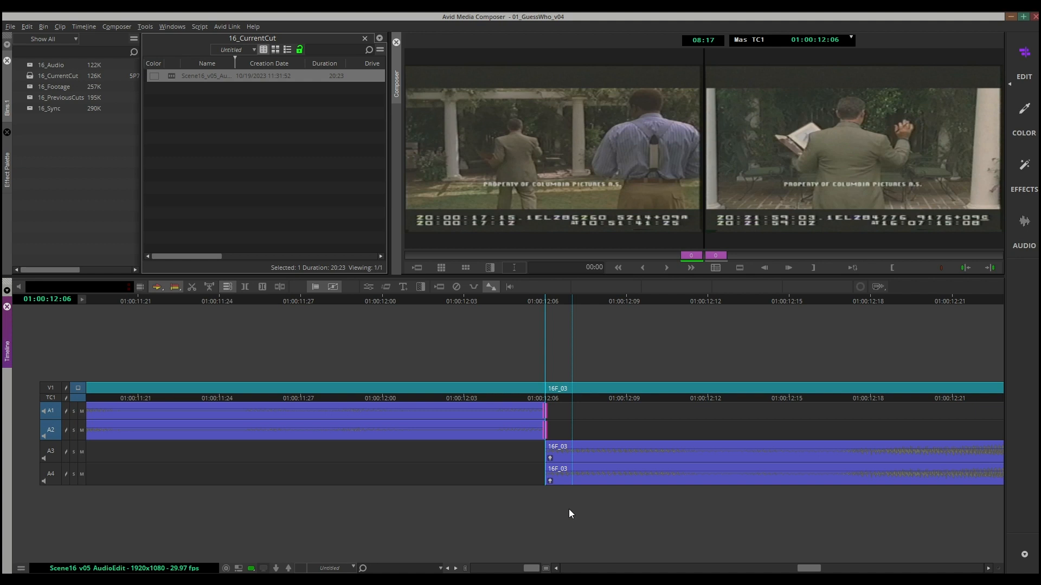
{"action": "key", "text": "y"}
{"action": "key", "text": "Right"}
{"action": "key", "text": "Right"}
{"action": "key", "text": "Left"}
{"action": "key", "text": "Left"}
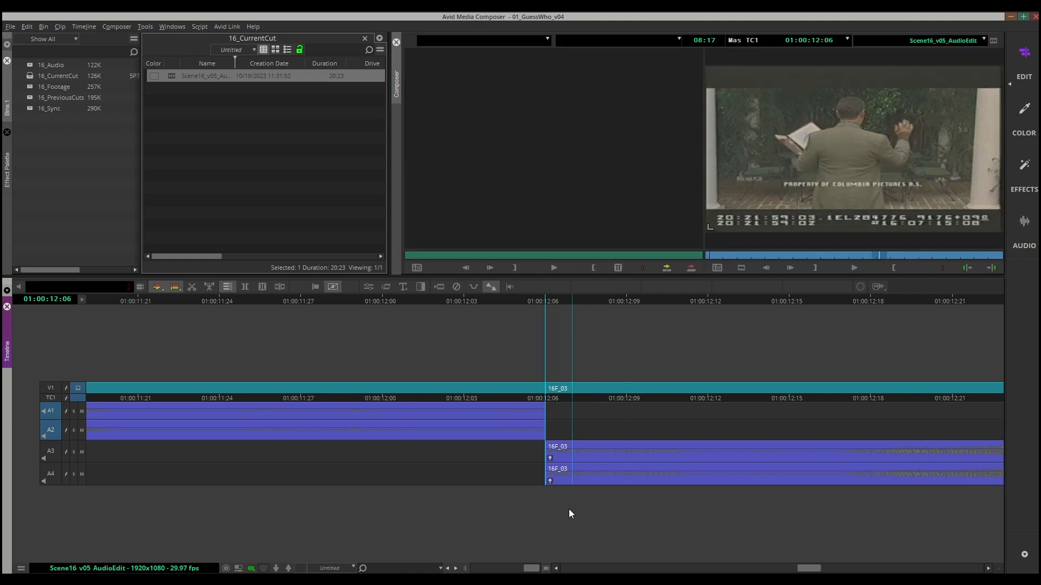
{"action": "key", "text": "u"}
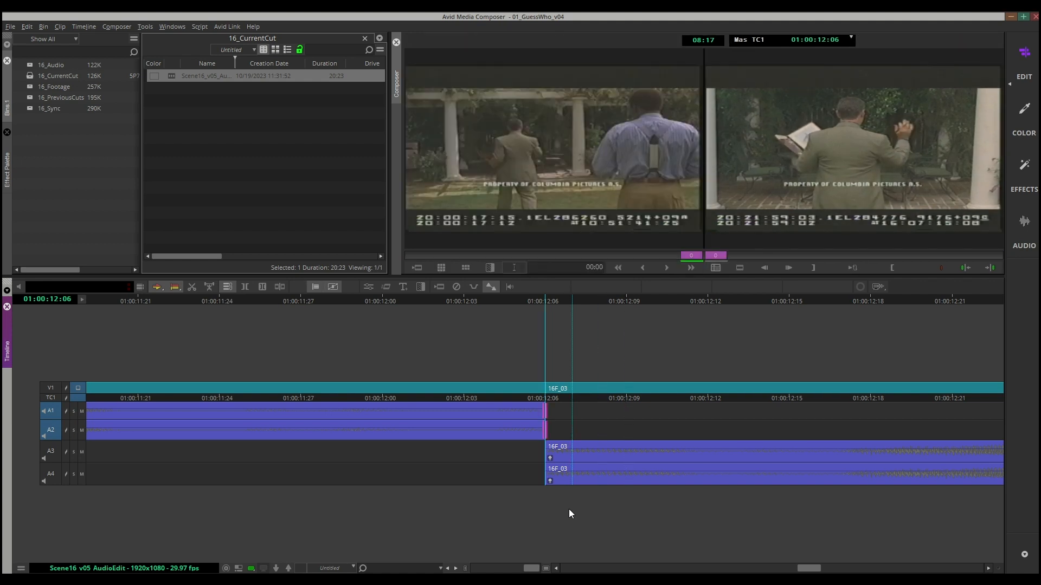
Step: Extend the end of the 16_03 audio on A1 and A2 by three frames, to 01:00:12:09
{"action": "key", "text": "]"}
{"action": "key", "text": "p"}
{"action": "key", "text": "p"}
{"action": "key", "text": "["}
{"action": "key", "text": "period"}
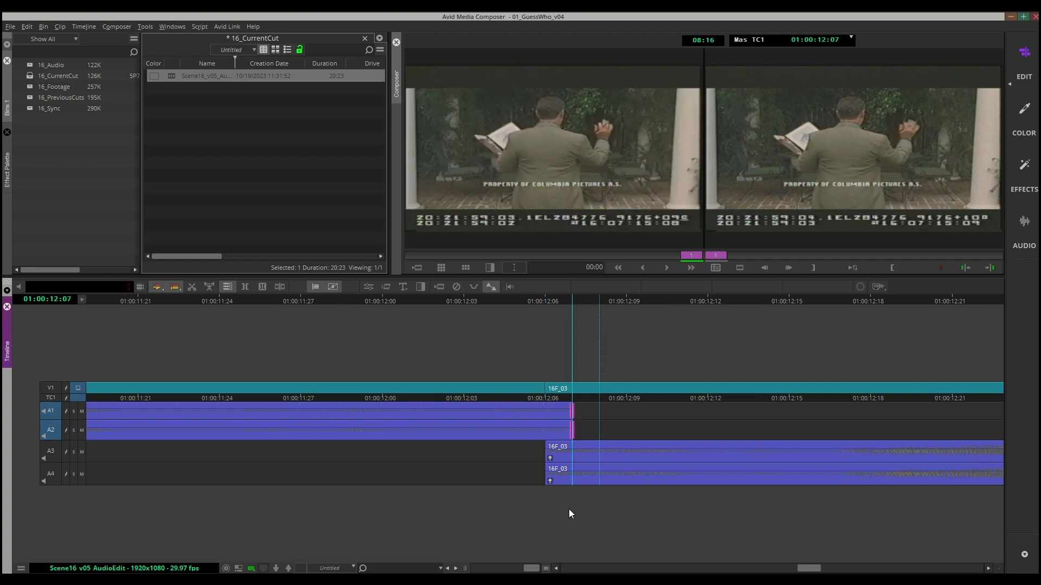
{"action": "key", "text": "period"}
{"action": "key", "text": "period"}
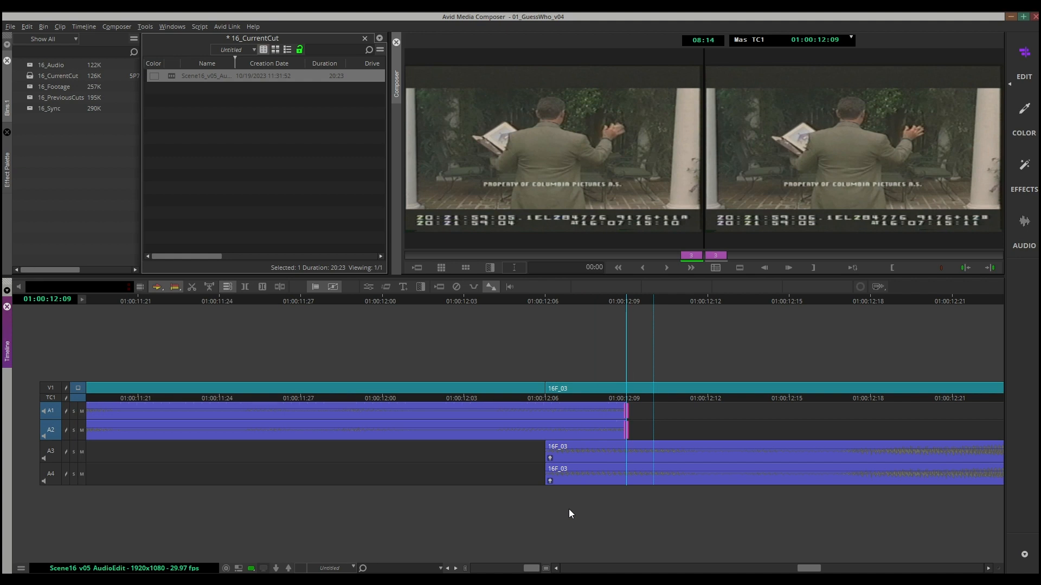
Step: Trim the end of the 16_03 audio on A1 and A2 back to 01:00:12:06, and try a ten-frame trim forward and back
{"action": "key", "text": "comma"}
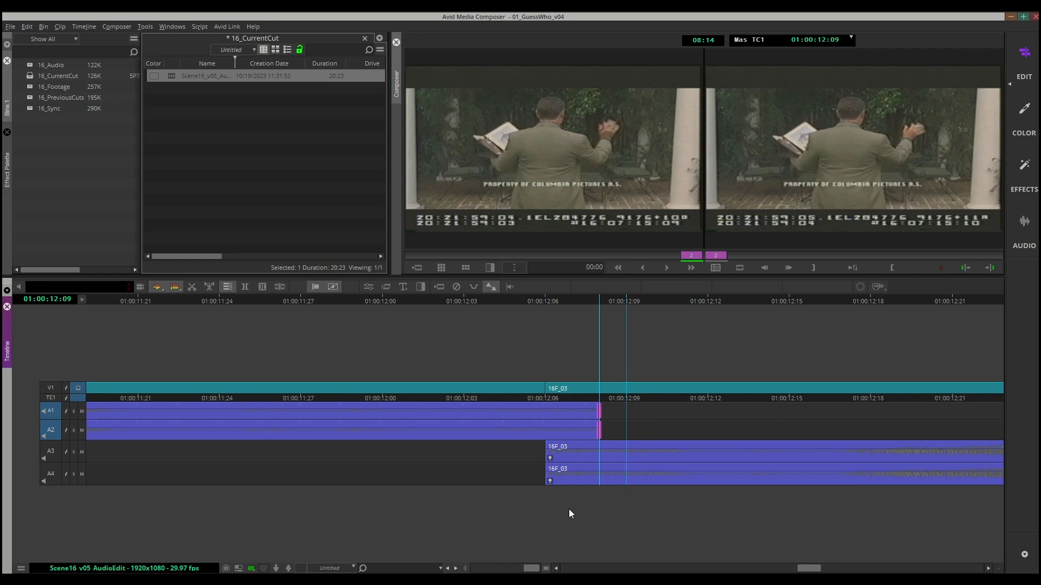
{"action": "key", "text": "comma"}
{"action": "key", "text": "comma"}
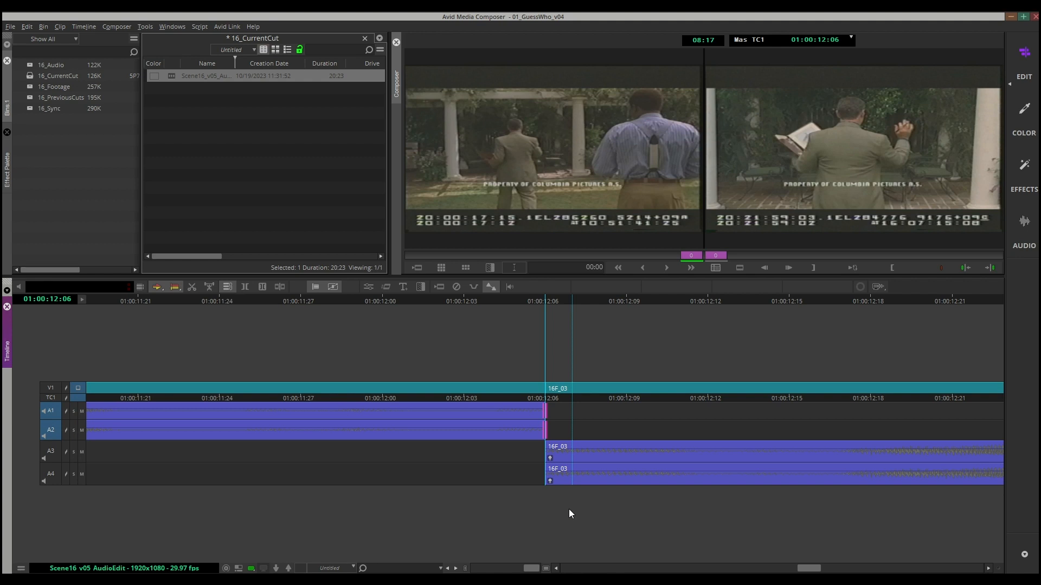
{"action": "key", "text": "slash"}
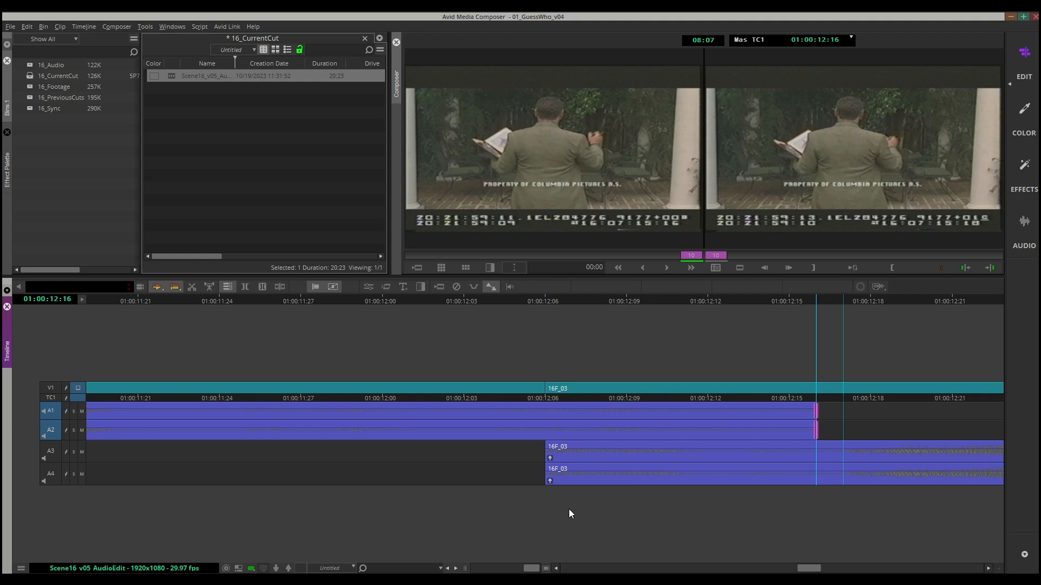
{"action": "key", "text": "m"}
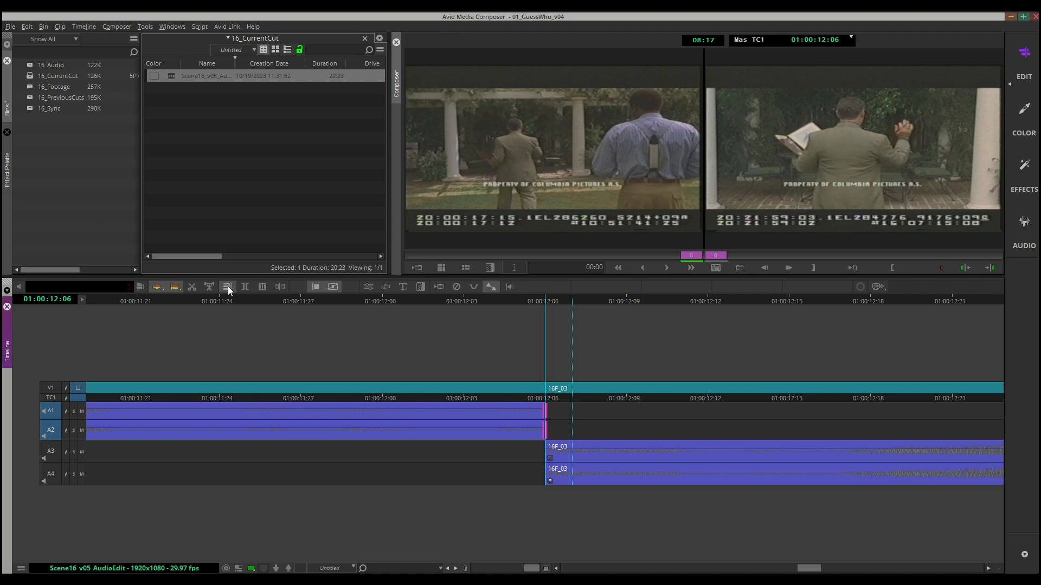
Step: Extend the end of the 16_03 audio on A1 and A2 by four frames, to 01:00:12:10
{"action": "key", "text": "period"}
{"action": "key", "text": "period"}
{"action": "key", "text": "period"}
{"action": "key", "text": "period"}
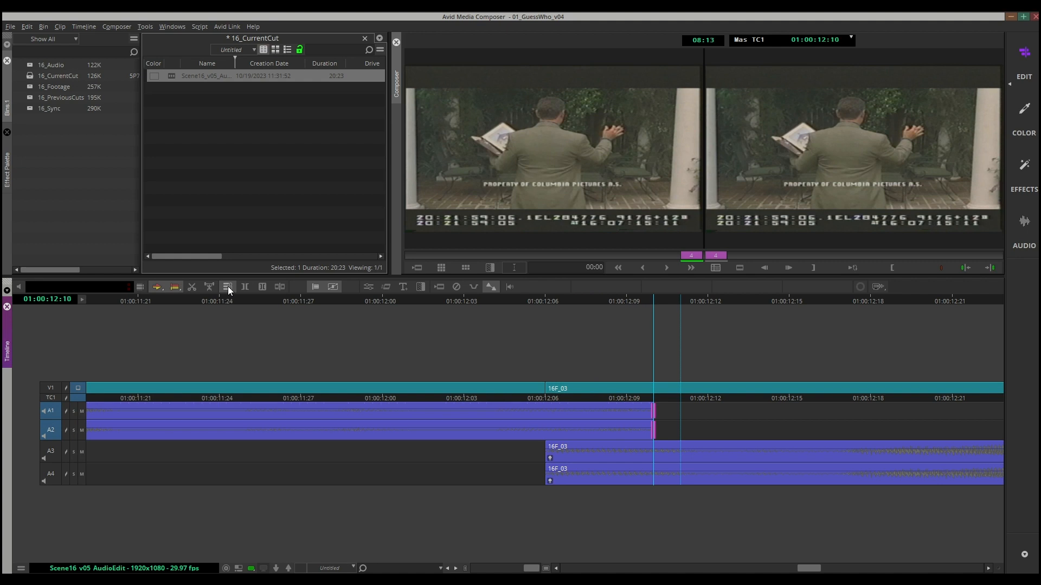
{"action": "key", "text": "ctrl+bracketleft"}
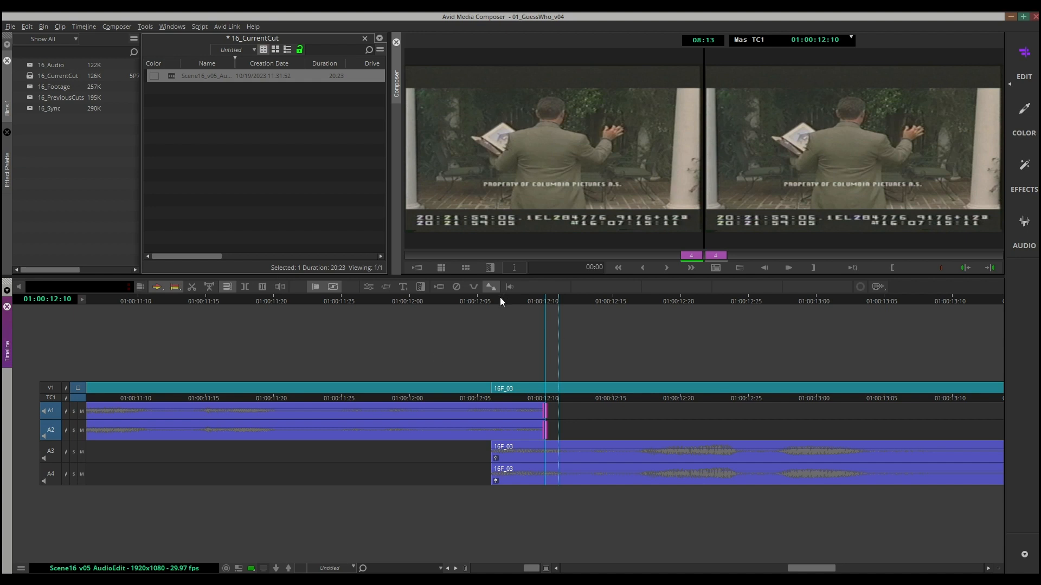
{"action": "key", "text": "ctrl+bracketleft"}
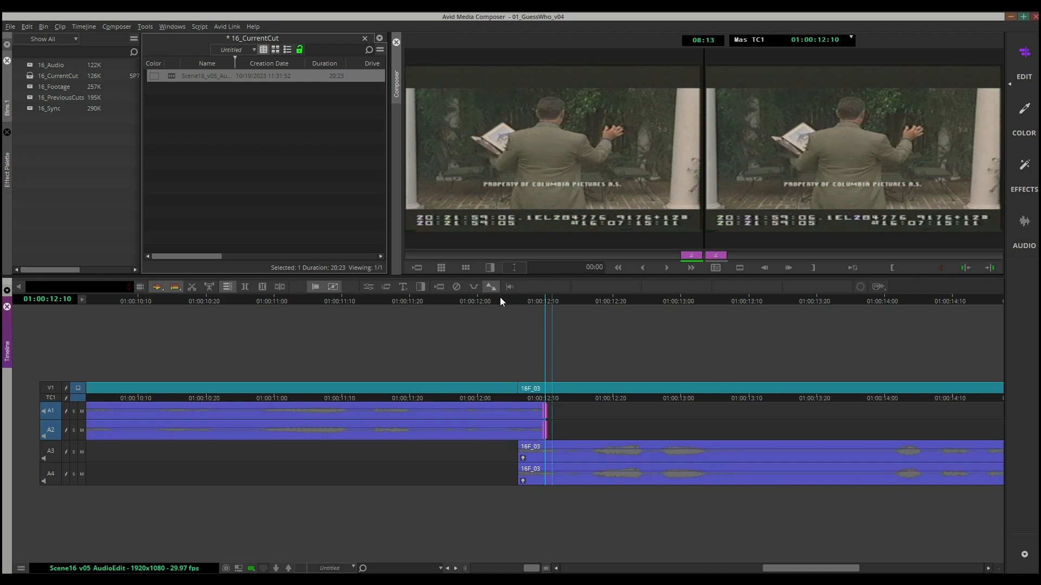
{"action": "key", "text": "backslash"}
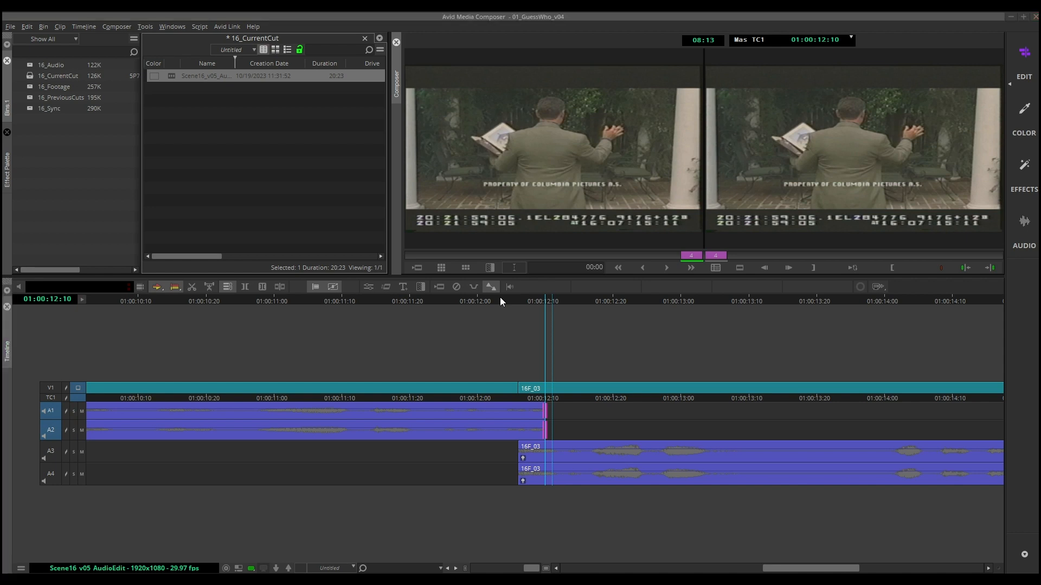
{"action": "type", "text": "]"}
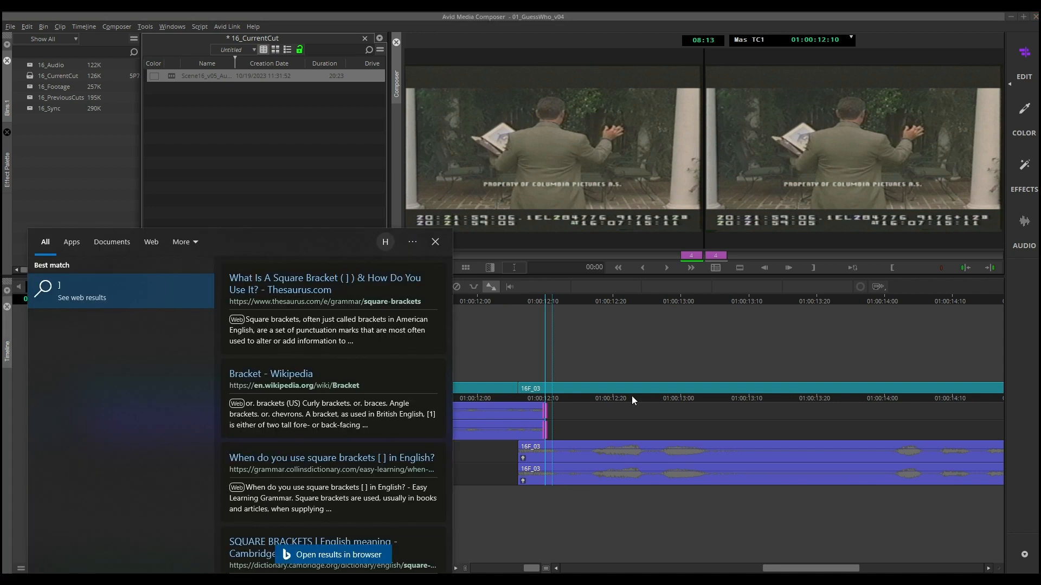
{"action": "left_click", "coordinate": [437, 242]}
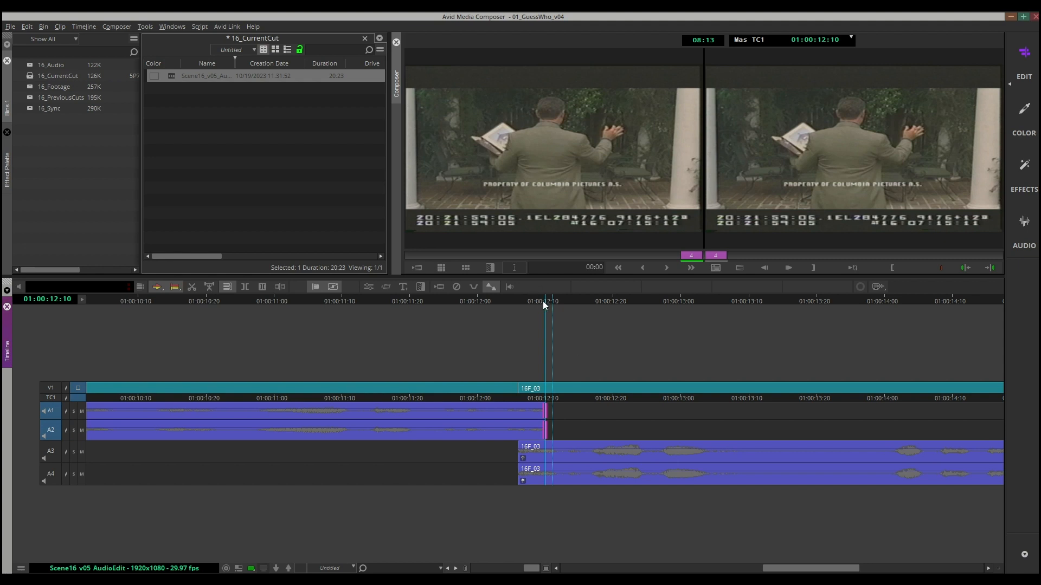
Step: Play the trimmed transition in a loop to review the audio overlap between the two clips
{"action": "key", "text": "space"}
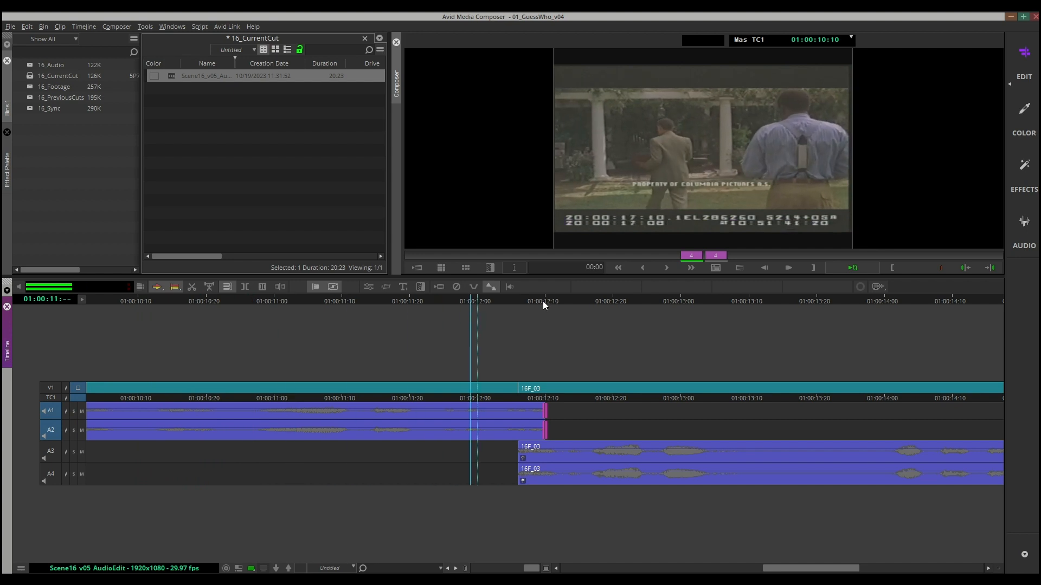
{"action": "key", "text": "space"}
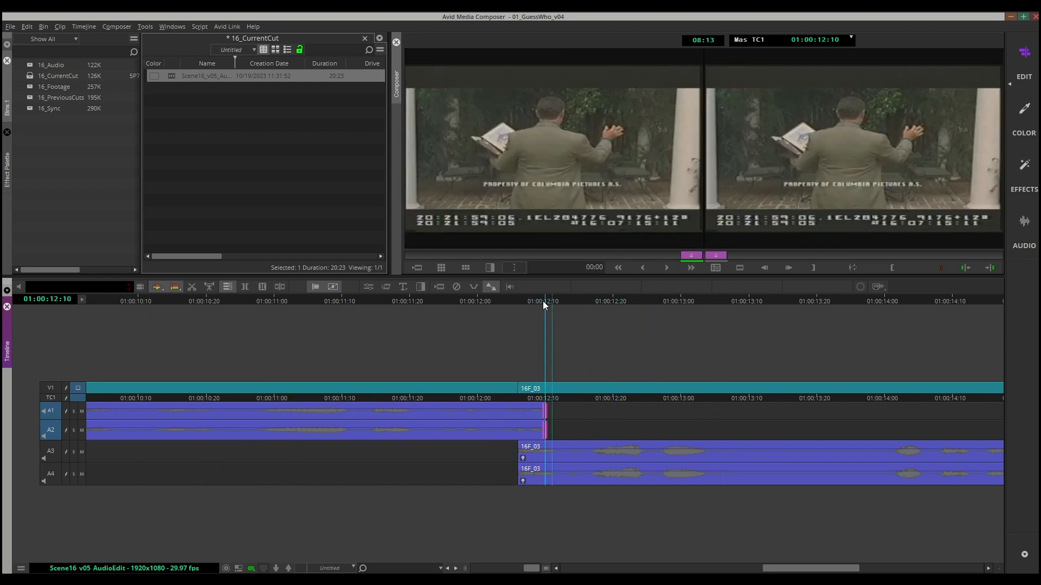
{"action": "key", "text": "space"}
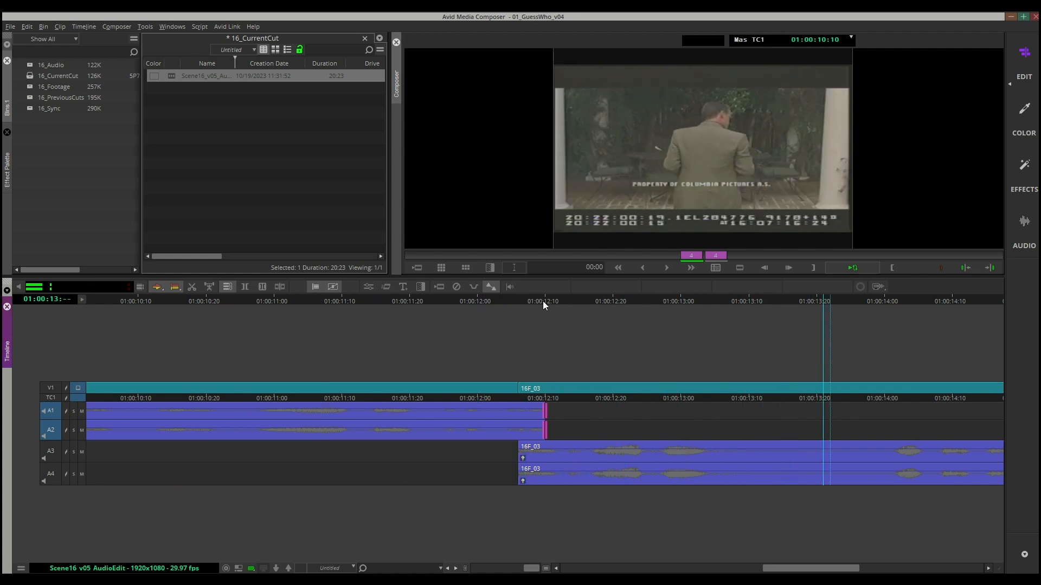
{"action": "key", "text": "space"}
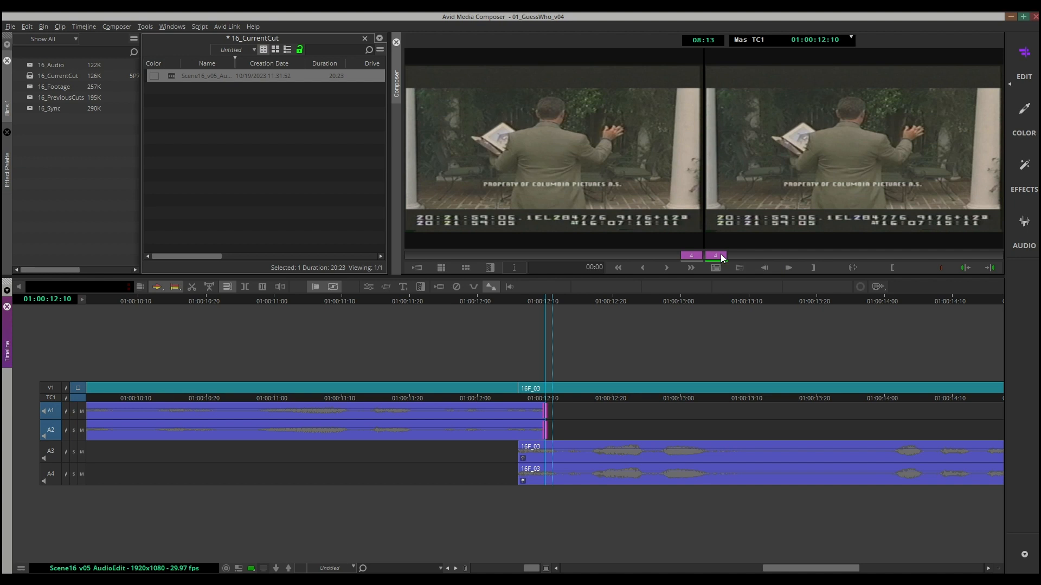
Step: Switch the trim to the outgoing side of the 16_03 audio, restore both sides, and leave trim mode
{"action": "left_click", "coordinate": [692, 255]}
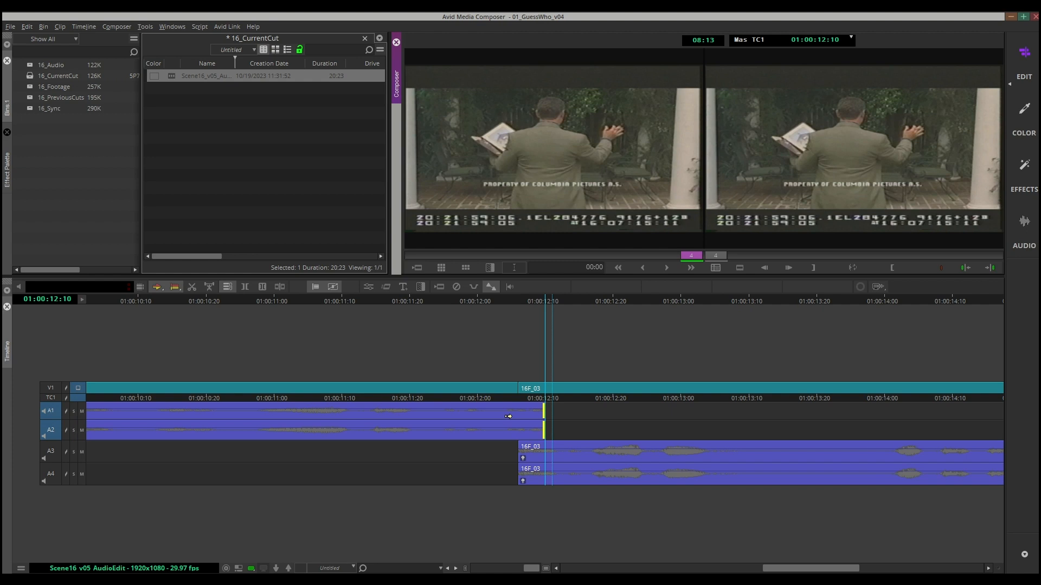
{"action": "key", "text": "u"}
{"action": "key", "text": "u"}
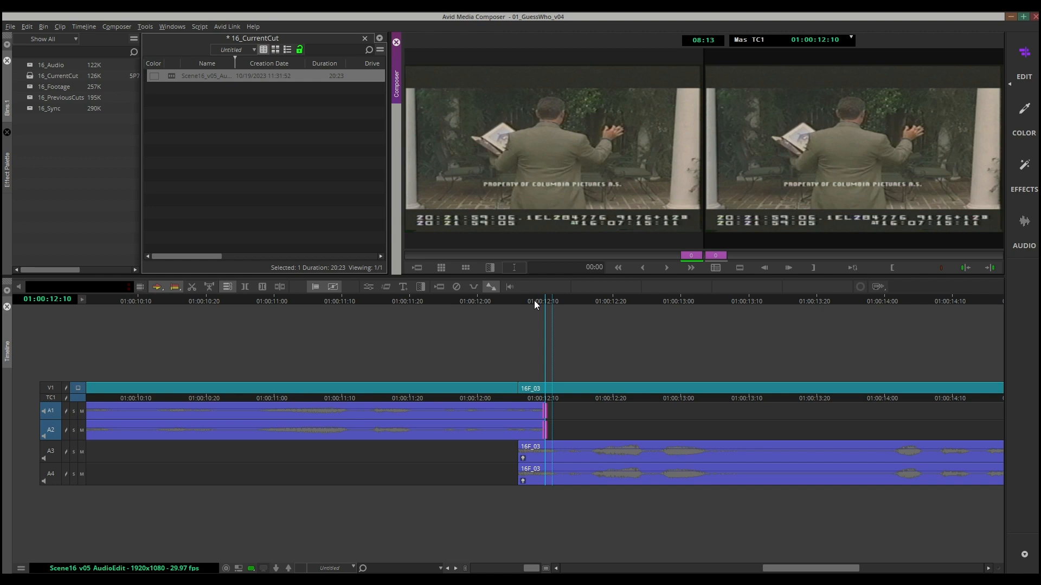
{"action": "key", "text": "u"}
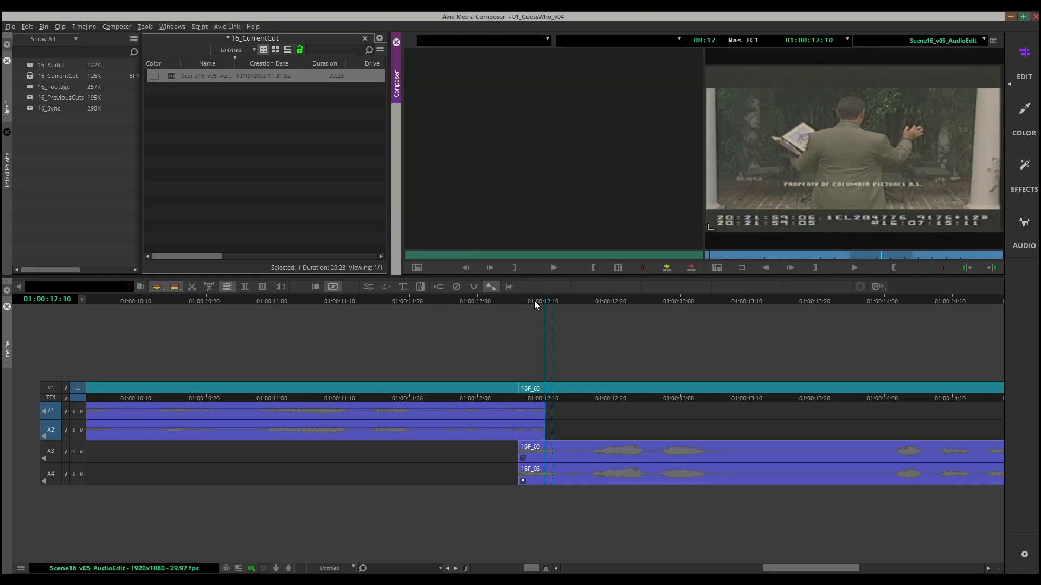
Step: Add a volume keyframe at 01:00:12:05 to the 16_03 audio on tracks A1 and A2
{"action": "key", "text": "Left"}
{"action": "key", "text": "Left"}
{"action": "key", "text": "Left"}
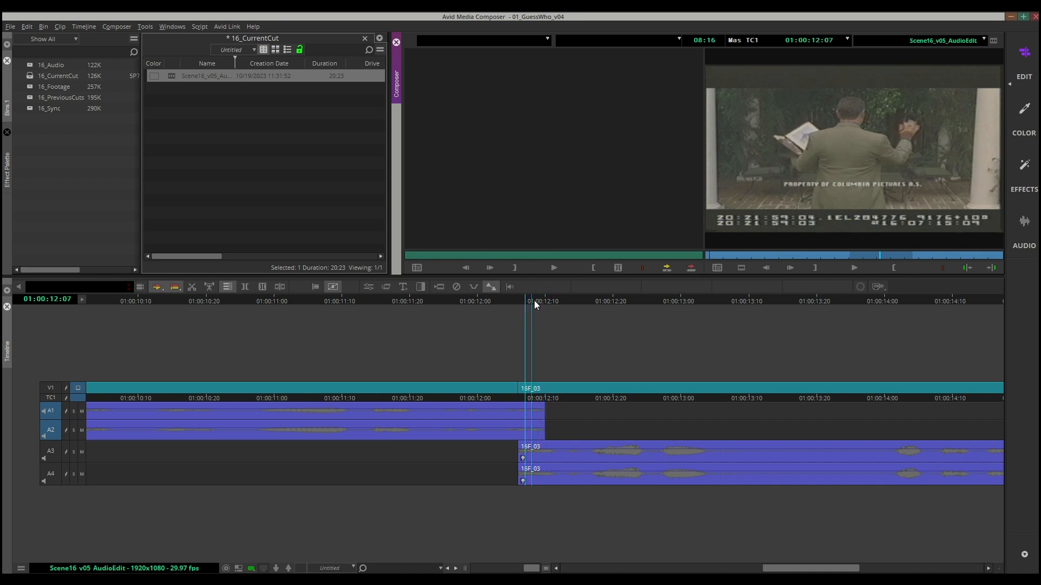
{"action": "key", "text": "Left"}
{"action": "key", "text": "Left"}
{"action": "key", "text": "Left"}
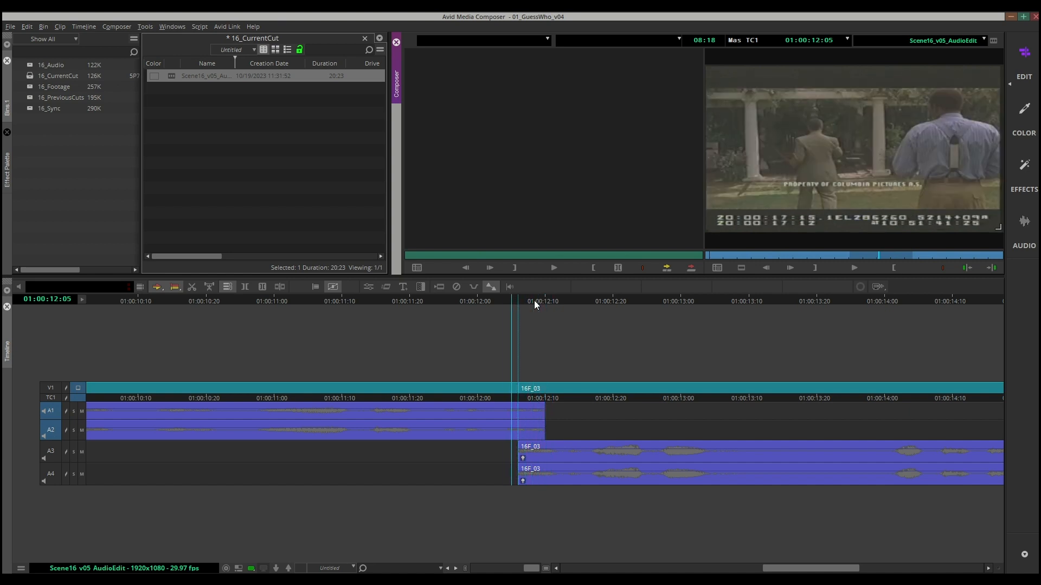
{"action": "key", "text": "Right"}
{"action": "key", "text": "Right"}
{"action": "key", "text": "Left"}
{"action": "key", "text": "apostrophe"}
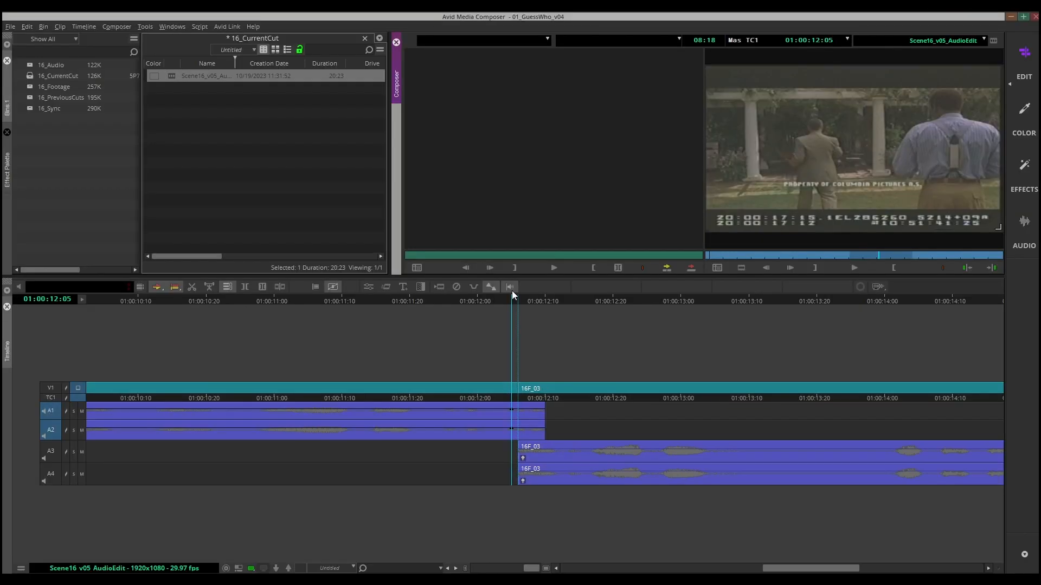
Step: Check the timeline's audio data display options for waveform, clip gain and volume
{"action": "left_click", "coordinate": [21, 568]}
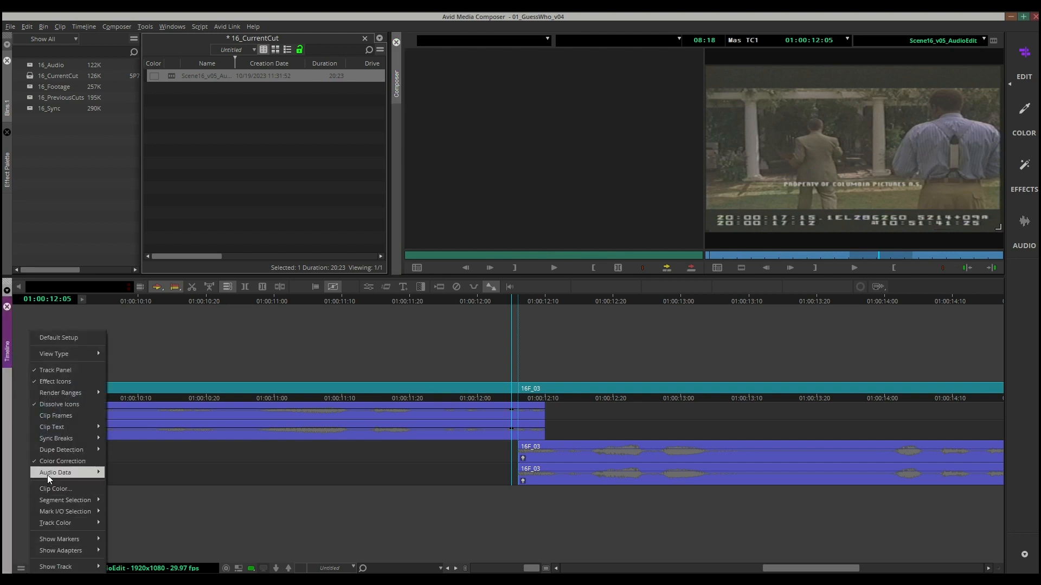
{"action": "mouse_move", "coordinate": [54, 474]}
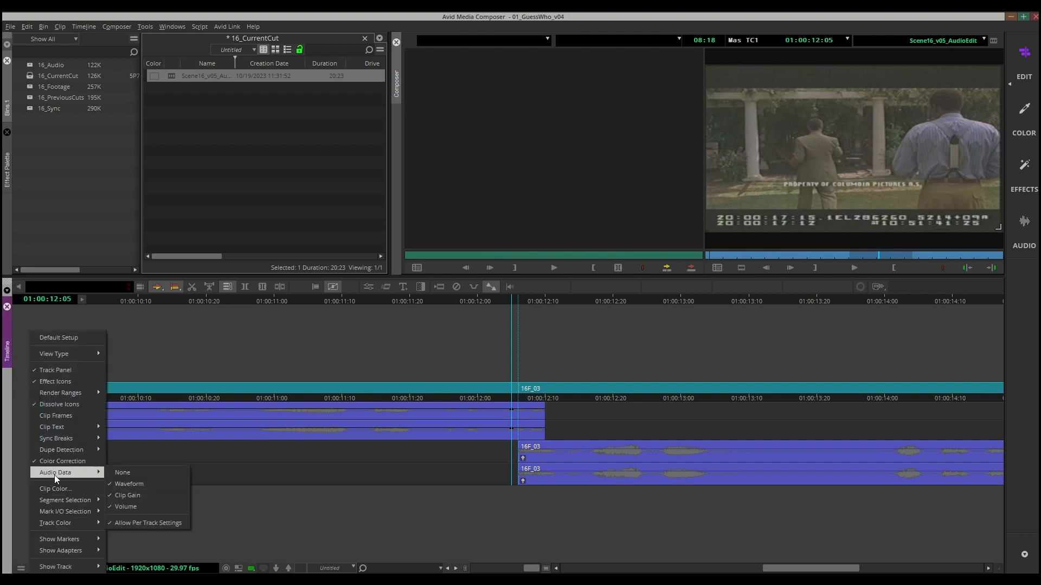
{"action": "left_click", "coordinate": [161, 496]}
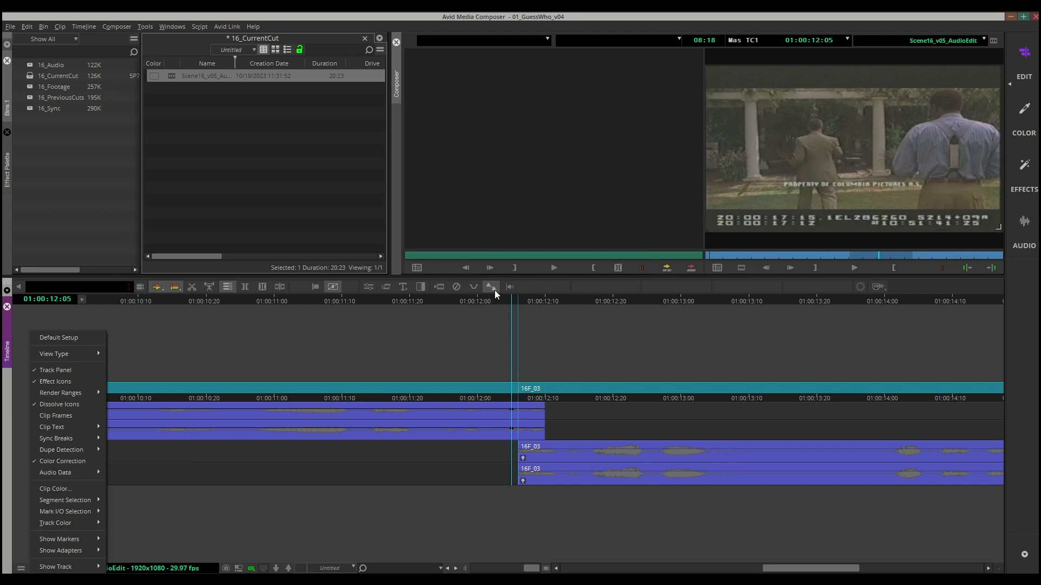
{"action": "left_click", "coordinate": [490, 319]}
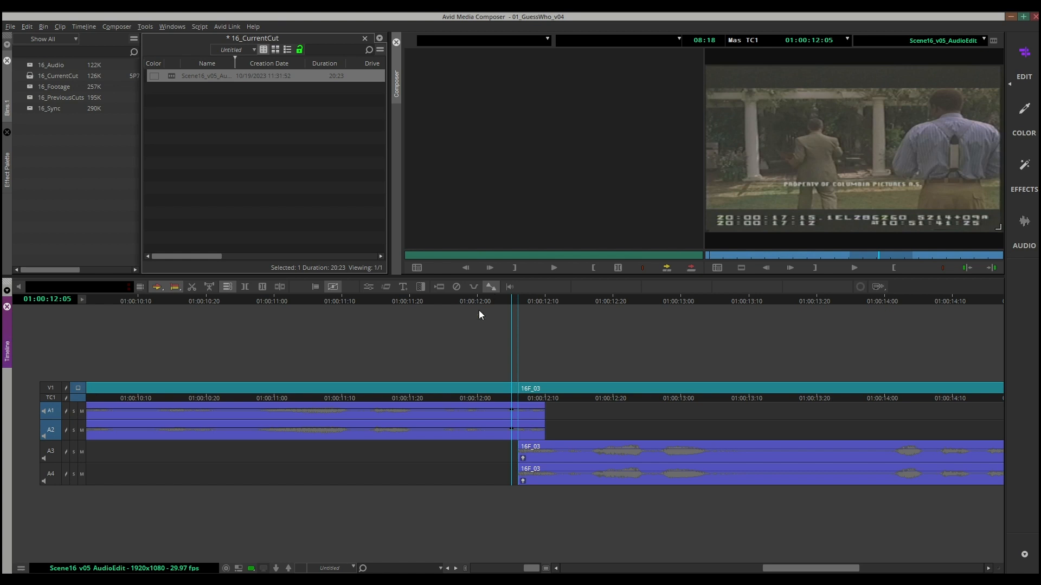
{"action": "left_click", "coordinate": [523, 299]}
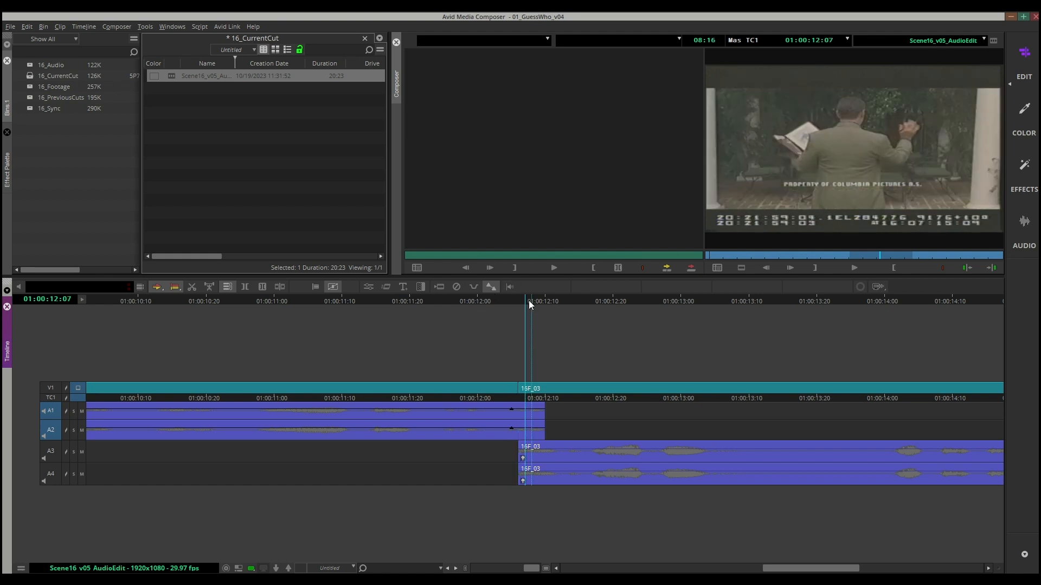
{"action": "left_click", "coordinate": [53, 453]}
{"action": "left_click", "coordinate": [53, 476]}
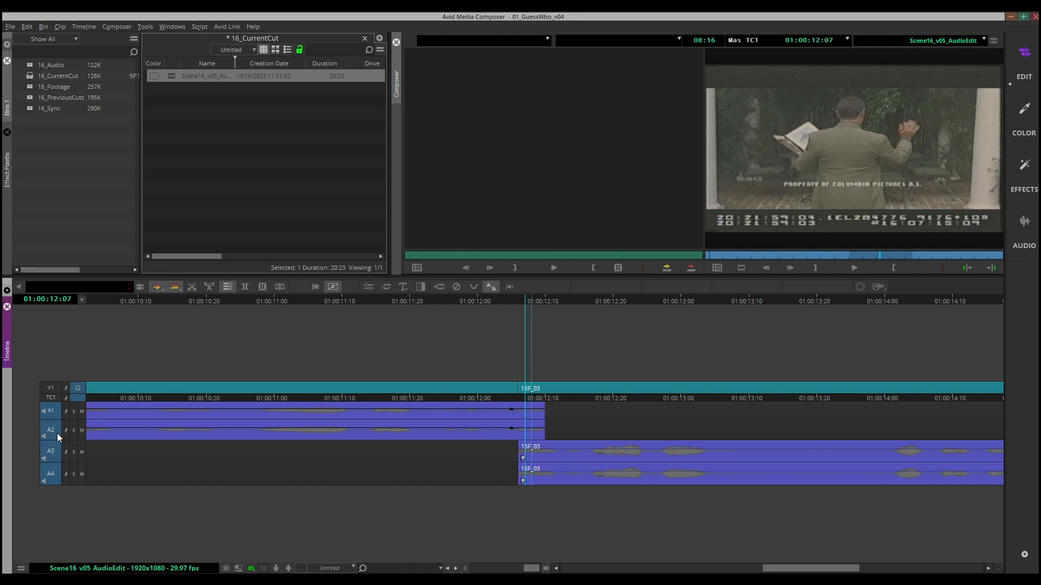
{"action": "key", "text": "minus"}
{"action": "key", "text": "equal"}
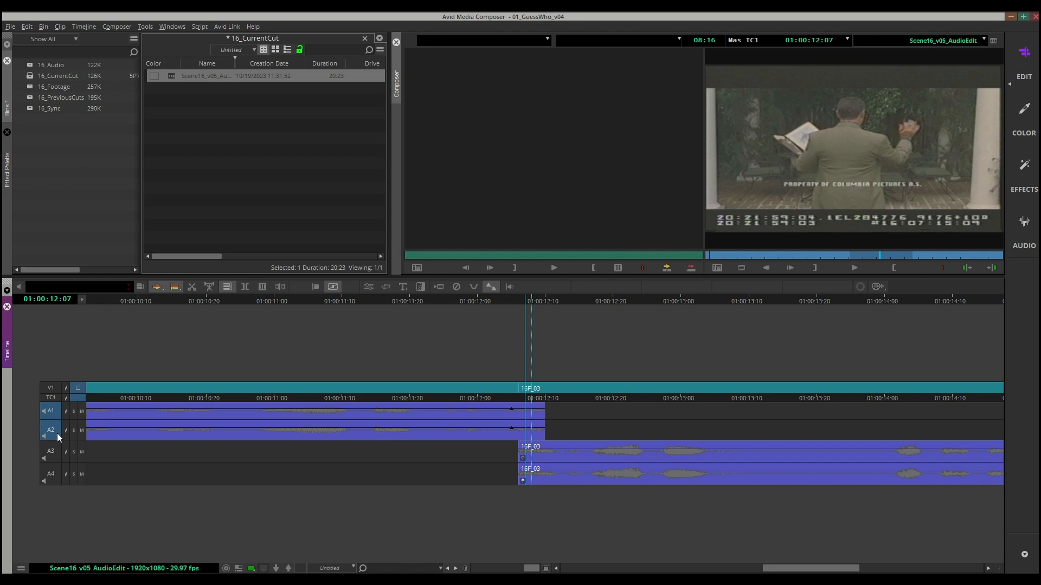
Step: Try to adjust the volume keyframe at 01:00:12:05 on the 16_03 audio in A1
{"action": "mouse_move", "coordinate": [511, 411]}
{"action": "left_mouse_down"}
{"action": "mouse_move", "coordinate": [508, 433]}
{"action": "mouse_move", "coordinate": [502, 410]}
{"action": "left_mouse_up"}
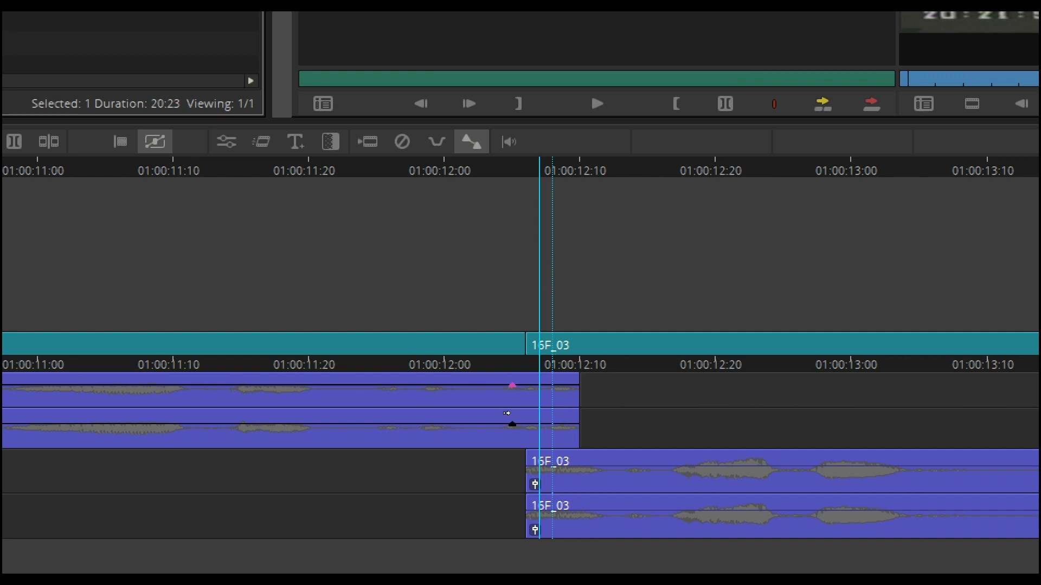
{"action": "mouse_move", "coordinate": [513, 413]}
{"action": "left_mouse_down"}
{"action": "mouse_move", "coordinate": [513, 405]}
{"action": "mouse_move", "coordinate": [511, 420]}
{"action": "mouse_move", "coordinate": [549, 422]}
{"action": "mouse_move", "coordinate": [508, 412]}
{"action": "left_mouse_up"}
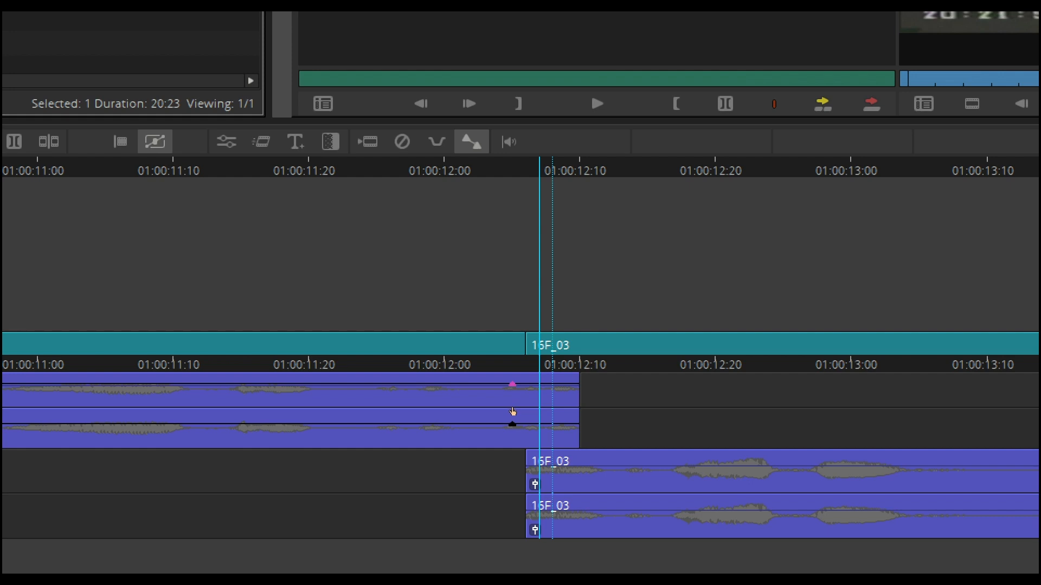
{"action": "left_click", "coordinate": [512, 421]}
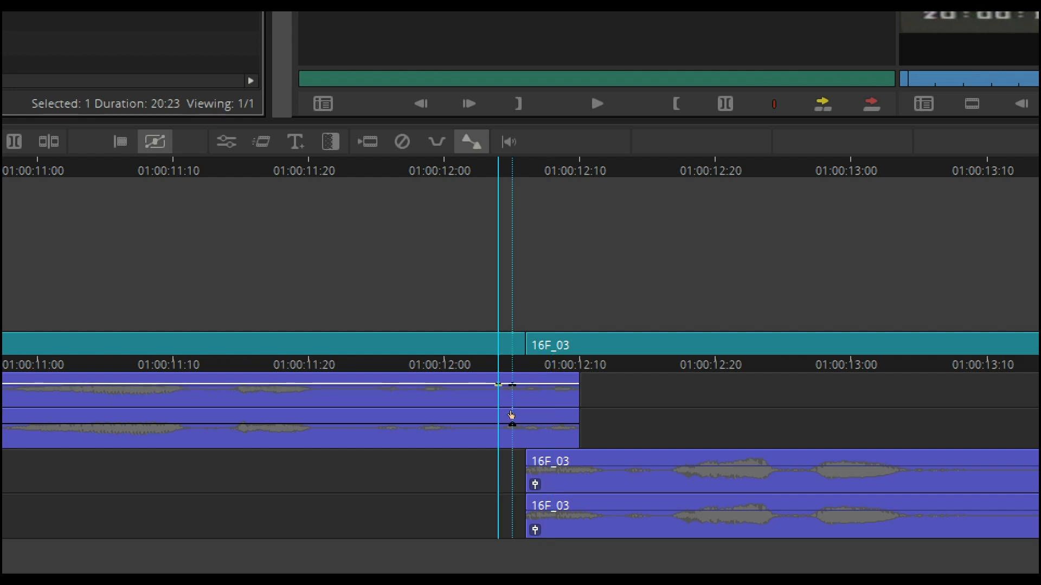
{"action": "mouse_move", "coordinate": [512, 416]}
{"action": "left_mouse_down"}
{"action": "mouse_move", "coordinate": [527, 415]}
{"action": "mouse_move", "coordinate": [500, 414]}
{"action": "mouse_move", "coordinate": [537, 414]}
{"action": "mouse_move", "coordinate": [513, 414]}
{"action": "left_mouse_up"}
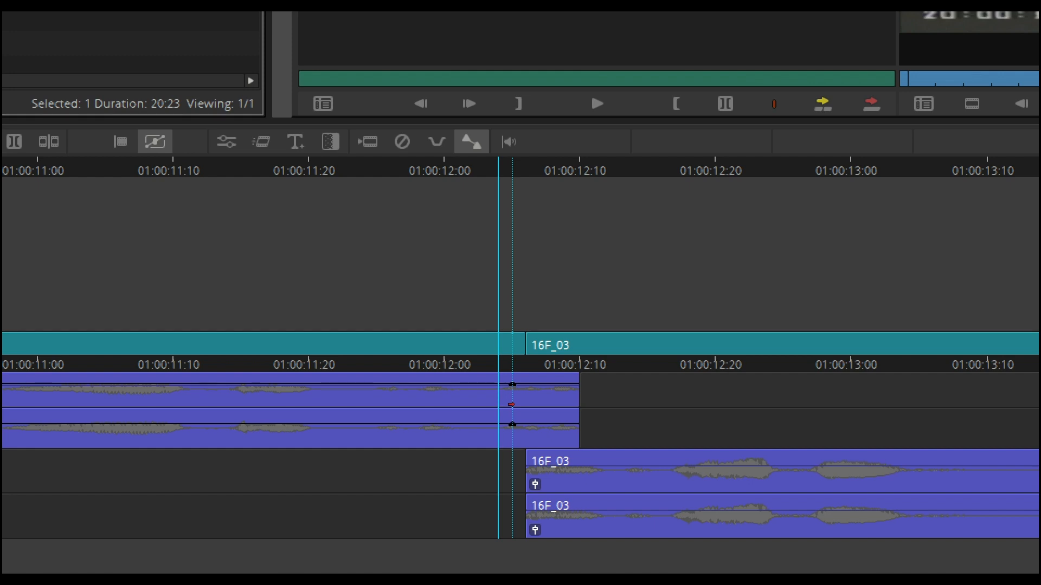
Step: Add a second volume keyframe at 01:00:12:09, near the end of the 16_03 audio on A1 and A2
{"action": "key", "text": "Right"}
{"action": "key", "text": "Right"}
{"action": "key", "text": "Right"}
{"action": "key", "text": "Right"}
{"action": "key", "text": "Right"}
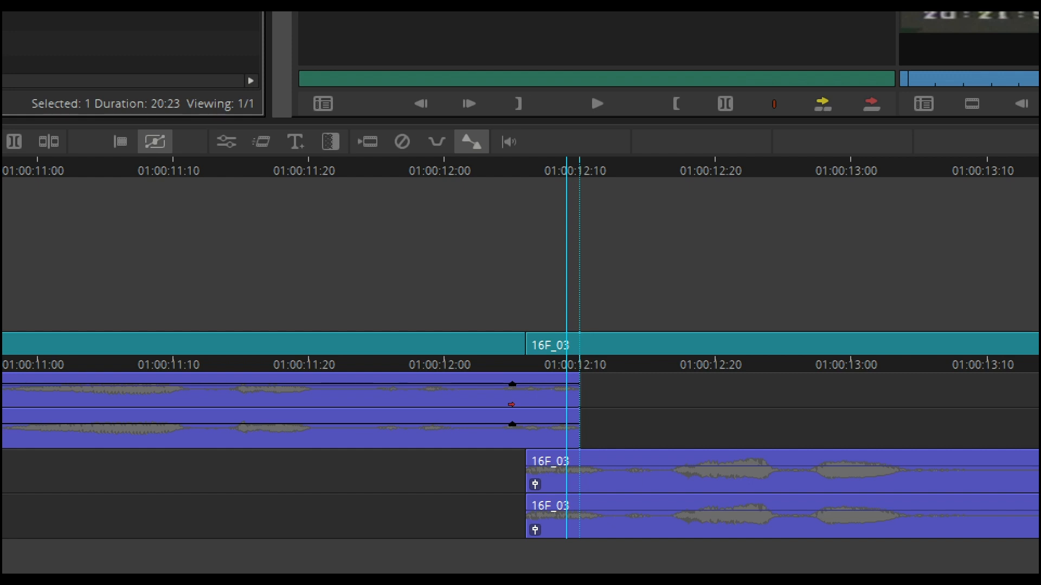
{"action": "key", "text": "apostrophe"}
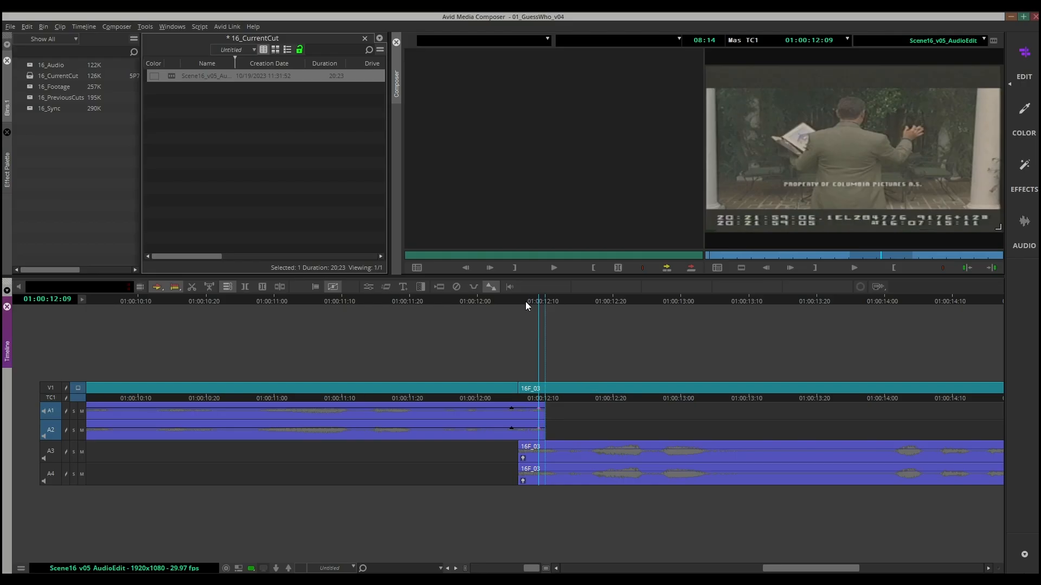
Step: Mark the range from 01:00:12:03 to 01:00:12:12 around the volume keyframes on A1 and A2
{"action": "left_click", "coordinate": [498, 298]}
{"action": "key", "text": "o"}
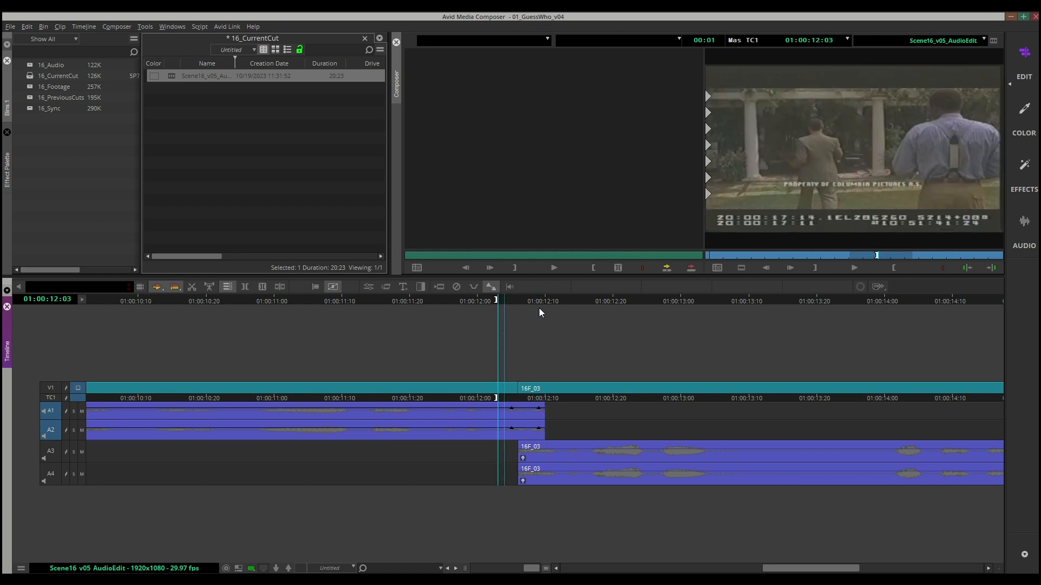
{"action": "left_click", "coordinate": [562, 302]}
{"action": "key", "text": "i"}
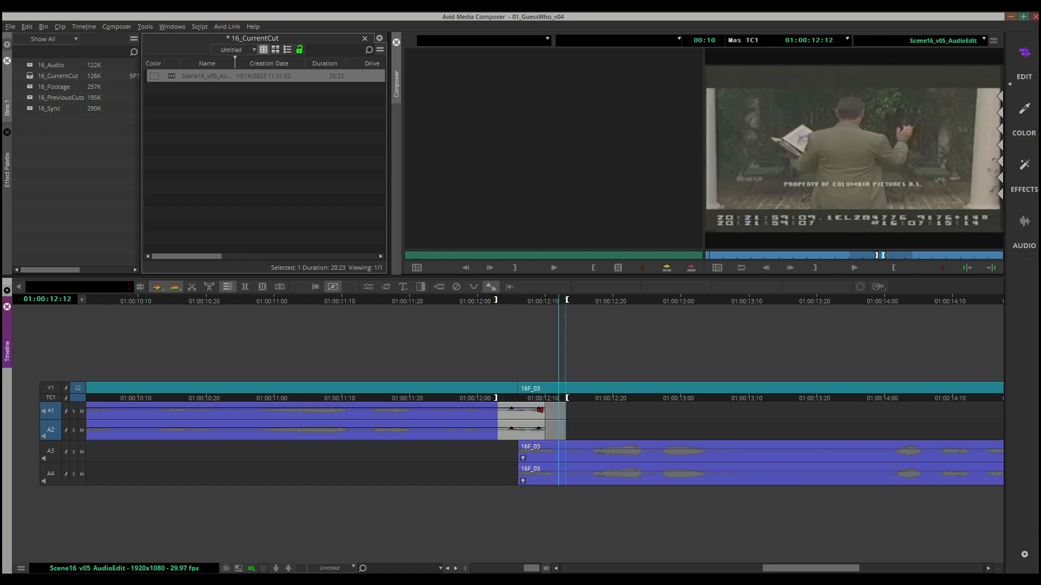
Step: Clear the marked range around the volume keyframes on A1 and A2
{"action": "left_click", "coordinate": [538, 409]}
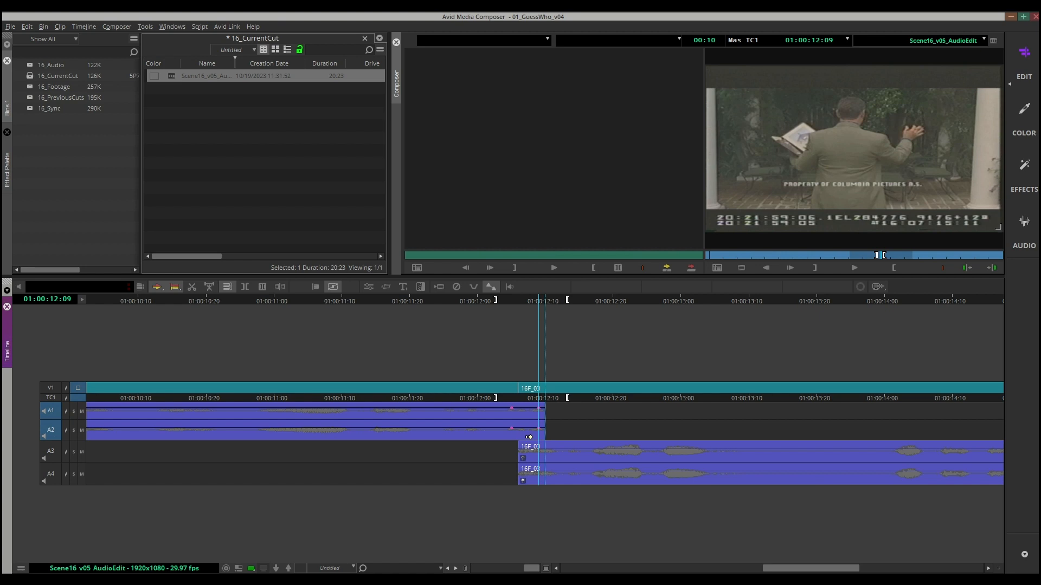
{"action": "key", "text": "g"}
{"action": "left_click", "coordinate": [538, 409]}
{"action": "key", "text": "u"}
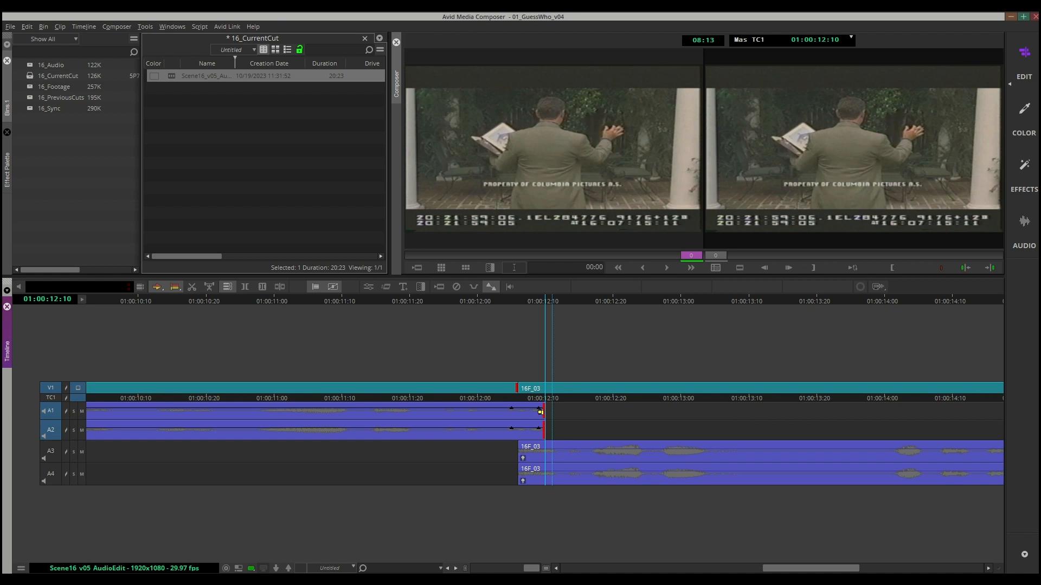
{"action": "key", "text": "u"}
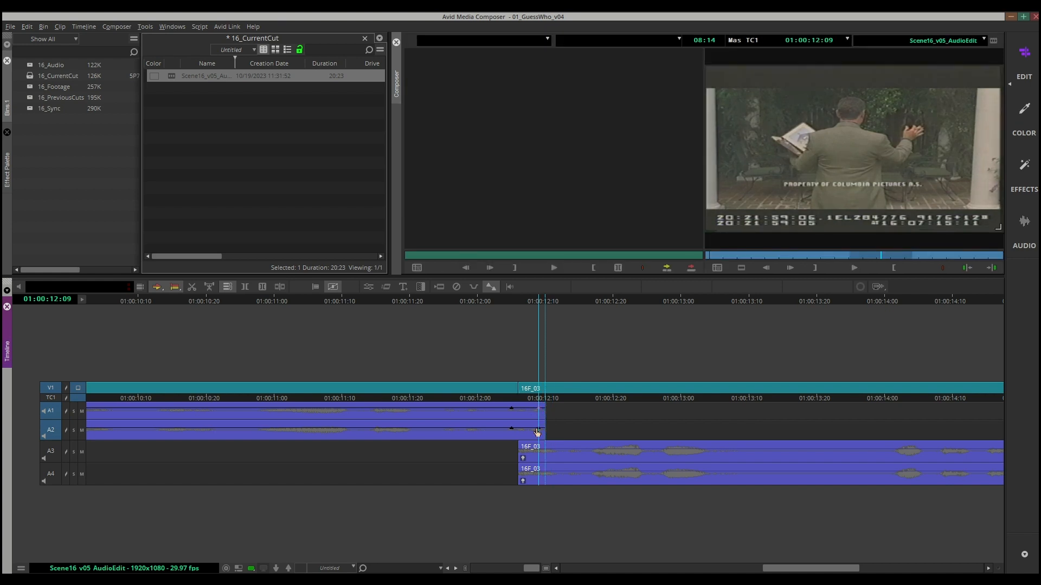
{"action": "left_click_drag", "start_coordinate": [526, 364], "coordinate": [550, 449]}
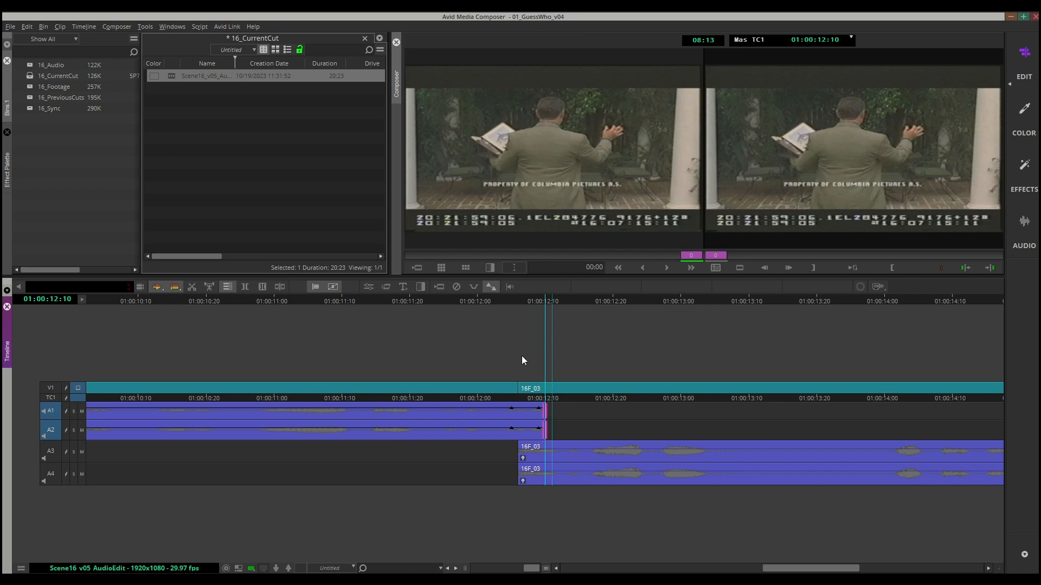
{"action": "key", "text": "u"}
{"action": "mouse_move", "coordinate": [525, 371]}
{"action": "left_mouse_down"}
{"action": "mouse_move", "coordinate": [535, 435]}
{"action": "mouse_move", "coordinate": [545, 434]}
{"action": "left_mouse_up"}
{"action": "key", "text": "u"}
{"action": "left_click_drag", "start_coordinate": [498, 359], "coordinate": [522, 445]}
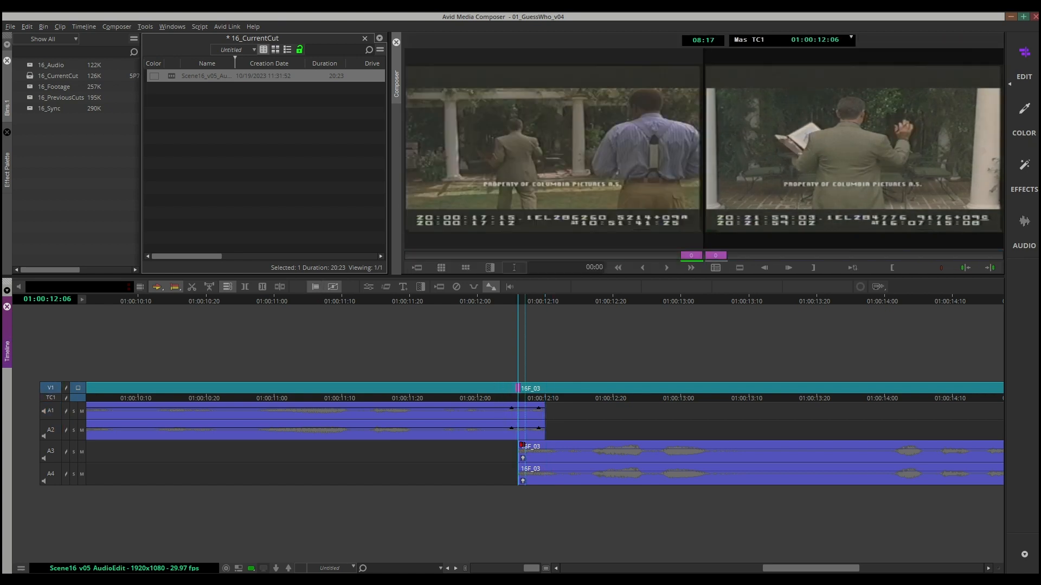
{"action": "key", "text": "u"}
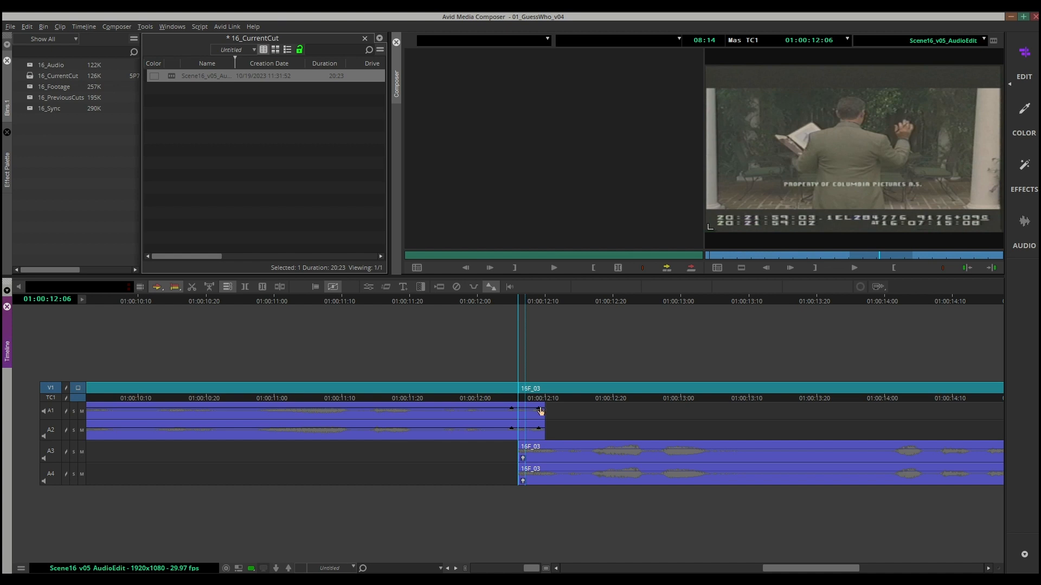
Step: Lower the volume keyframes at 01:00:12:09 on A1 and A2 to fade out the outgoing audio
{"action": "left_click", "coordinate": [539, 432]}
{"action": "left_click_drag", "start_coordinate": [537, 431], "coordinate": [539, 469]}
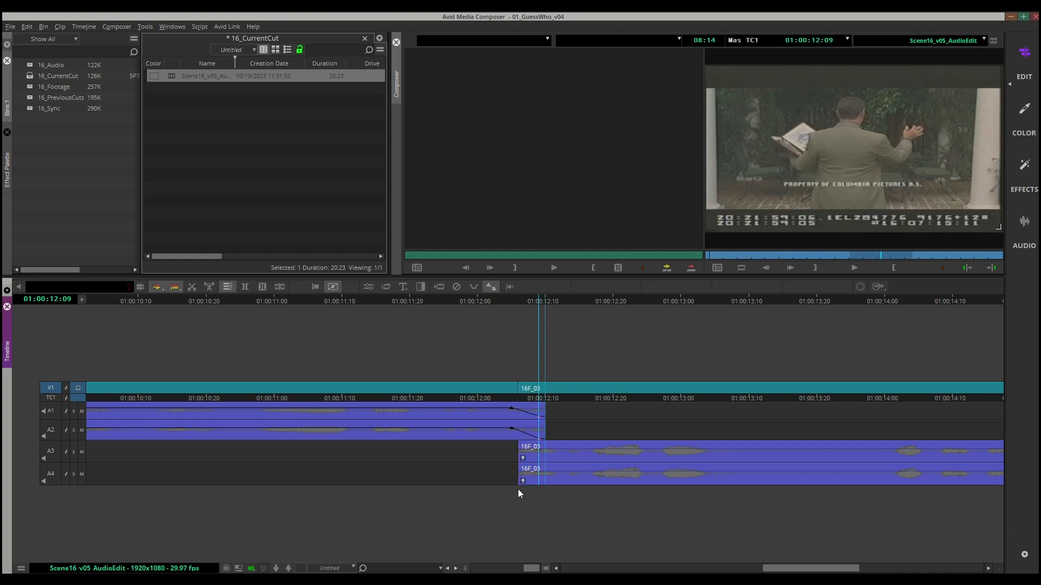
Step: Solo A1 and A2, listen to the fade-out across the cut, and turn the solo off again
{"action": "left_click", "coordinate": [75, 437]}
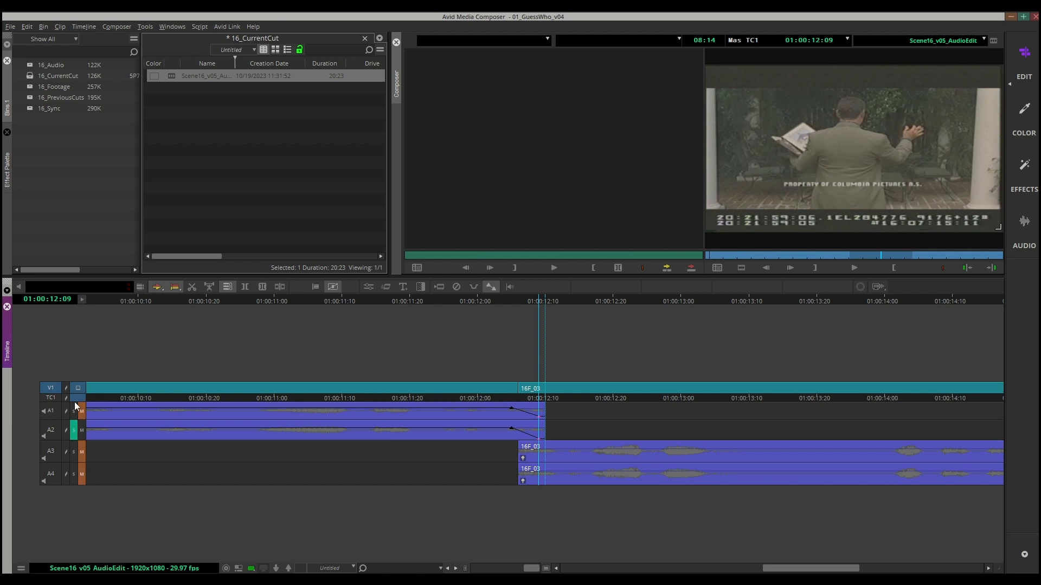
{"action": "left_click", "coordinate": [485, 302]}
{"action": "left_click", "coordinate": [445, 302]}
{"action": "key", "text": "space"}
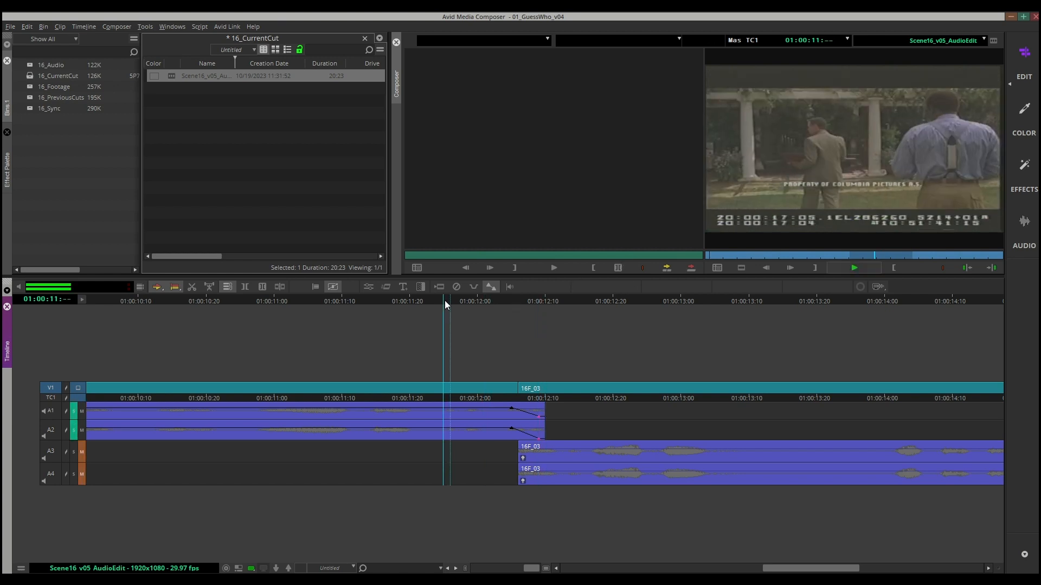
{"action": "key", "text": "space"}
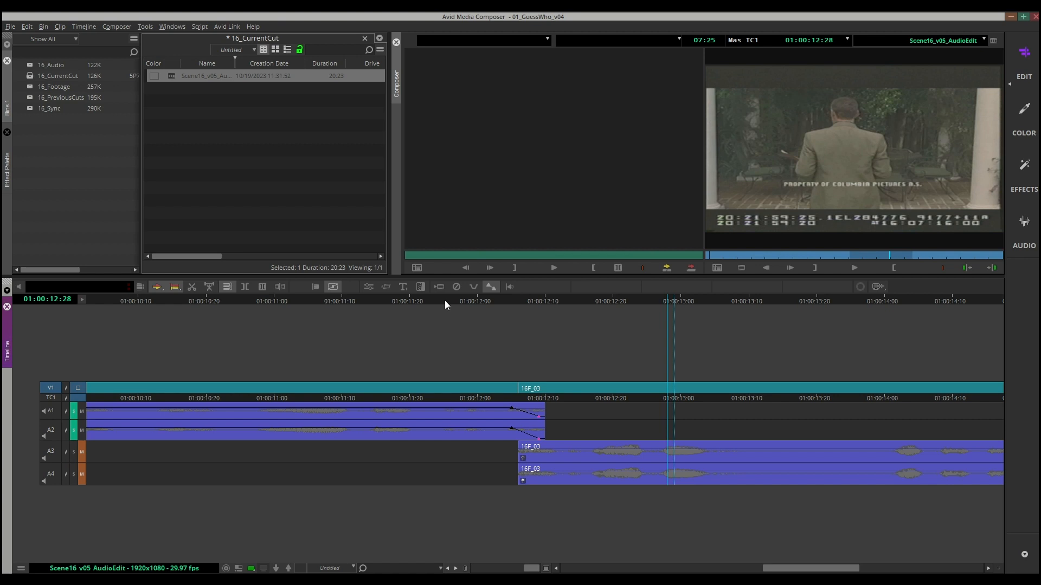
{"action": "left_click", "coordinate": [73, 430]}
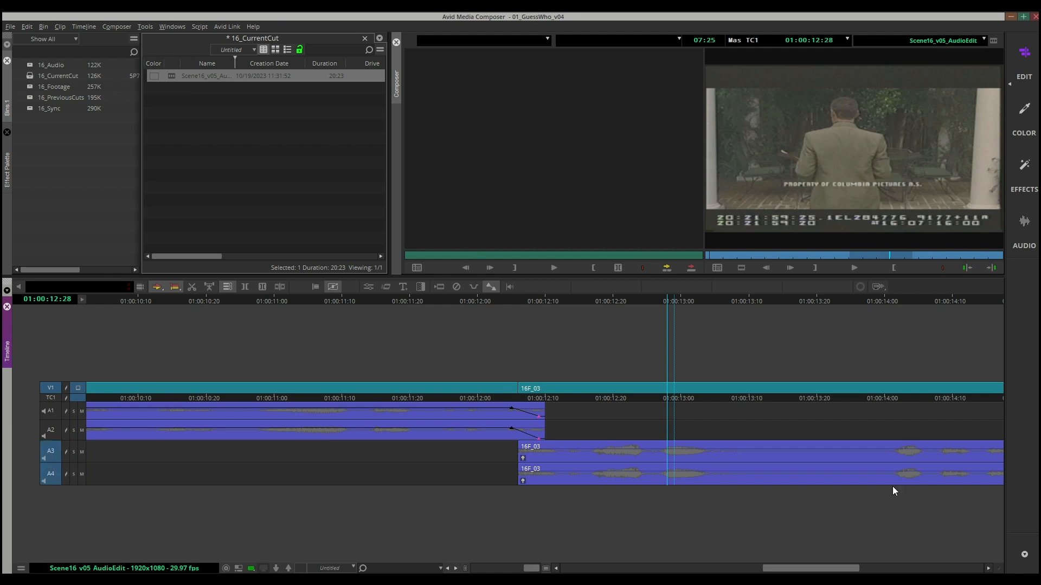
Step: With only A3 and A4 selected, trim the head of the 16F_03 audio six frames earlier, from 01:00:12:06 to 01:00:12:00
{"action": "key", "text": "j"}
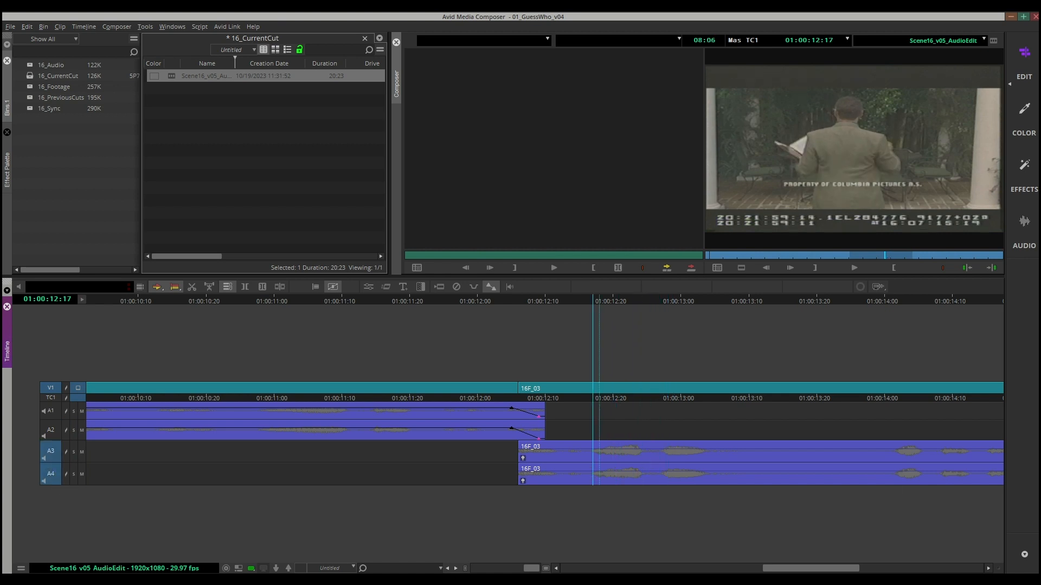
{"action": "key", "text": "Left"}
{"action": "key", "text": "Left"}
{"action": "key", "text": "Right"}
{"action": "key", "text": "Left"}
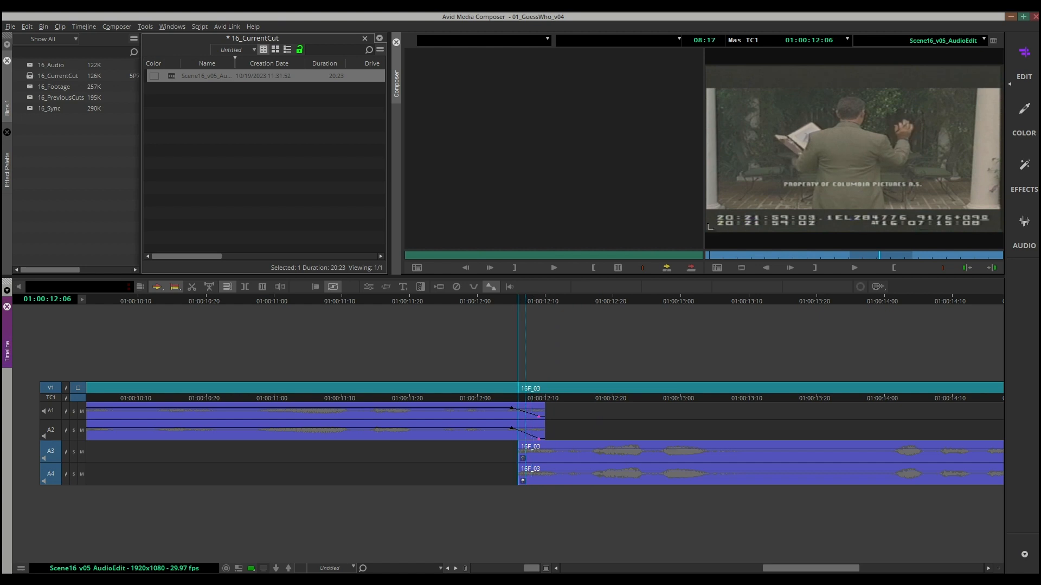
{"action": "key", "text": "u"}
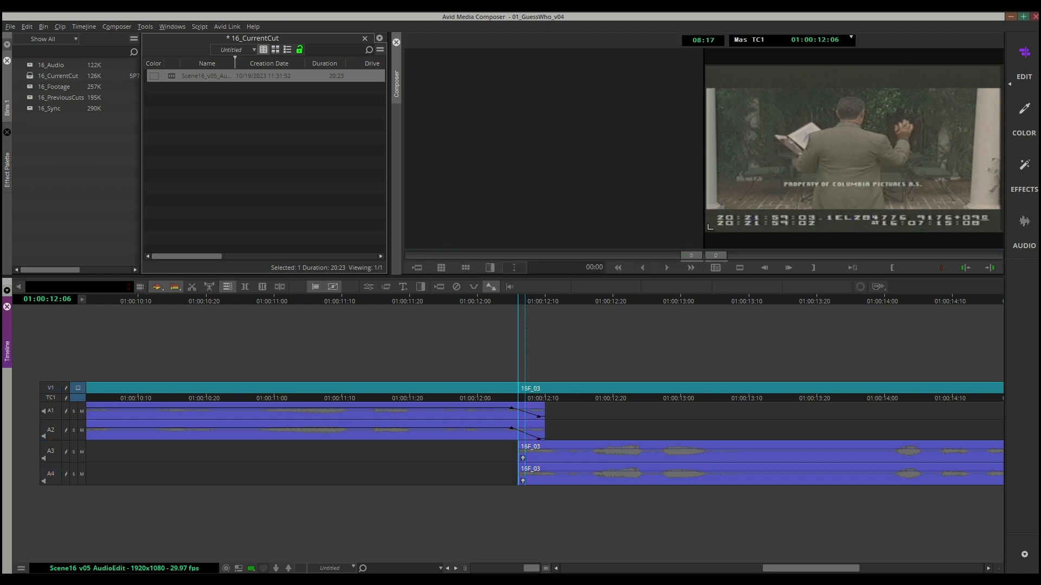
{"action": "key", "text": "u"}
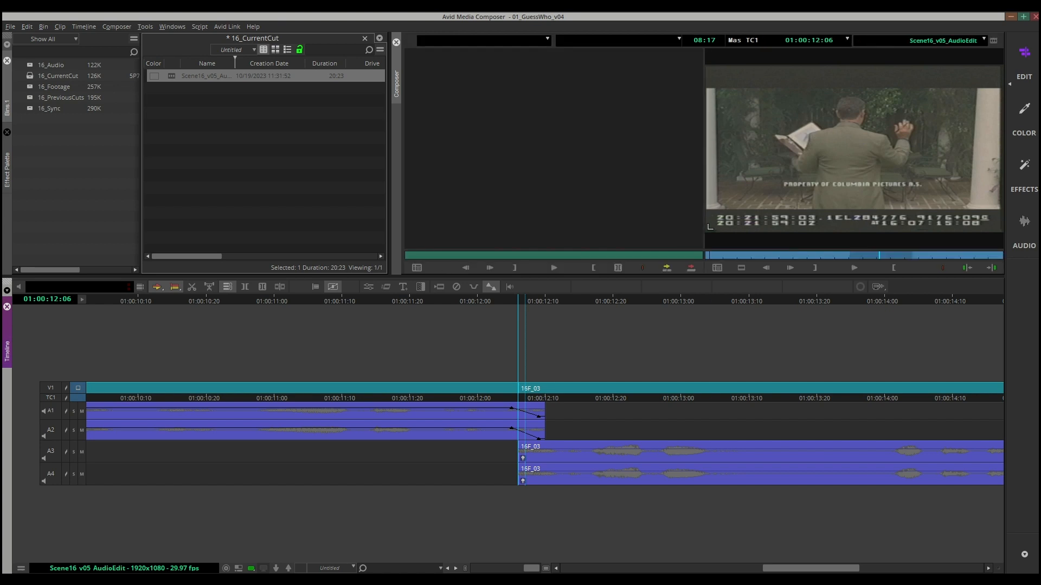
{"action": "key", "text": "u"}
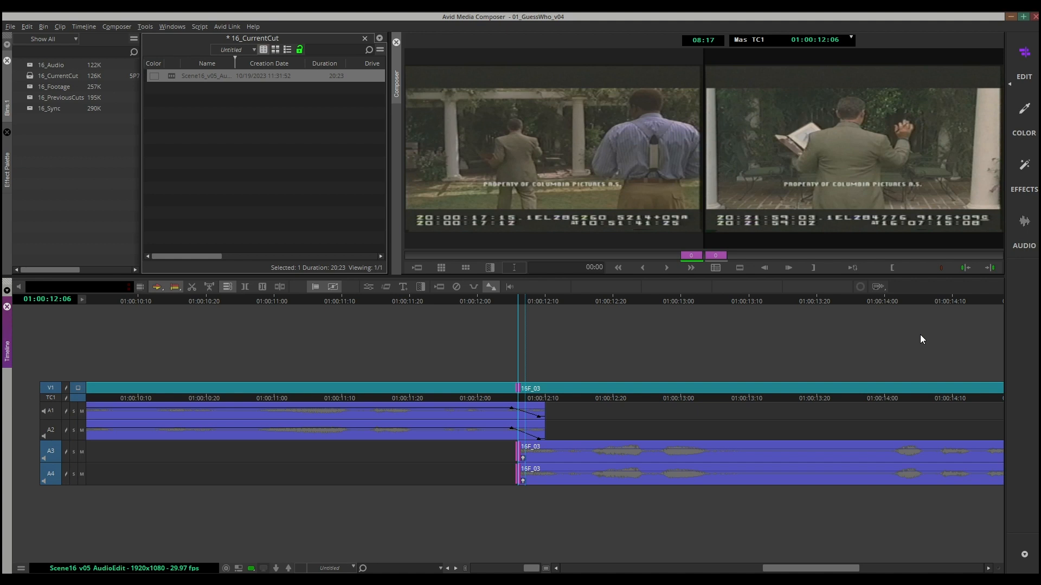
{"action": "key", "text": "7"}
{"action": "key", "text": "comma"}
{"action": "key", "text": "comma"}
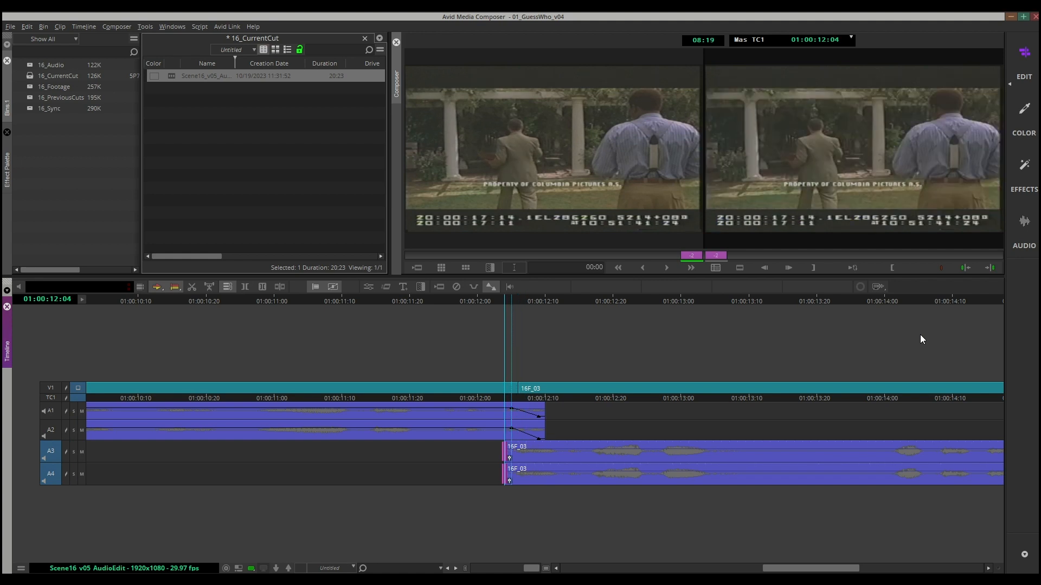
{"action": "key", "text": "comma"}
{"action": "key", "text": "comma"}
{"action": "key", "text": "comma"}
{"action": "key", "text": "comma"}
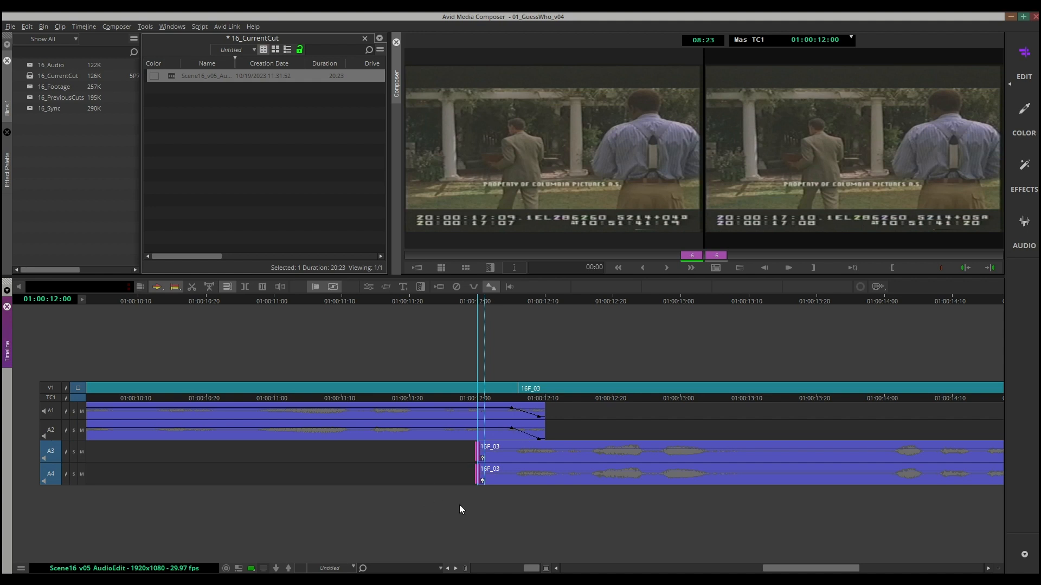
{"action": "key", "text": "u"}
Step: Add volume keyframes at 01:00:12:01 and 01:00:12:08 on the 16F_03 audio in A3 and A4
{"action": "key", "text": "Right"}
{"action": "key", "text": "Right"}
{"action": "key", "text": "Left"}
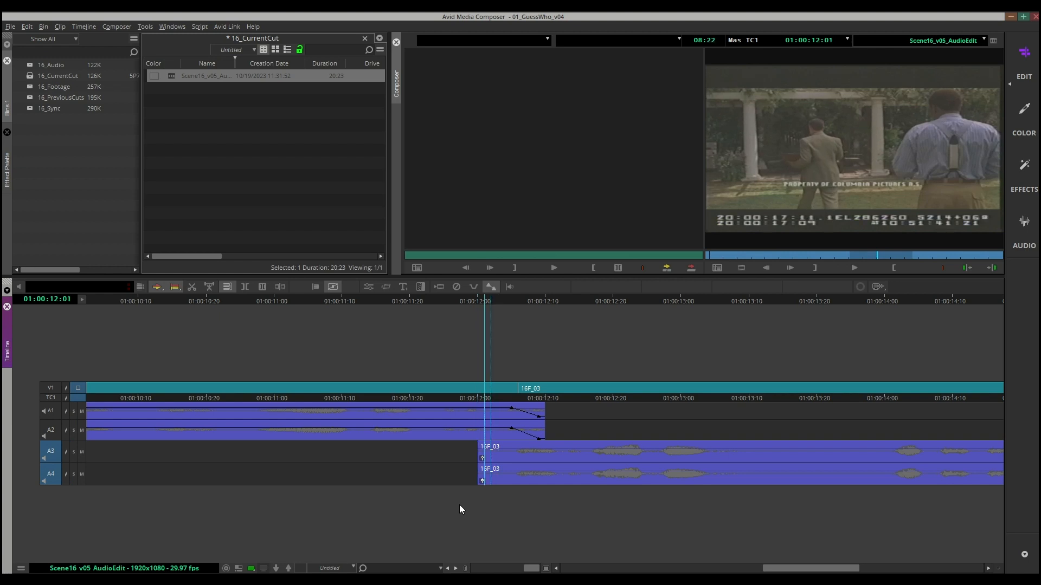
{"action": "key", "text": "Right"}
{"action": "key", "text": "Right"}
{"action": "key", "text": "Right"}
{"action": "key", "text": "Right"}
{"action": "key", "text": "Right"}
{"action": "key", "text": "Right"}
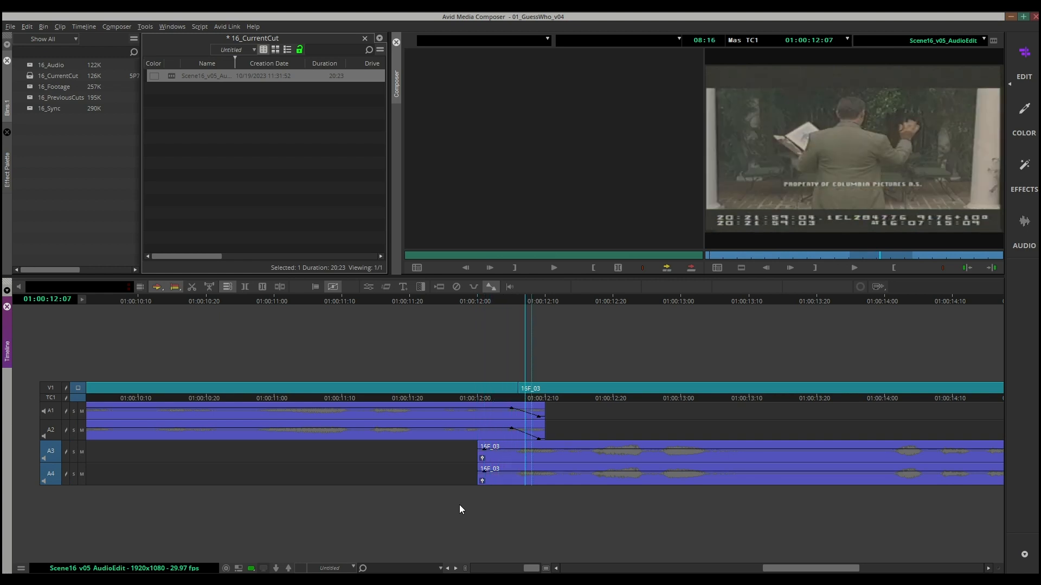
{"action": "key", "text": "Right"}
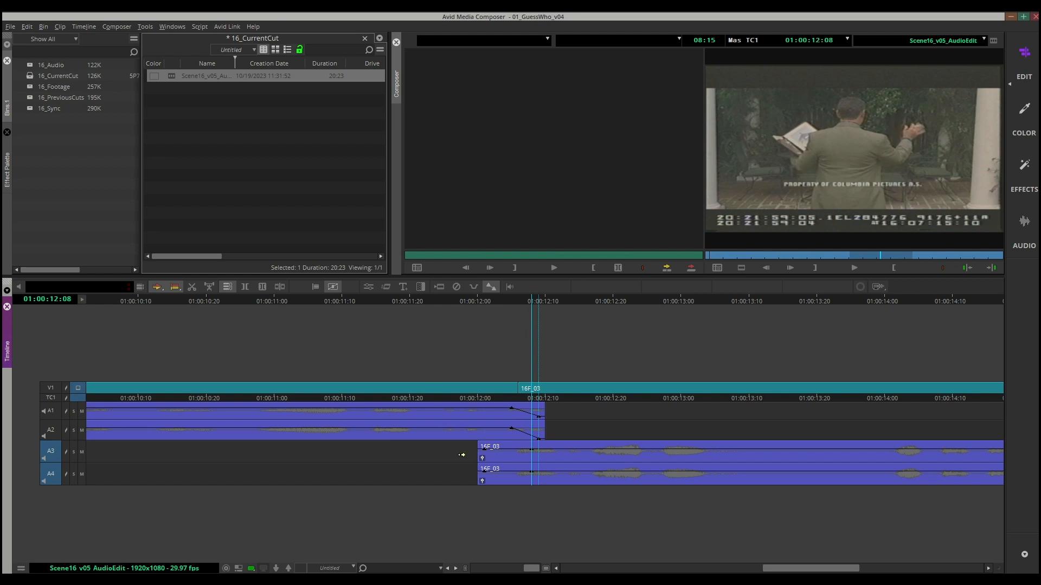
Step: Lower the 01:00:12:01 volume keyframes on A3 and A4 to create a fade-in, and play across the cut
{"action": "left_click", "coordinate": [485, 455]}
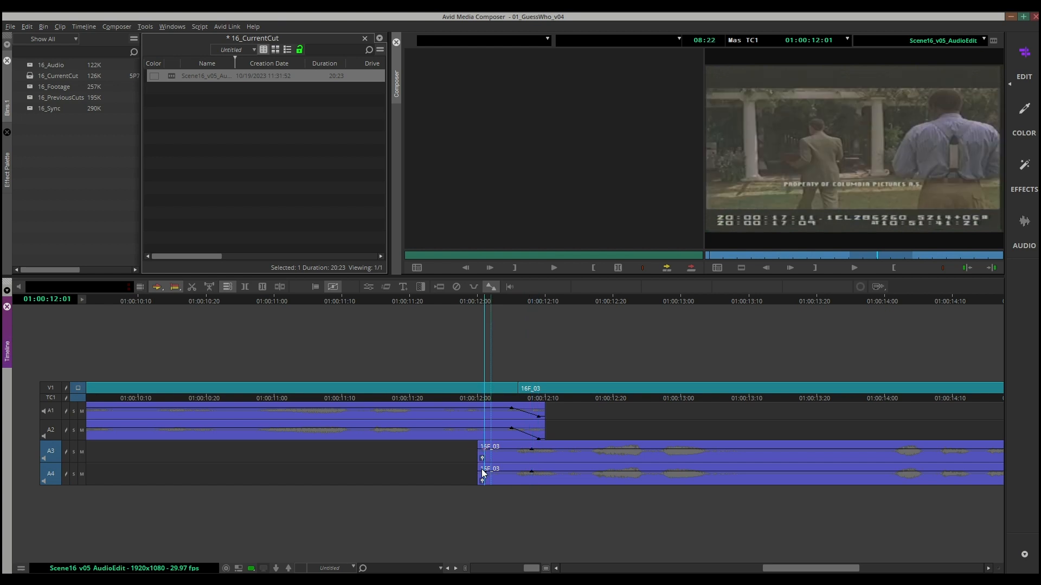
{"action": "left_click_drag", "start_coordinate": [484, 472], "coordinate": [485, 500]}
{"action": "left_click", "coordinate": [434, 297]}
{"action": "key", "text": "space"}
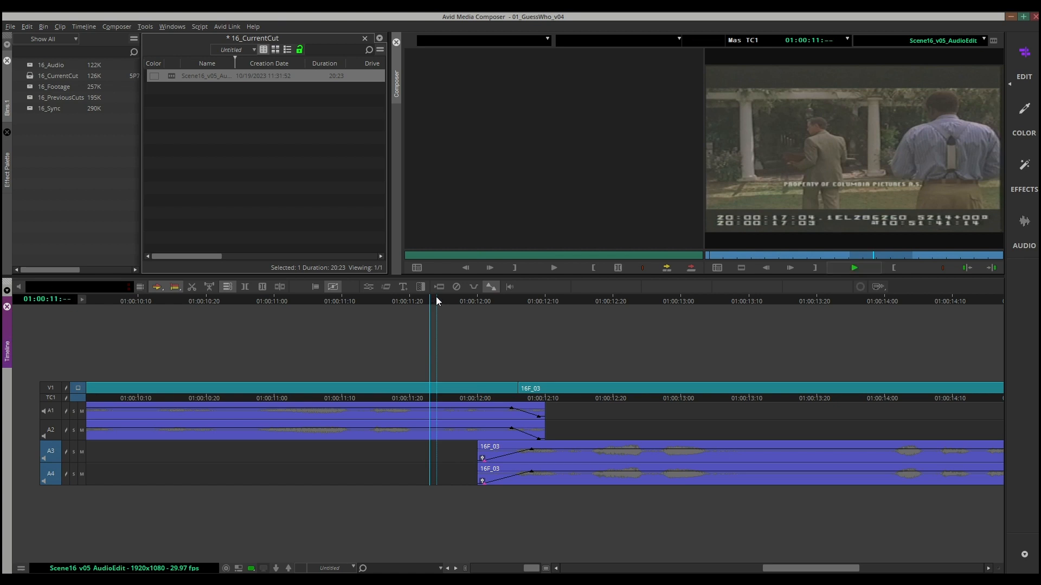
{"action": "key", "text": "space"}
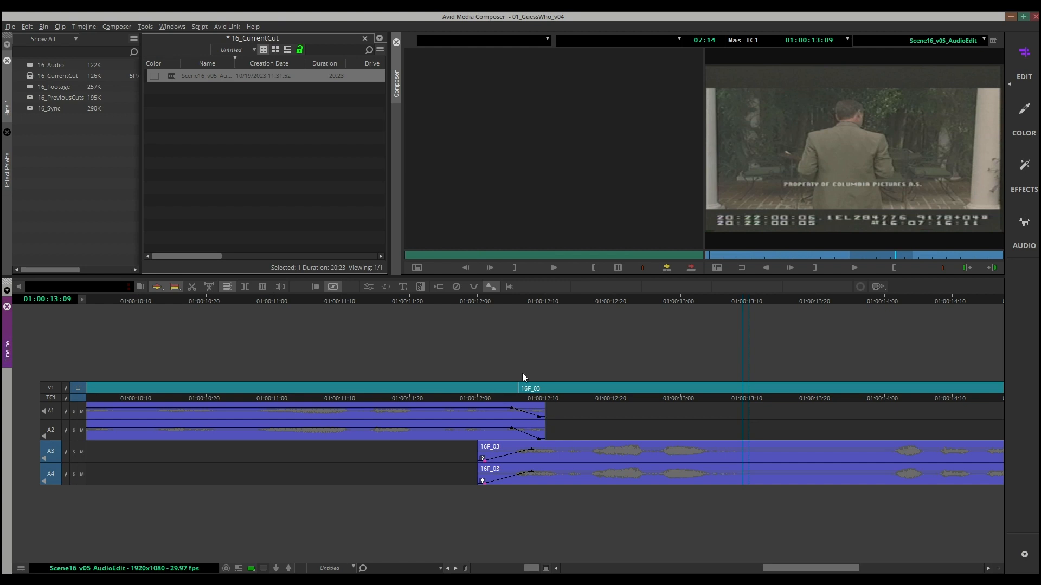
Step: Move all four fade-out keyframes on A1 and A2 earlier so the fade starts at 01:00:12:01, and play across the cut
{"action": "left_click", "coordinate": [512, 412]}
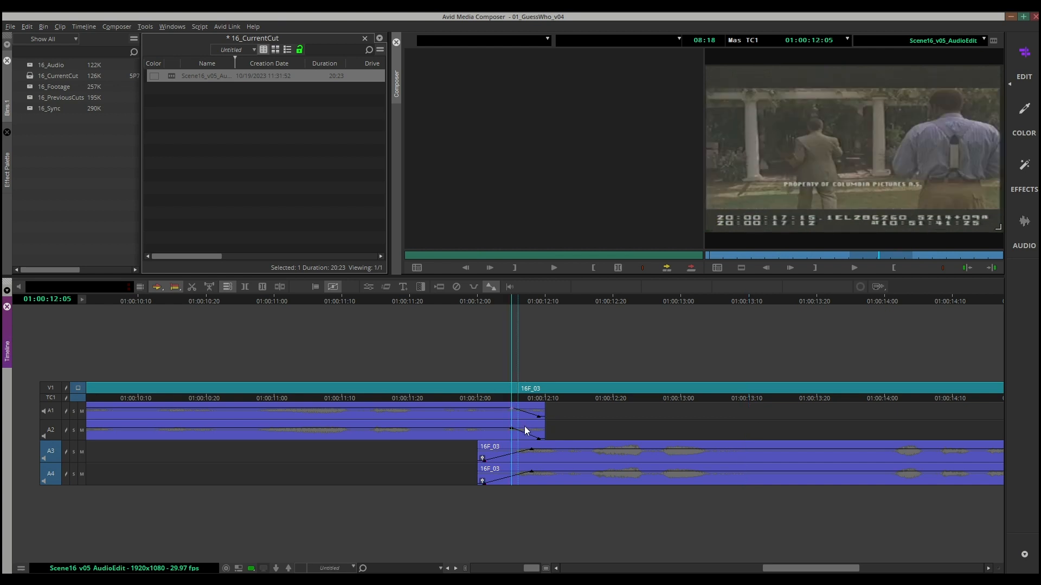
{"action": "left_click", "coordinate": [538, 417], "text": "shift"}
{"action": "left_click", "coordinate": [538, 439], "text": "shift"}
{"action": "left_click_drag", "start_coordinate": [514, 432], "coordinate": [485, 431]}
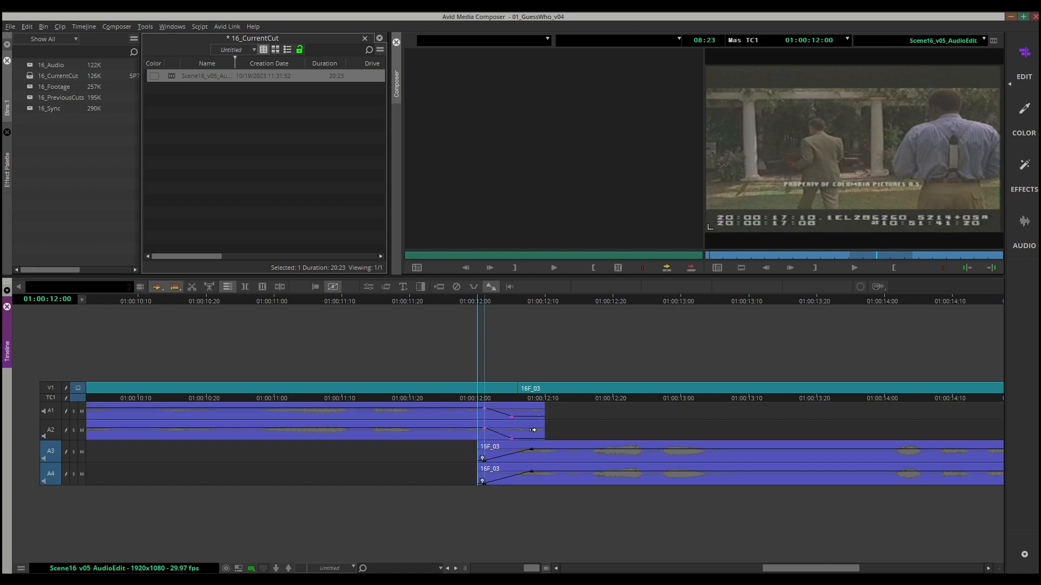
{"action": "key", "text": "space"}
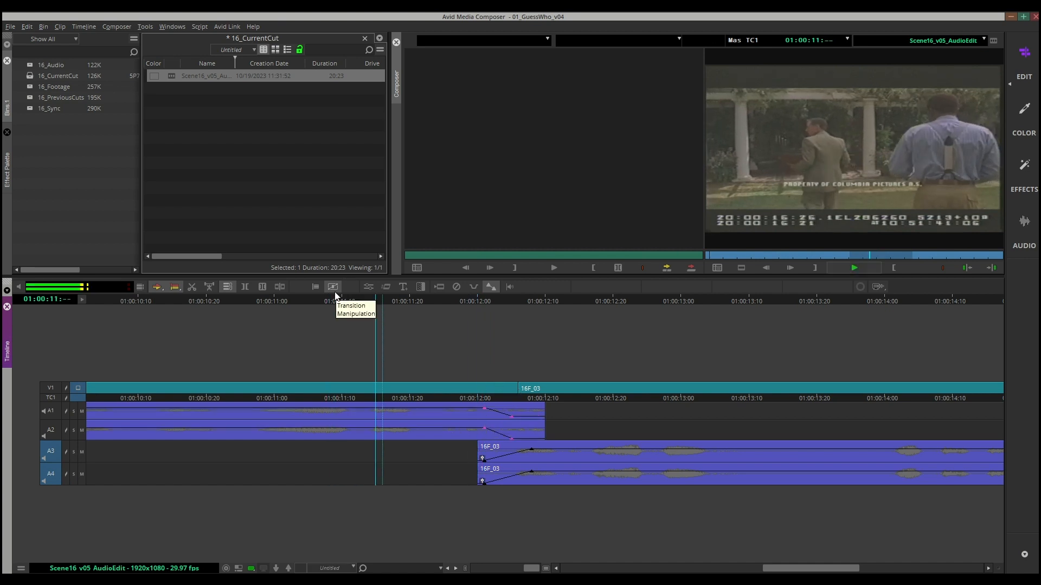
{"action": "key", "text": "space"}
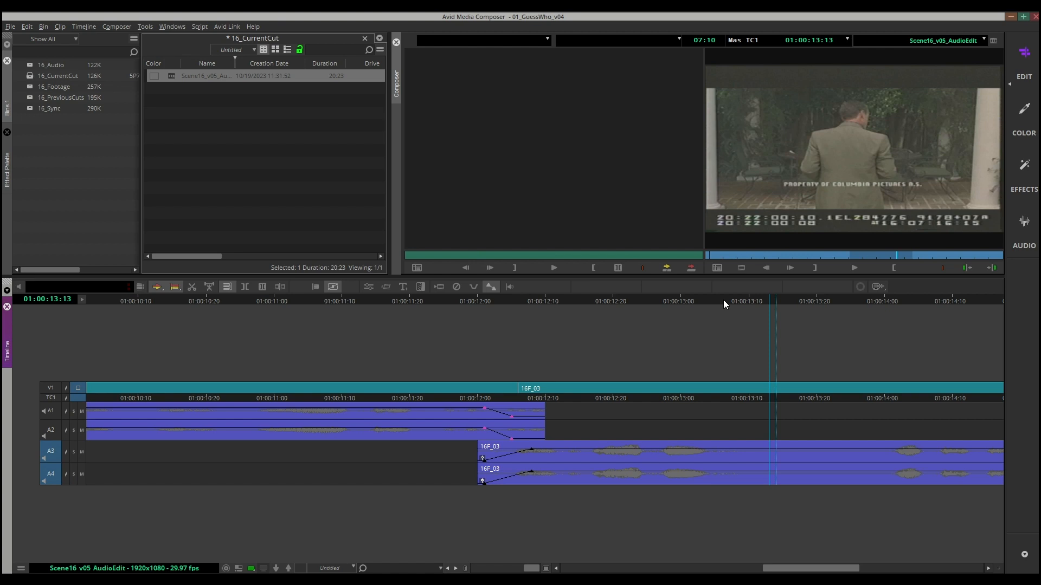
Step: Open the 16_Sync bin, load the Ext. House clip into the source monitor and examine its slate
{"action": "left_click", "coordinate": [40, 86]}
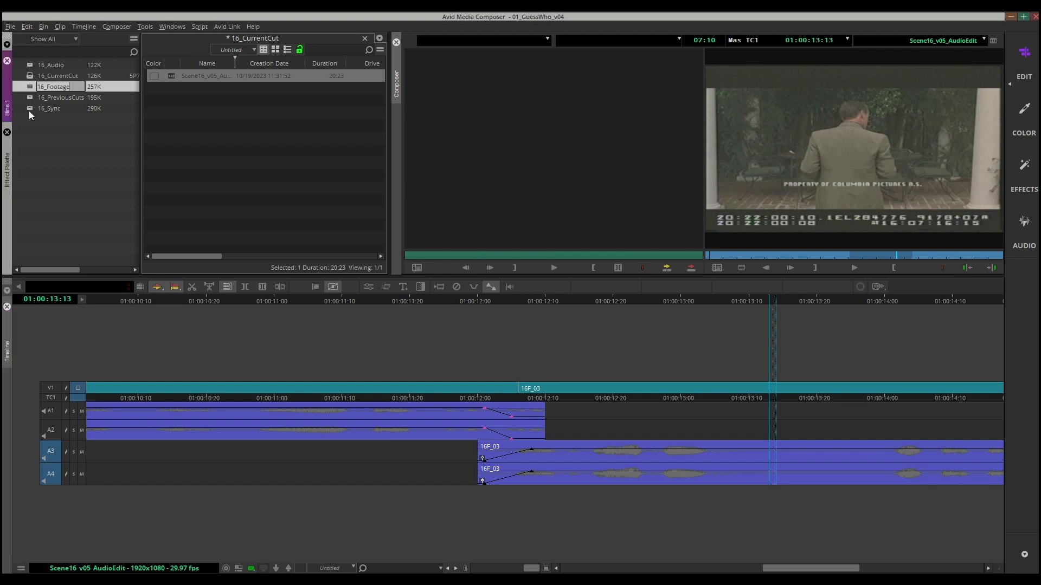
{"action": "double_click", "coordinate": [30, 109]}
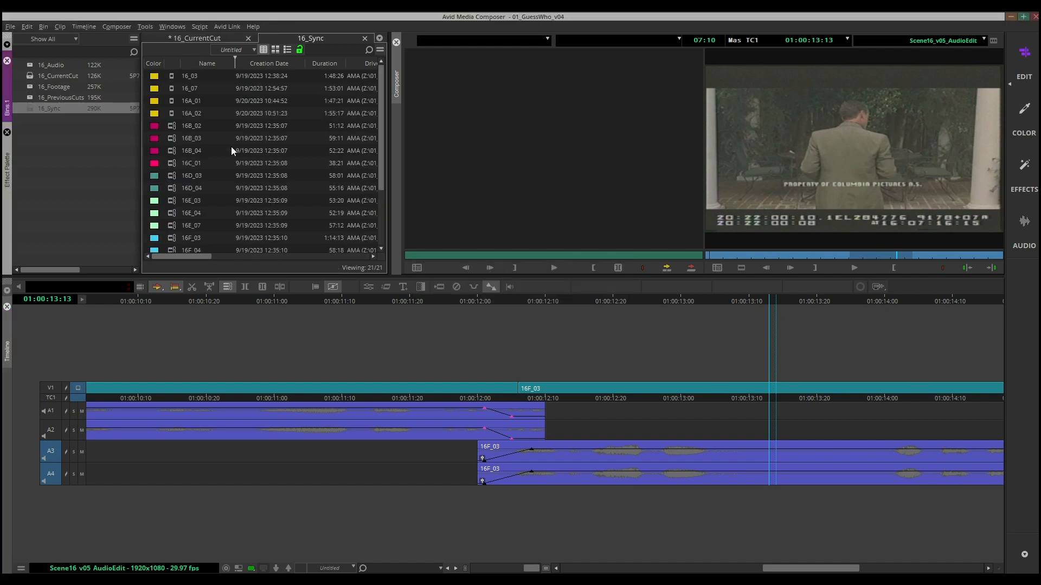
{"action": "scroll", "coordinate": [237, 133], "scroll_direction": "down", "scroll_amount": 2}
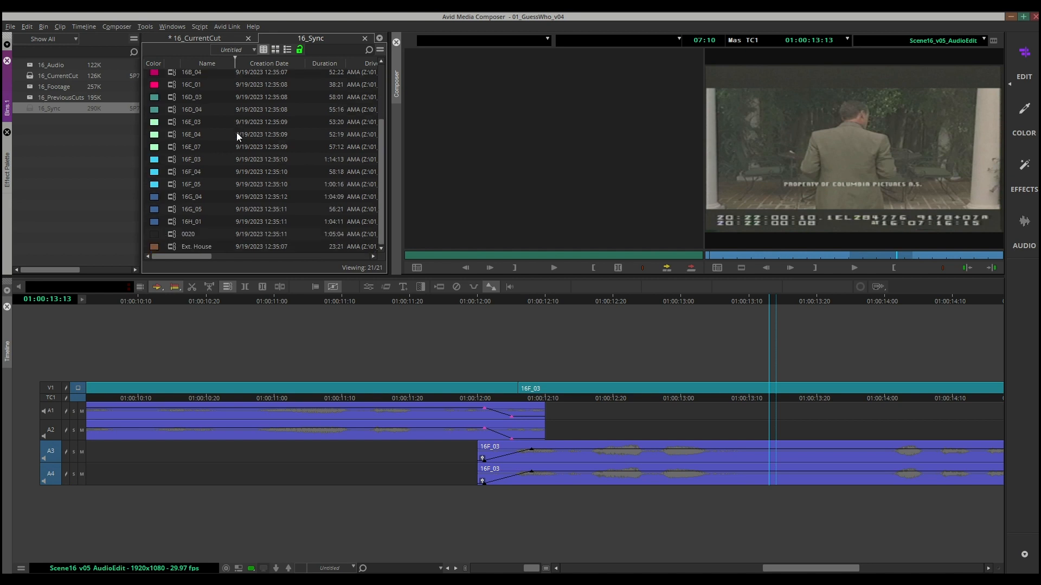
{"action": "double_click", "coordinate": [170, 245]}
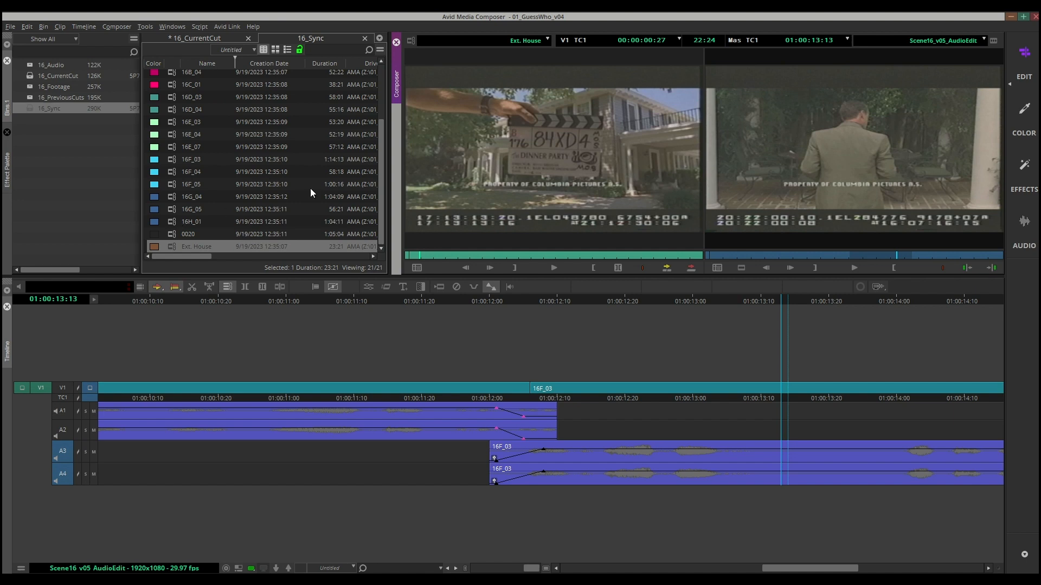
{"action": "left_click", "coordinate": [415, 255]}
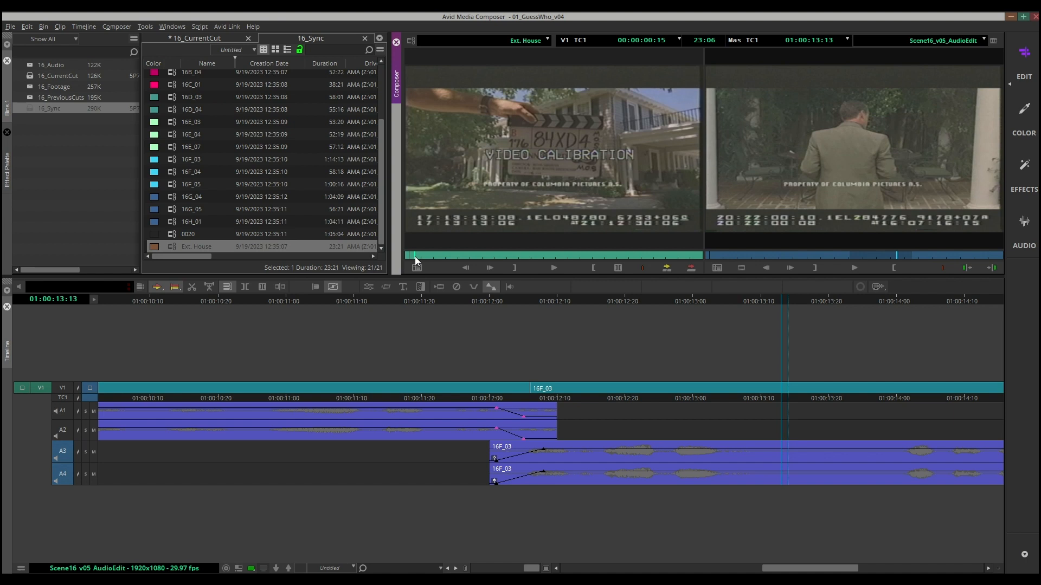
{"action": "left_click_drag", "start_coordinate": [417, 258], "coordinate": [417, 258]}
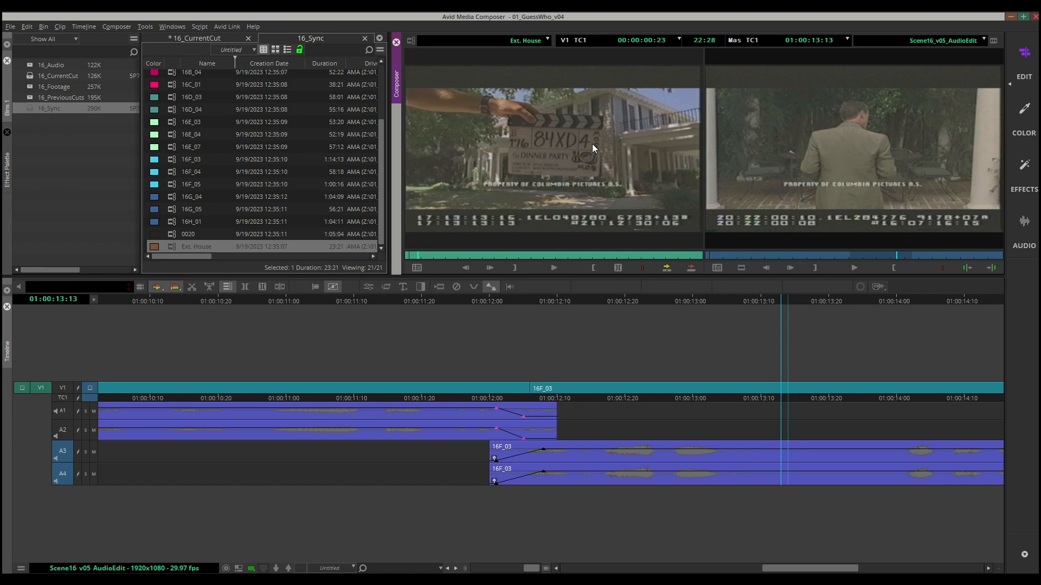
Step: Load 16E_04 into the source monitor and play its quiet section from about 01:00:42:06
{"action": "double_click", "coordinate": [172, 133]}
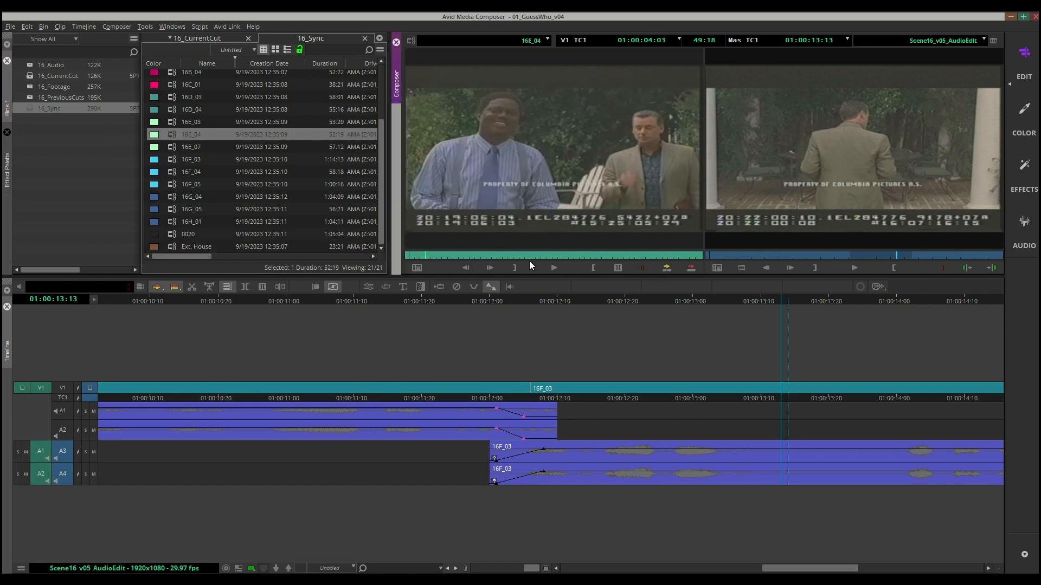
{"action": "left_click_drag", "start_coordinate": [526, 254], "coordinate": [636, 253]}
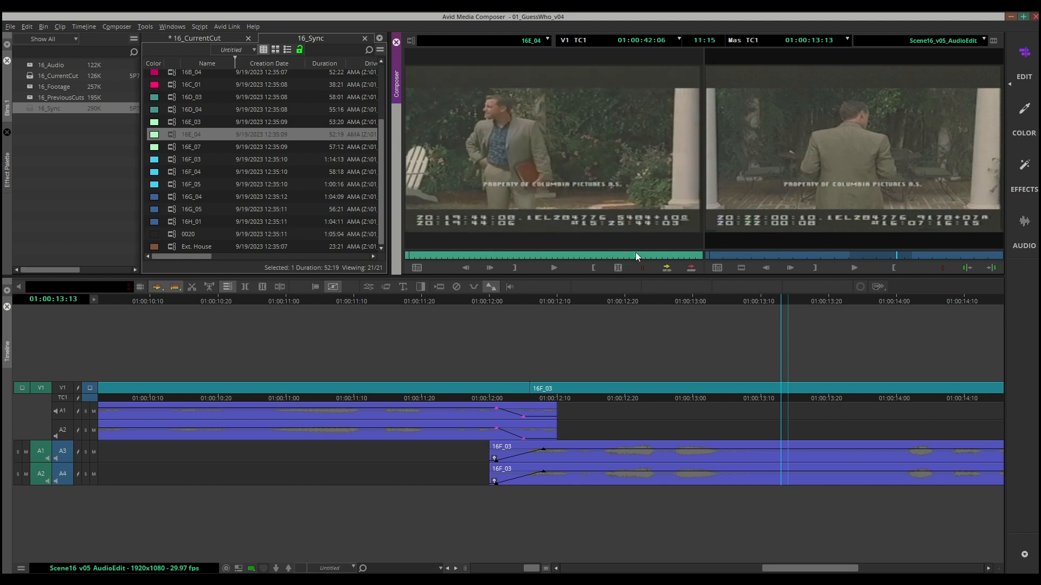
{"action": "key", "text": "space"}
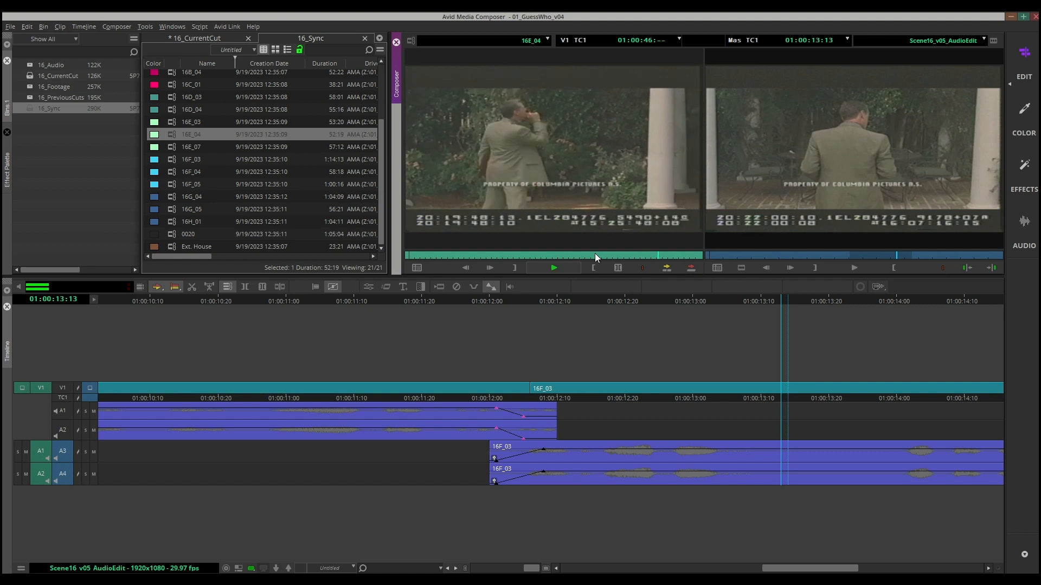
{"action": "key", "text": "space"}
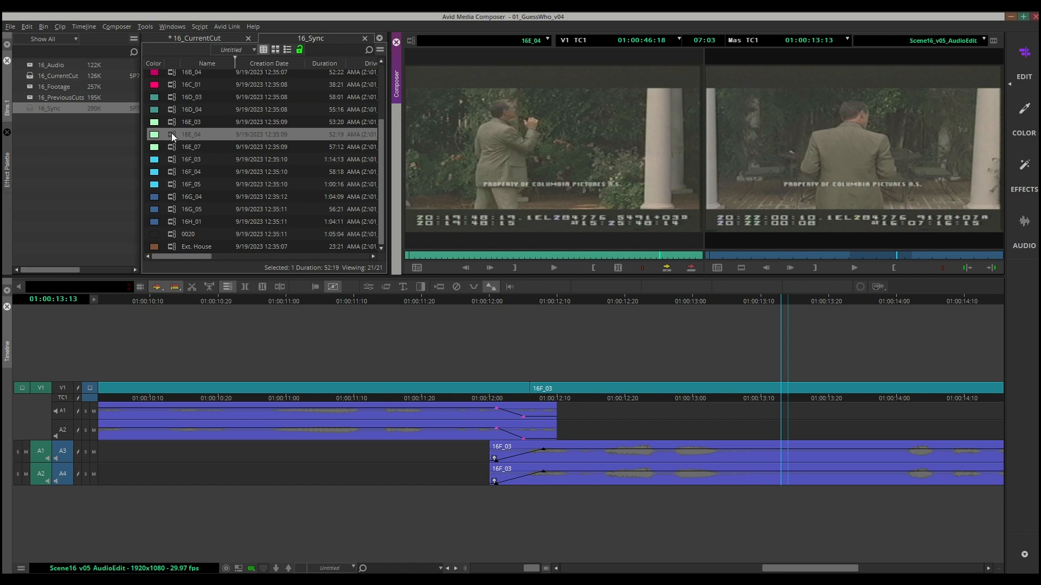
Step: Load 16F_03, 16G_04 and 16D_04 in turn into the source monitor to check their shots
{"action": "double_click", "coordinate": [172, 160]}
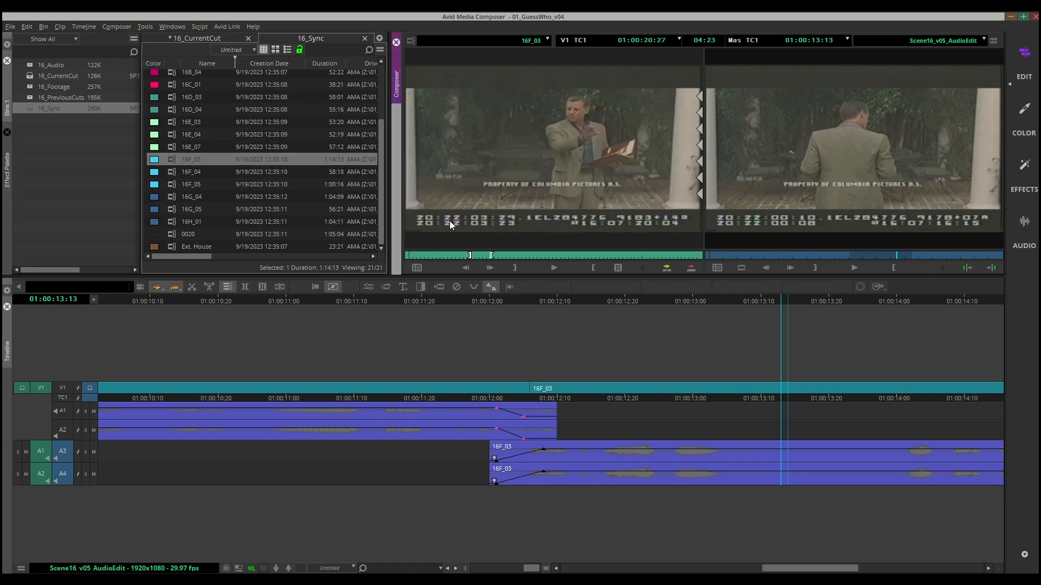
{"action": "double_click", "coordinate": [174, 197]}
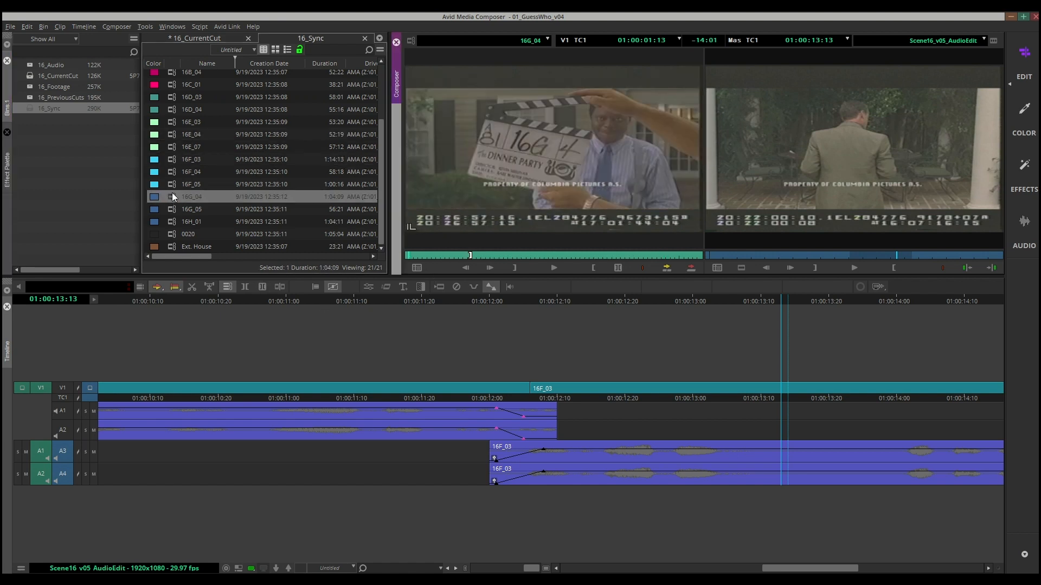
{"action": "double_click", "coordinate": [172, 109]}
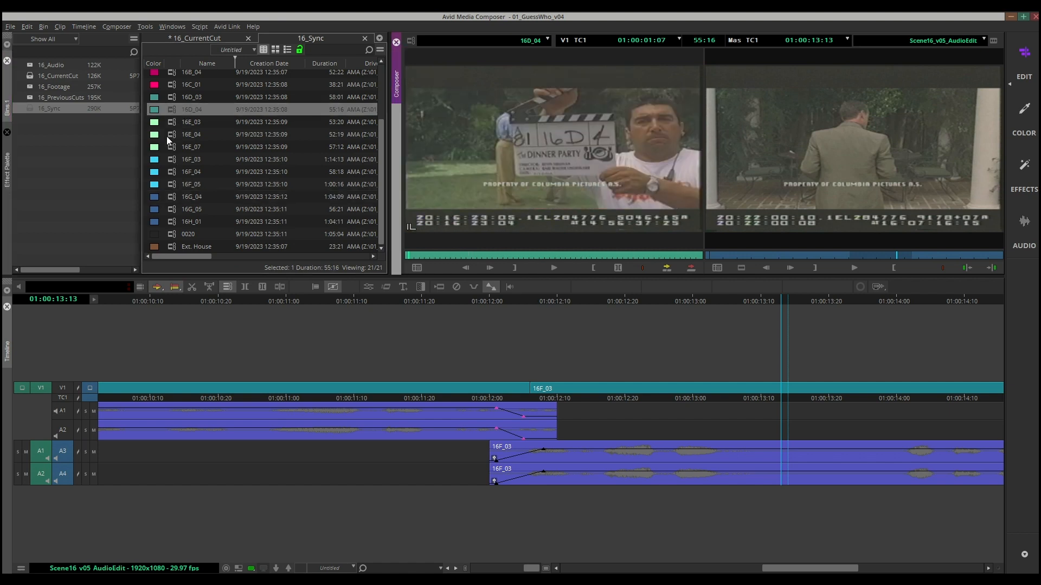
Step: Load 16E_03 into the source monitor, play around the section without dialogue and mark an In point at 01:00:40:18
{"action": "double_click", "coordinate": [171, 120]}
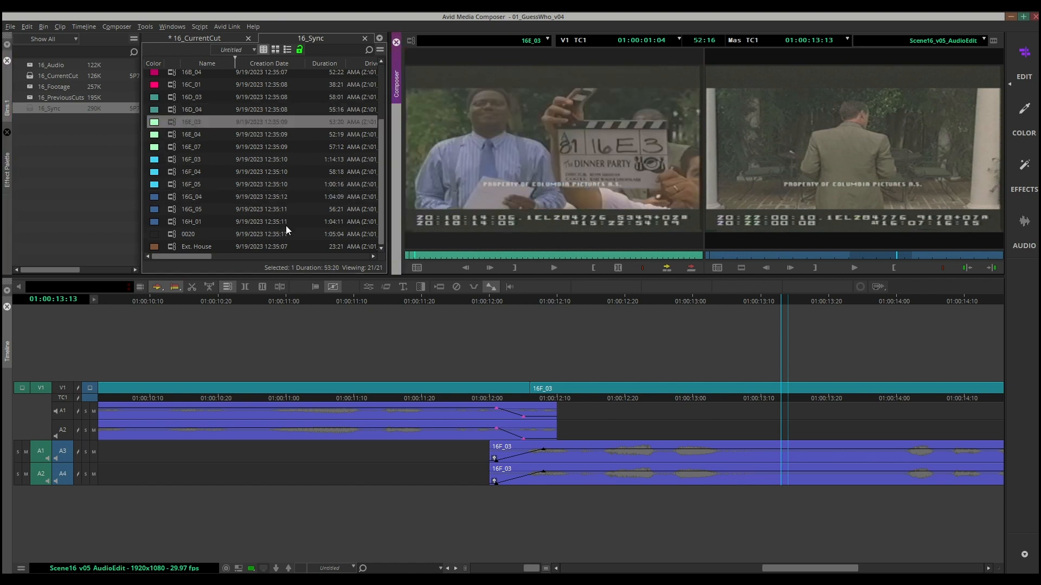
{"action": "left_click", "coordinate": [548, 254]}
{"action": "left_click_drag", "start_coordinate": [548, 252], "coordinate": [639, 262]}
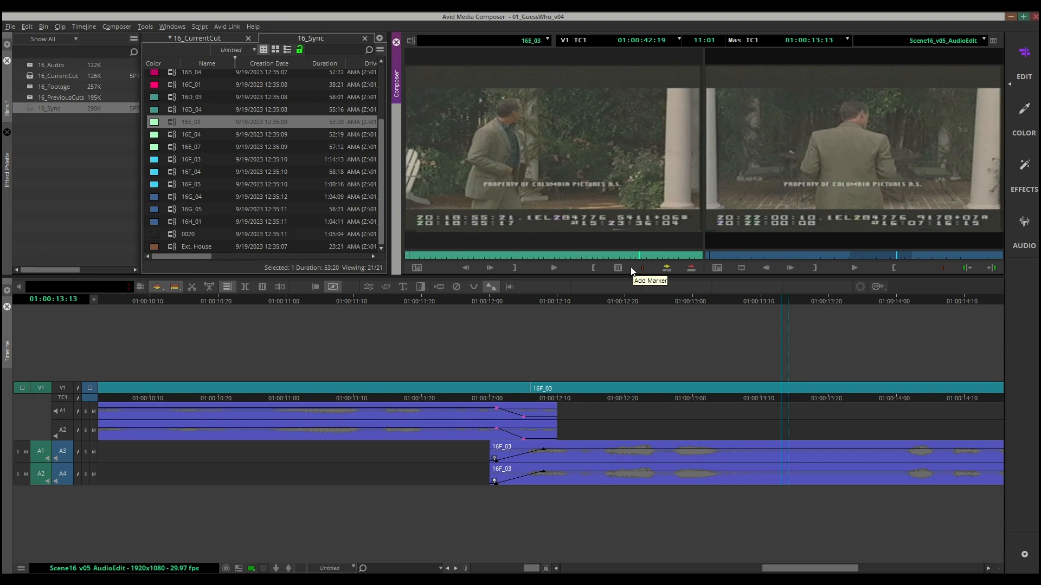
{"action": "key", "text": "space"}
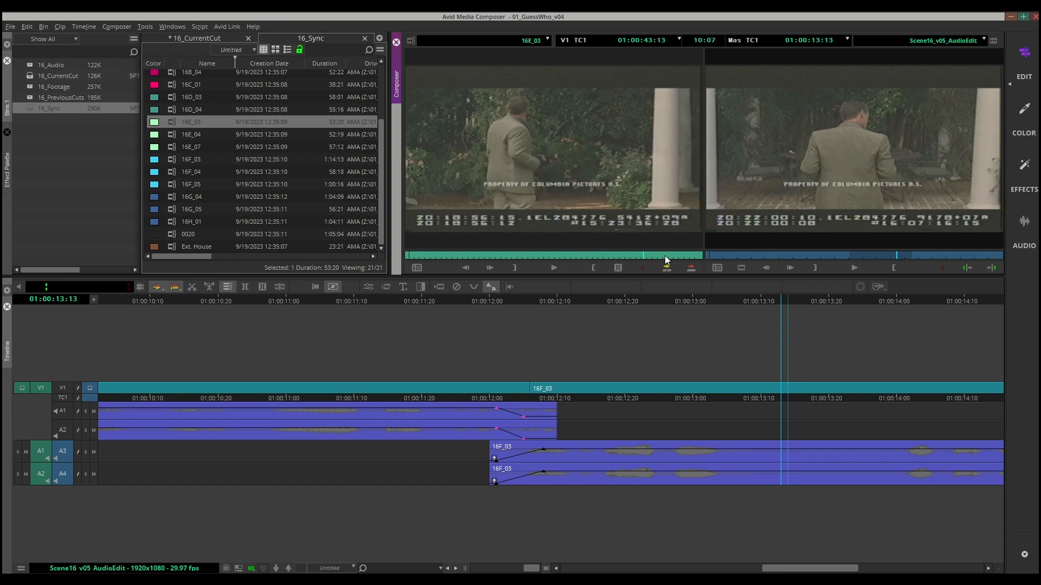
{"action": "key", "text": "j"}
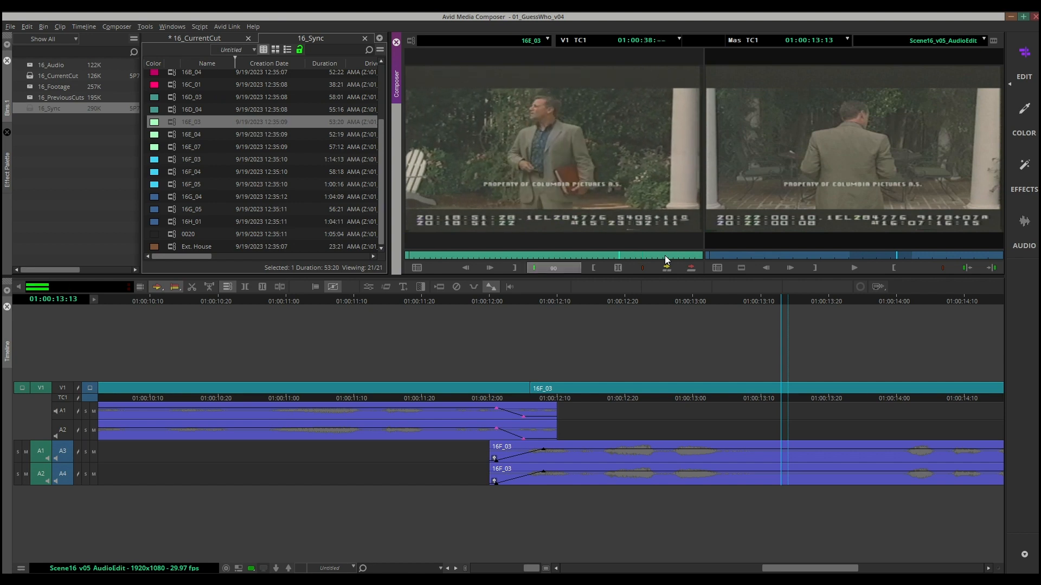
{"action": "key", "text": "j"}
{"action": "key", "text": "l"}
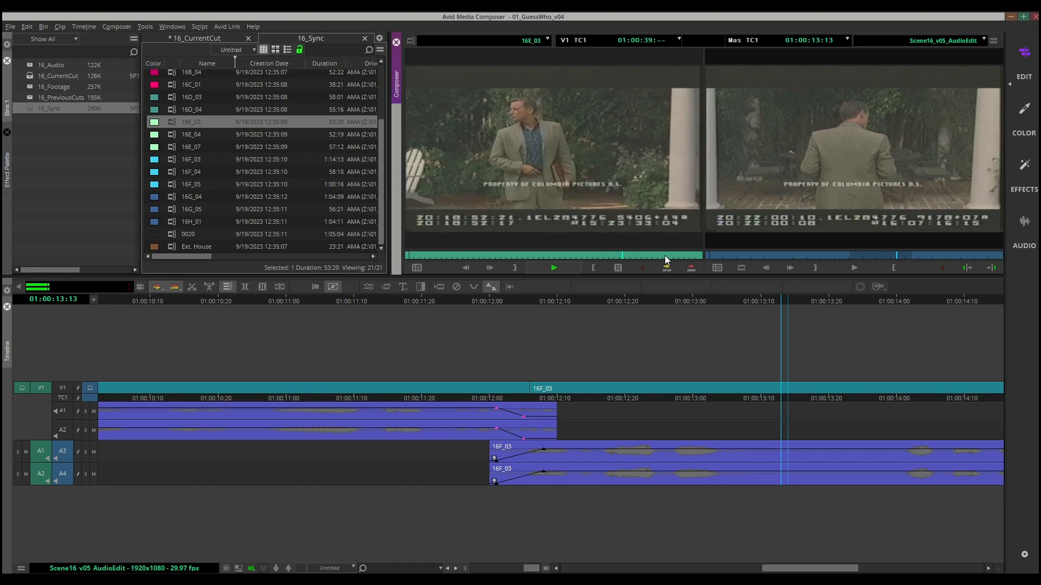
{"action": "key", "text": "k"}
{"action": "key", "text": "i"}
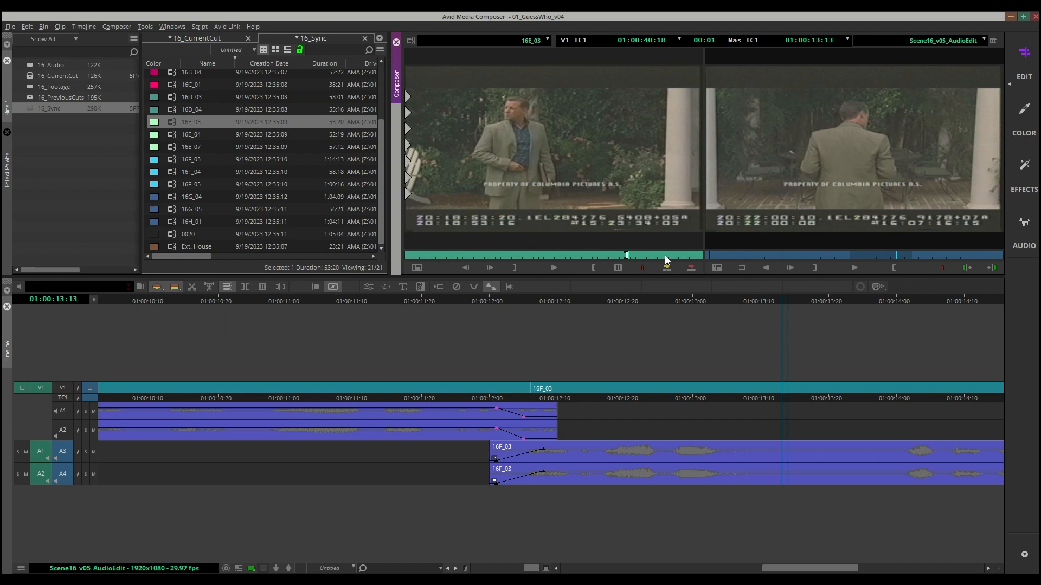
Step: Save the sequence bin and add audio tracks A5 and A6 to the sequence
{"action": "left_click", "coordinate": [468, 301]}
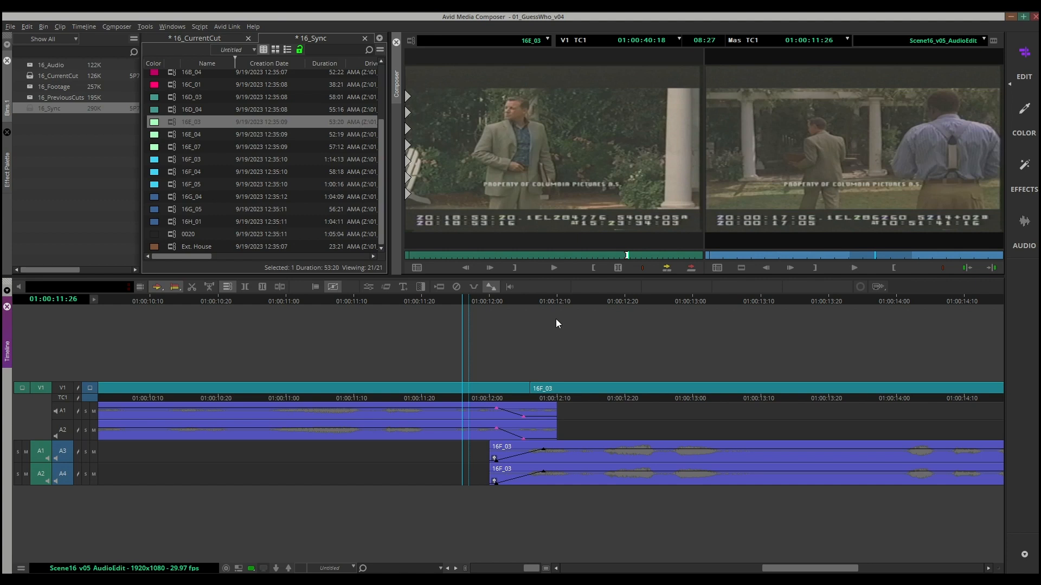
{"action": "key", "text": "ctrl+s"}
{"action": "key", "text": "ctrl+u"}
{"action": "key", "text": "ctrl+u"}
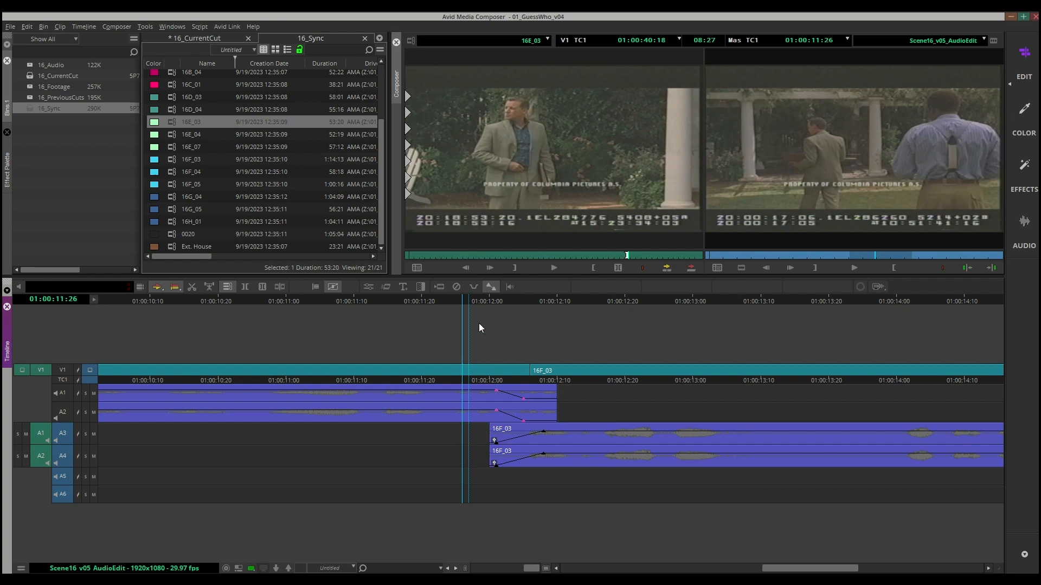
Step: Mark In at 01:00:11:28 and Out at 01:00:12:09 in the sequence, around the overlapping audio cut
{"action": "left_click_drag", "start_coordinate": [470, 297], "coordinate": [476, 299]}
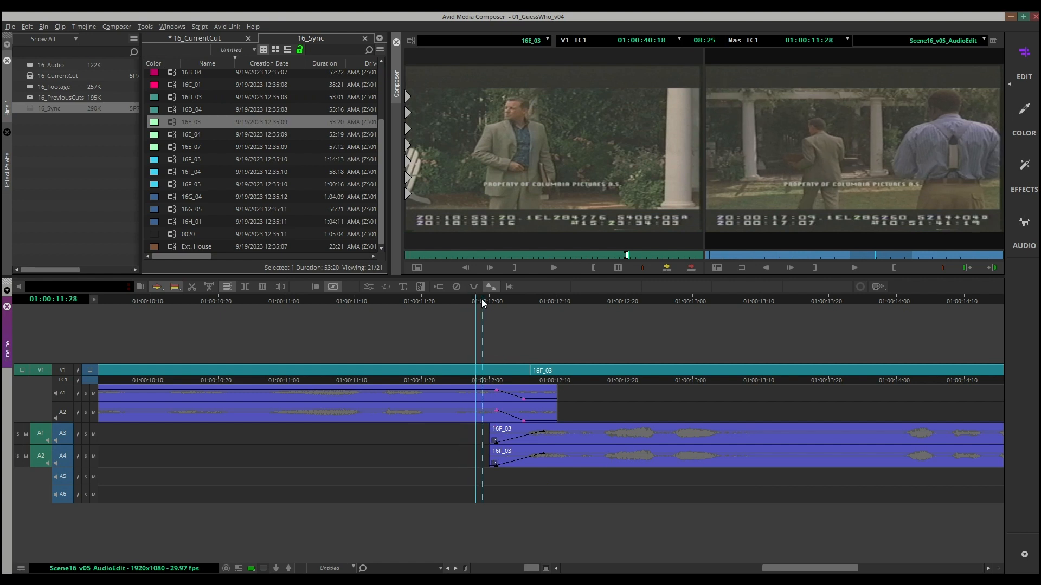
{"action": "key", "text": "i"}
{"action": "left_click_drag", "start_coordinate": [561, 298], "coordinate": [545, 297]}
{"action": "key", "text": "i"}
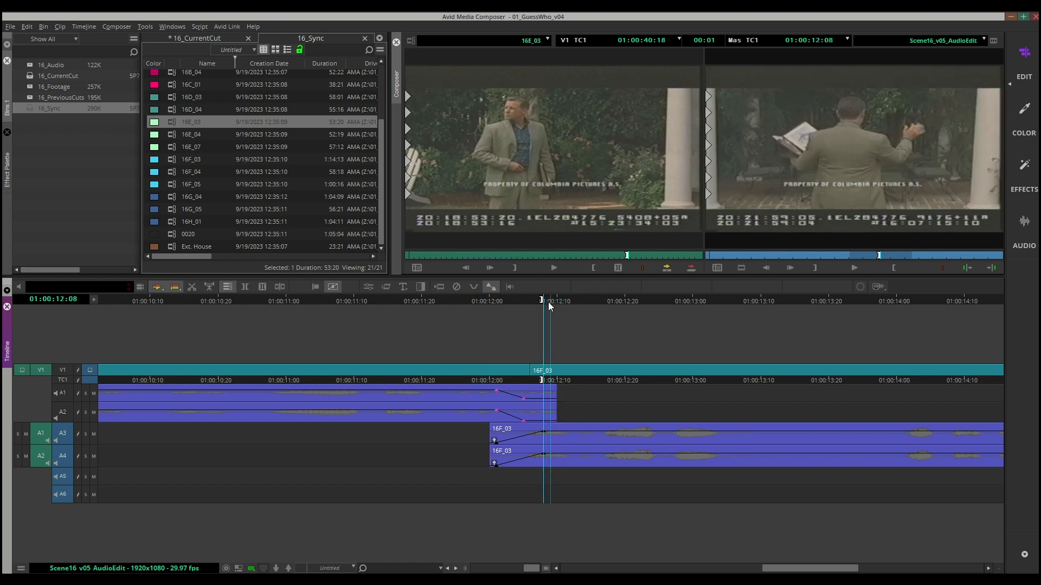
{"action": "left_click", "coordinate": [480, 298]}
{"action": "key", "text": "i"}
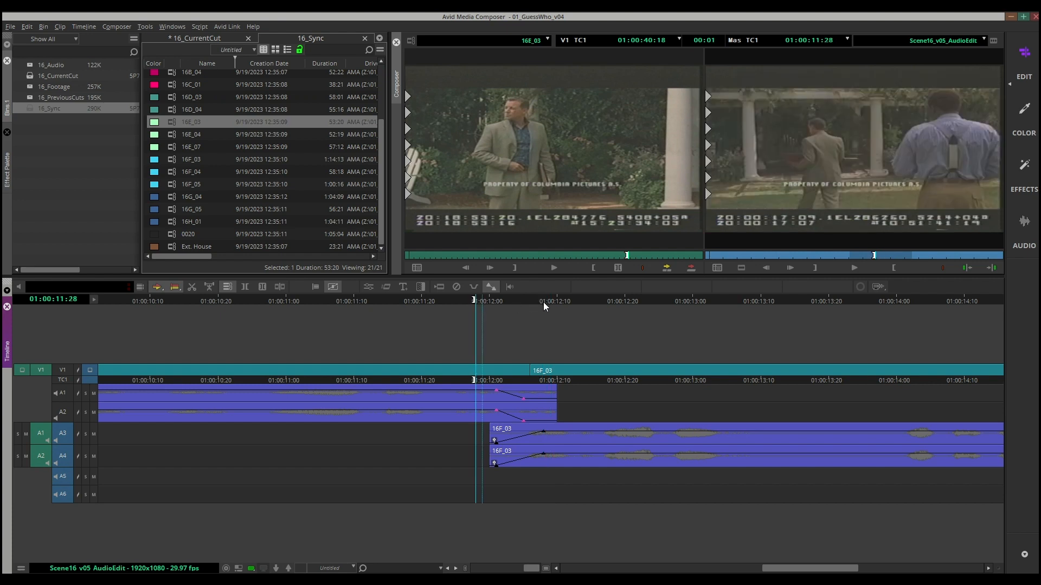
{"action": "left_click", "coordinate": [551, 300]}
{"action": "key", "text": "o"}
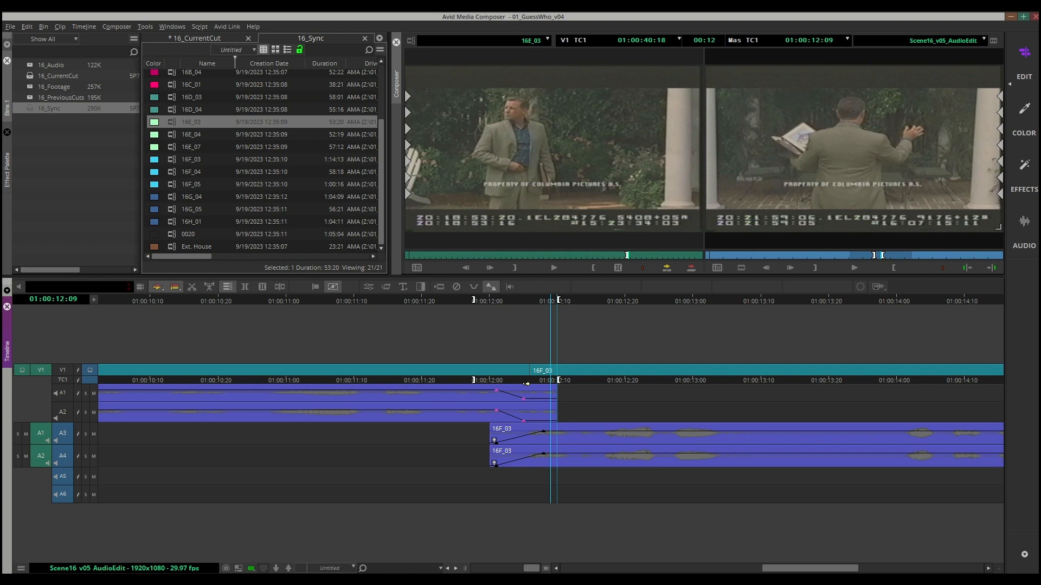
Step: Patch the 16E_03 source audio to A5 and A6 only and overwrite it into the marked range
{"action": "key", "text": "b"}
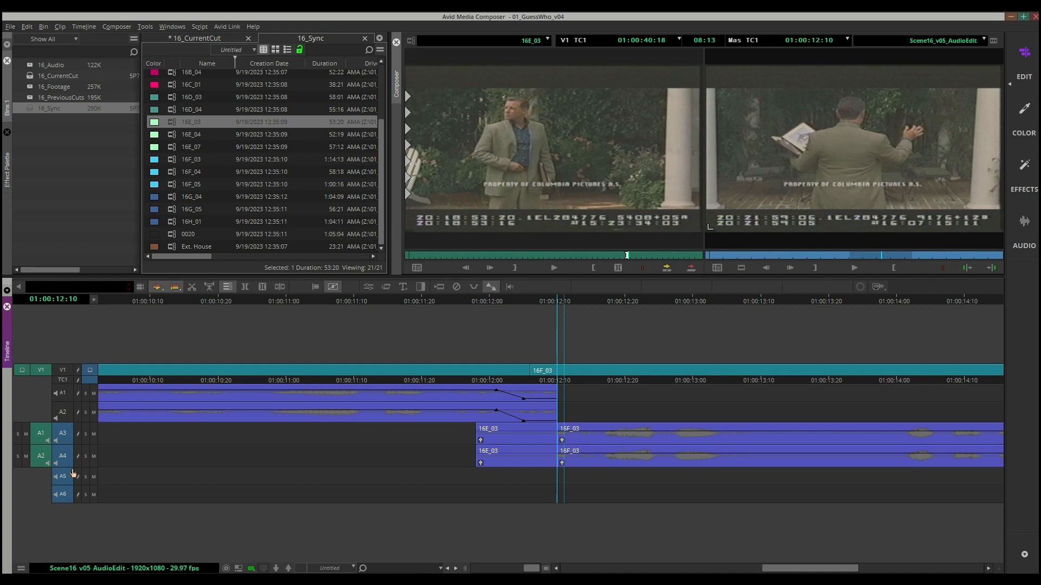
{"action": "key", "text": "ctrl+z"}
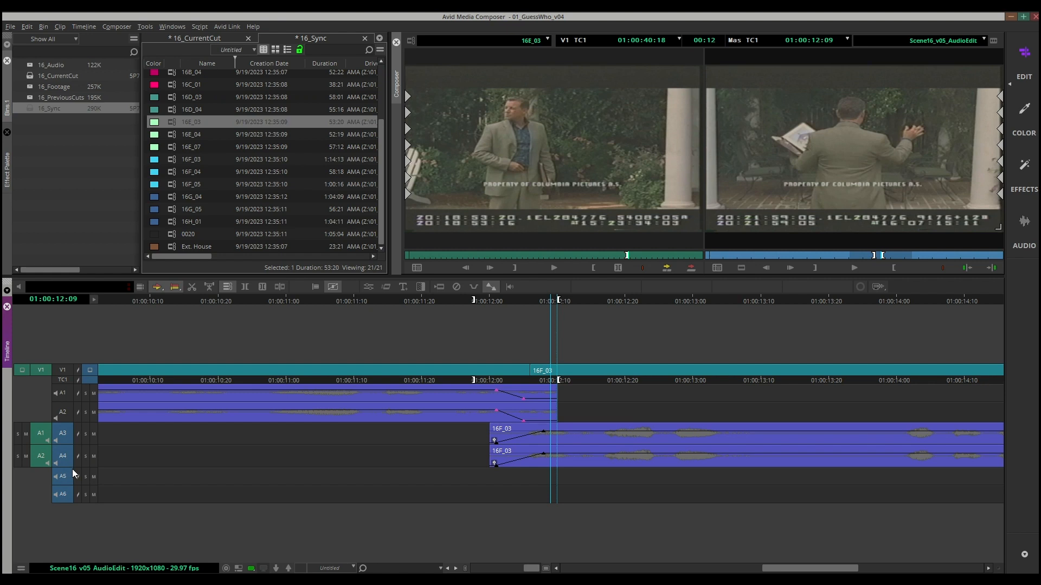
{"action": "key", "text": "minus"}
{"action": "key", "text": "equal"}
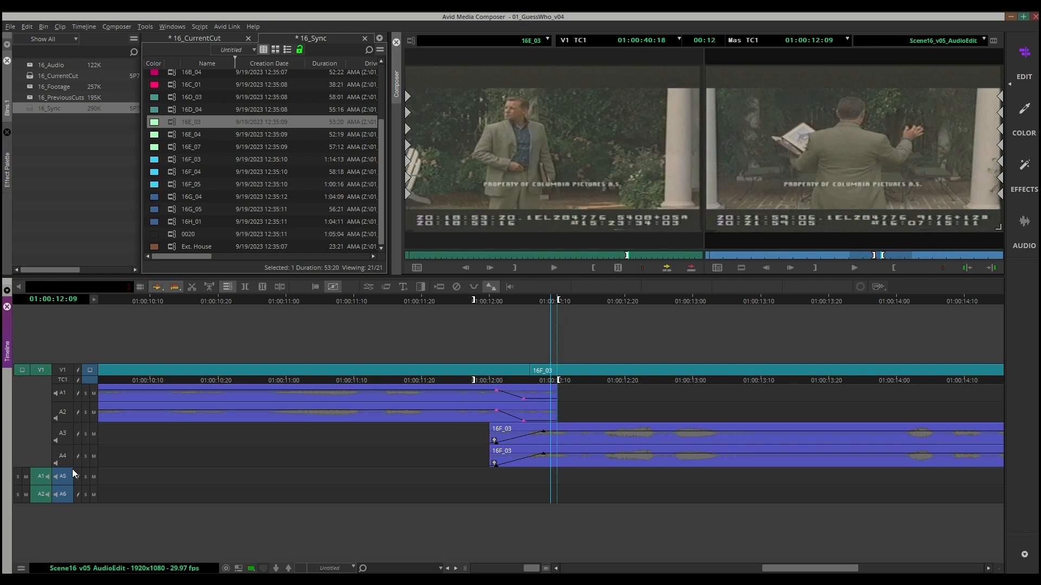
{"action": "key", "text": "b"}
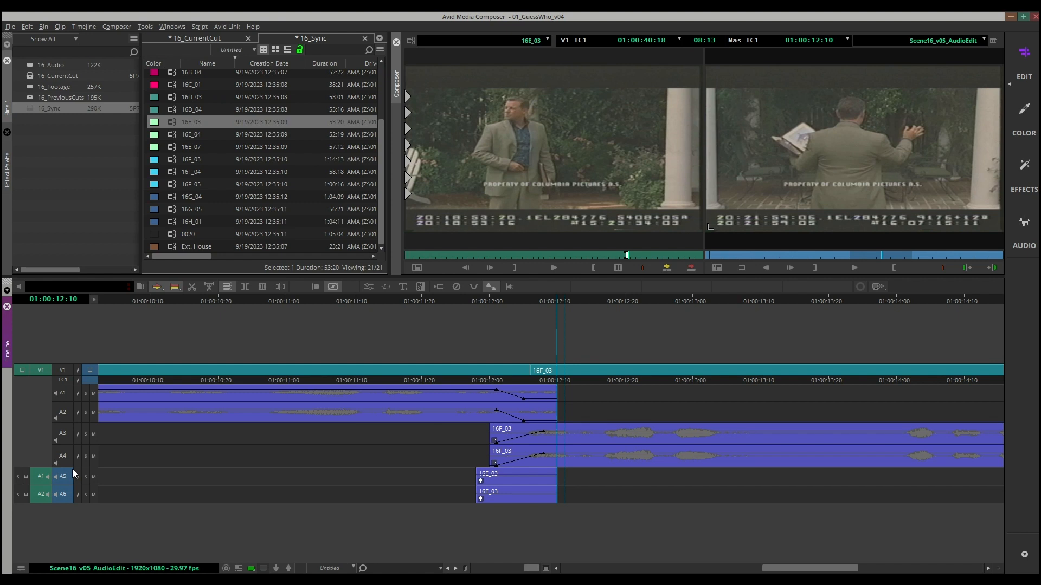
Step: Open Quick Transition at the head of the 16E_03 audio on A5 and A6 and set a 6-frame dissolve starting 3 frames before the cut
{"action": "key", "text": "u"}
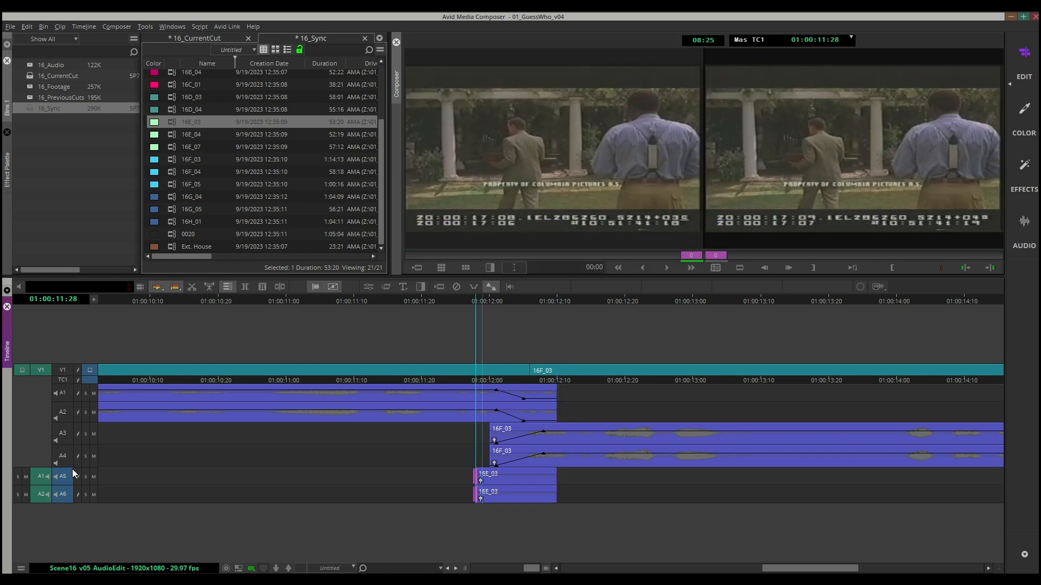
{"action": "key", "text": "u"}
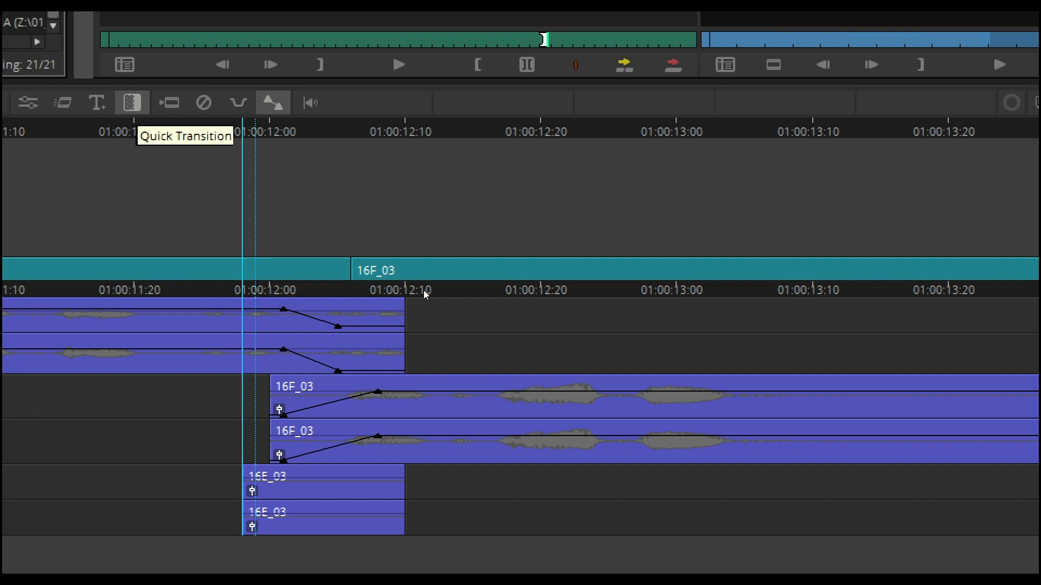
{"action": "key", "text": "backslash"}
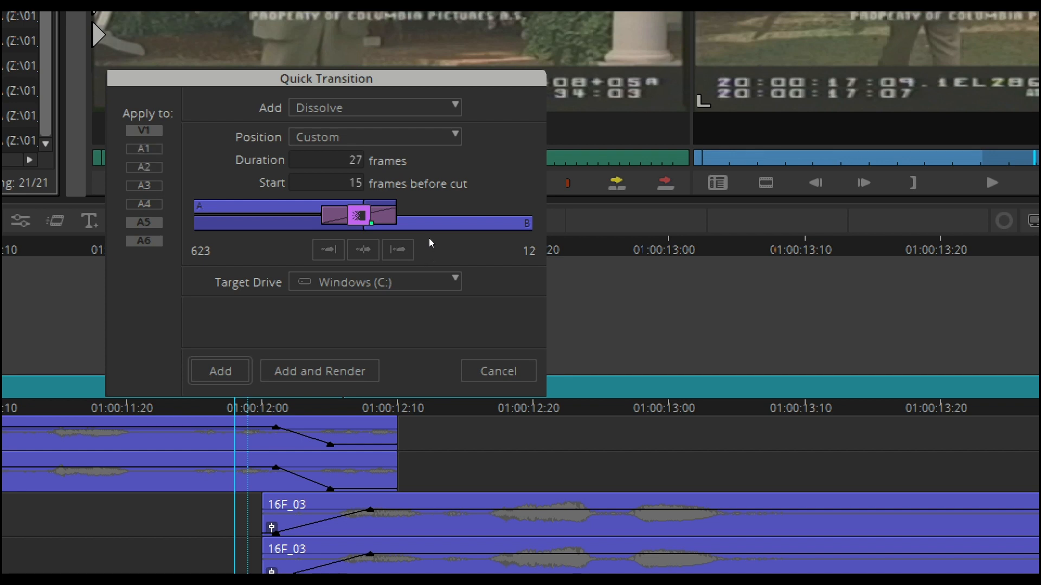
{"action": "key", "text": "Tab"}
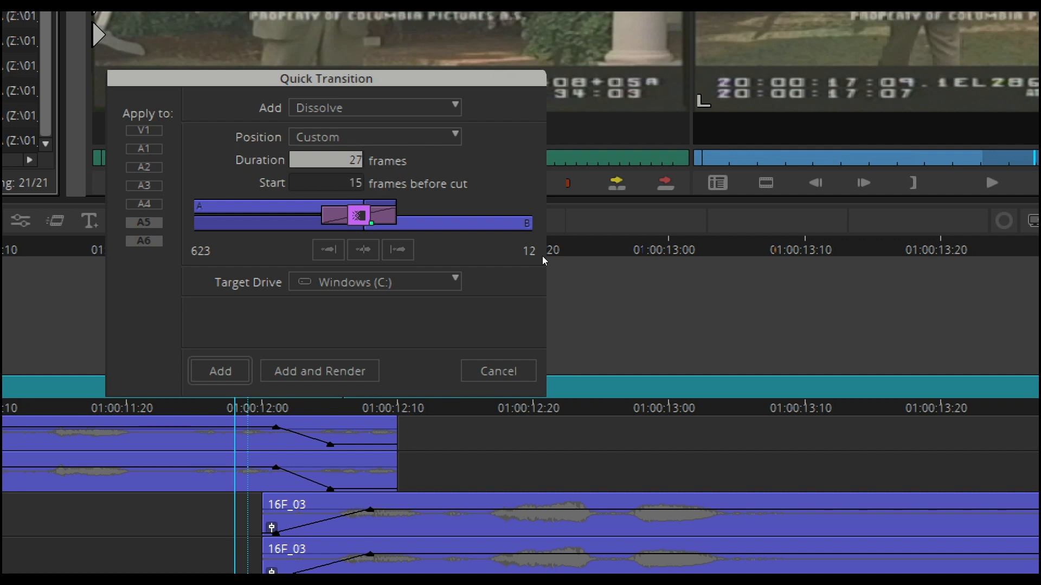
{"action": "type", "text": "6"}
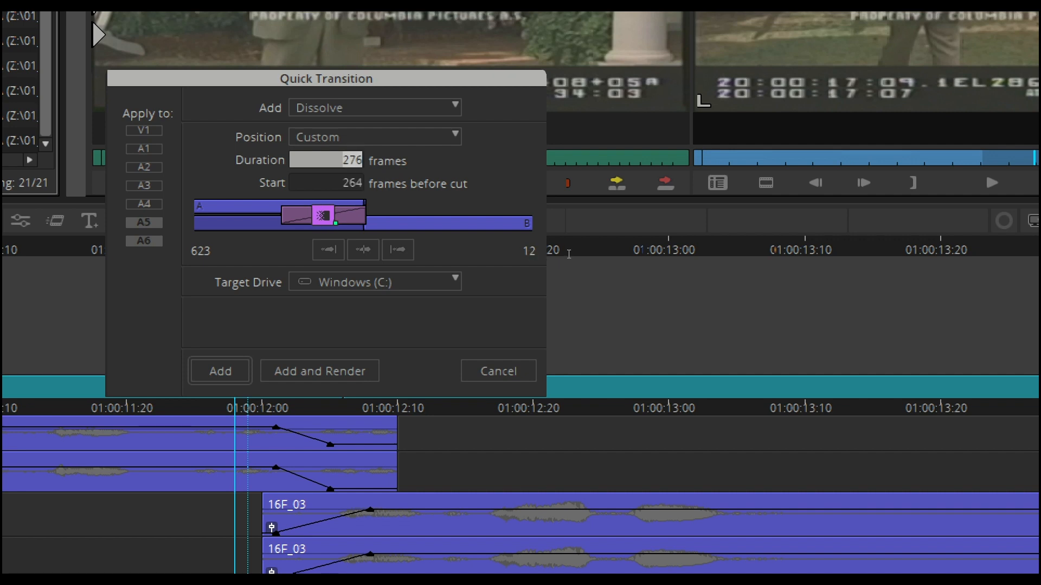
{"action": "type", "text": "6"}
{"action": "key", "text": "Tab"}
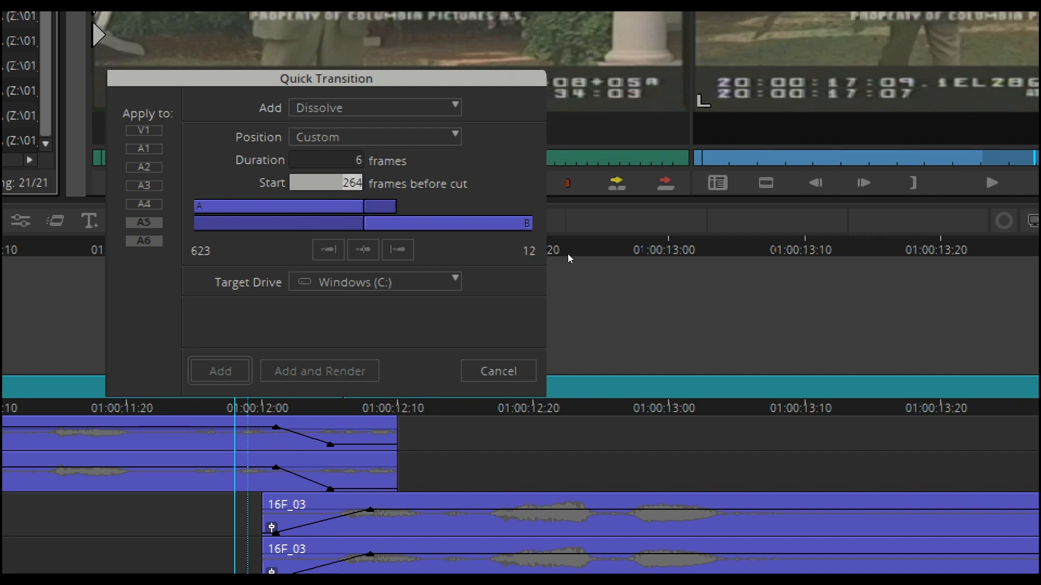
{"action": "type", "text": "3"}
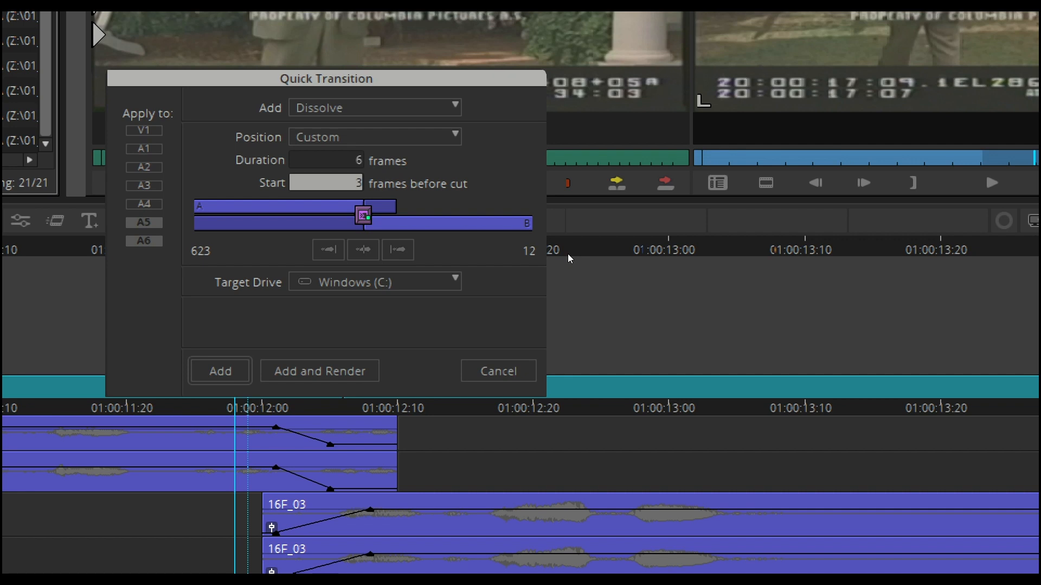
Step: Set the head dissolve to 6 frames starting 0 frames before the cut, target the Media_1 (M:) drive, and add it to A5 and A6
{"action": "type", "text": "0"}
{"action": "key", "text": "BackSpace"}
{"action": "key", "text": "BackSpace"}
{"action": "type", "text": "0"}
{"action": "key", "text": "shift+Tab"}
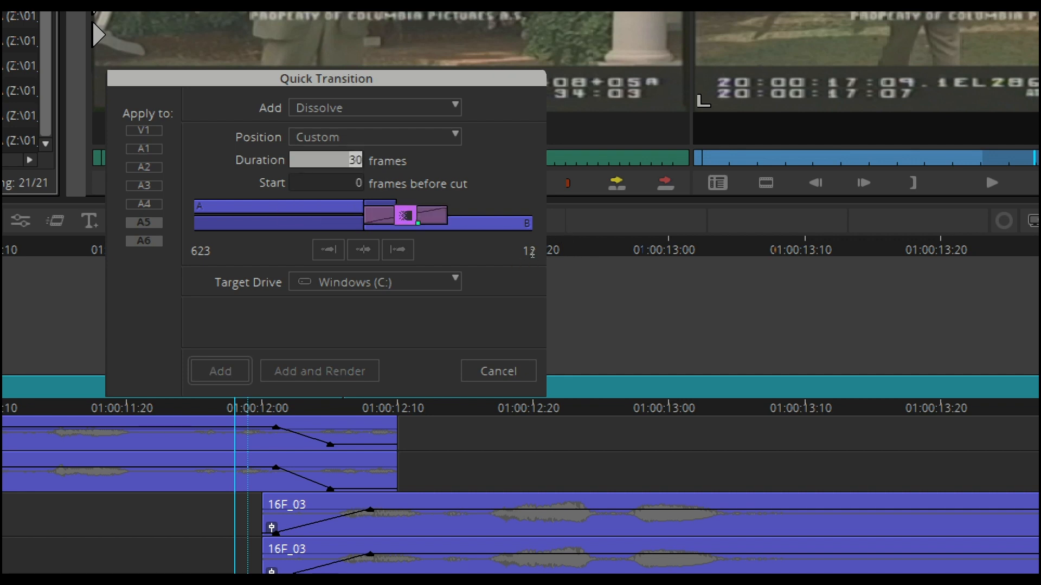
{"action": "type", "text": "6"}
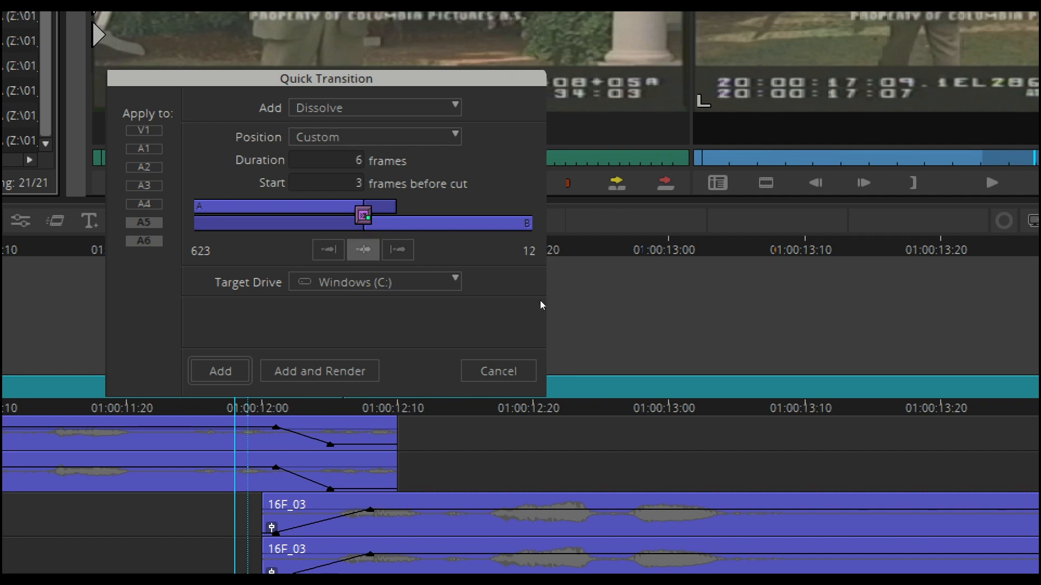
{"action": "key", "text": "Right"}
{"action": "key", "text": "Right"}
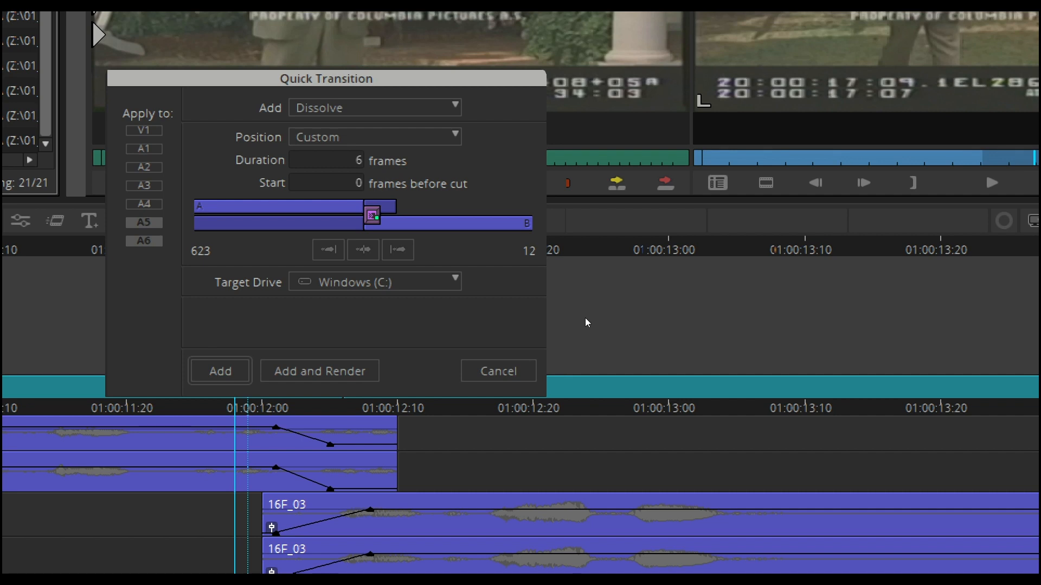
{"action": "left_click", "coordinate": [375, 281]}
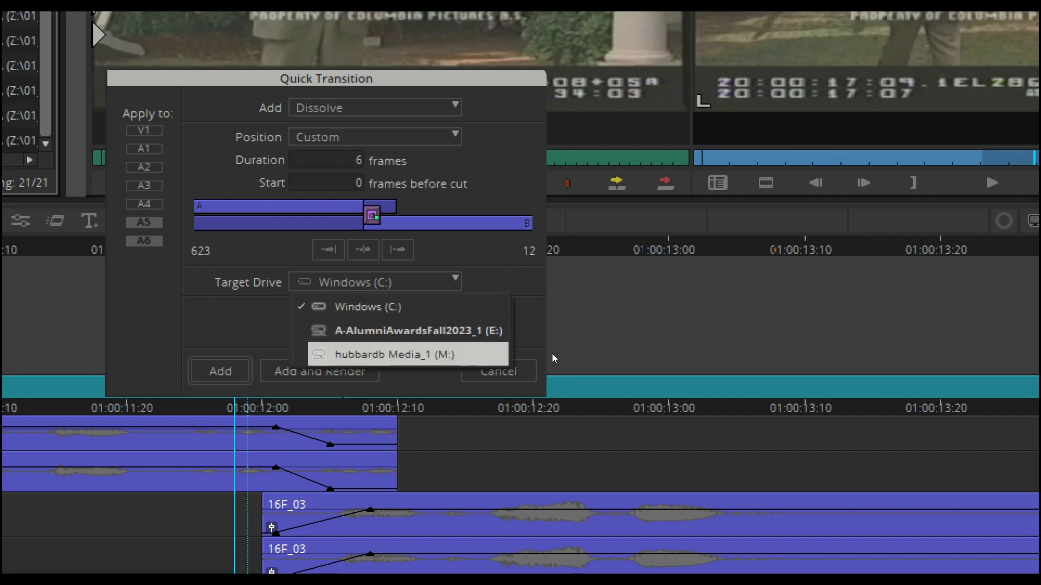
{"action": "left_click", "coordinate": [395, 354]}
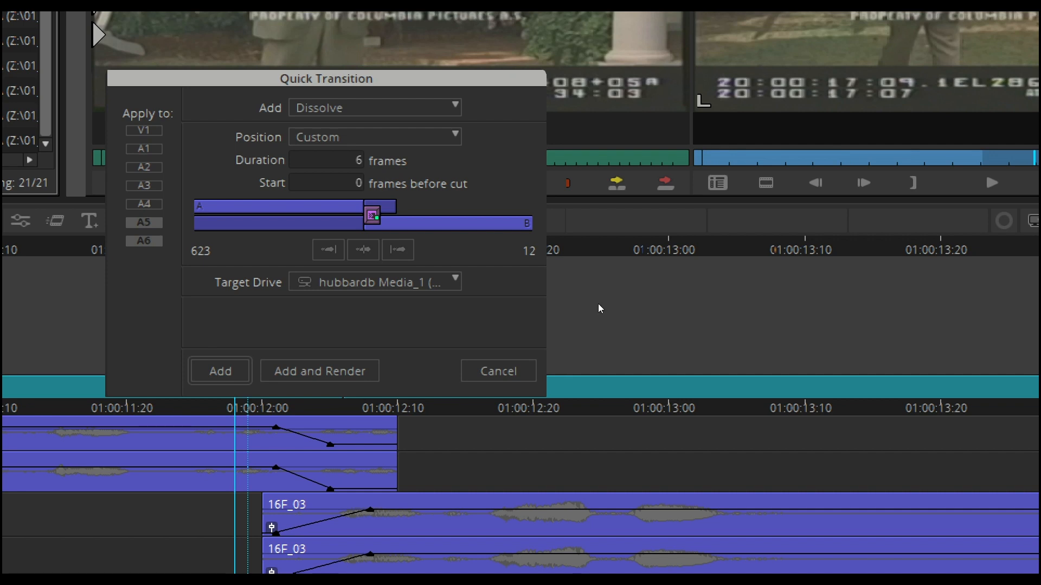
{"action": "key", "text": "alt+Return"}
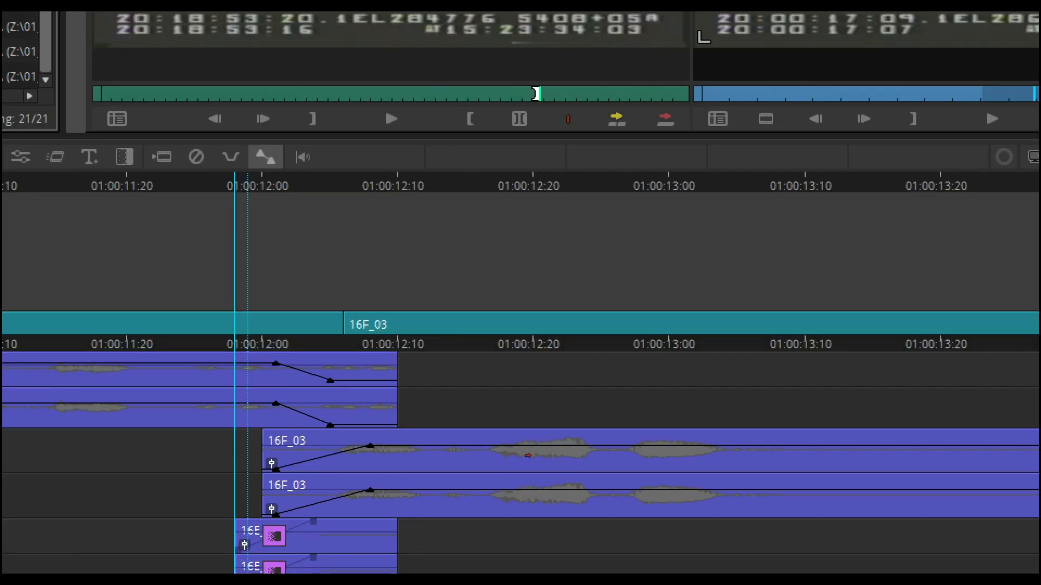
Step: Add a 6-frame dissolve starting 6 frames before the tail cut of the 16E_03 audio on A5 and A6, targeting the Media_1 (M:) drive
{"action": "key", "text": "space"}
{"action": "key", "text": "space"}
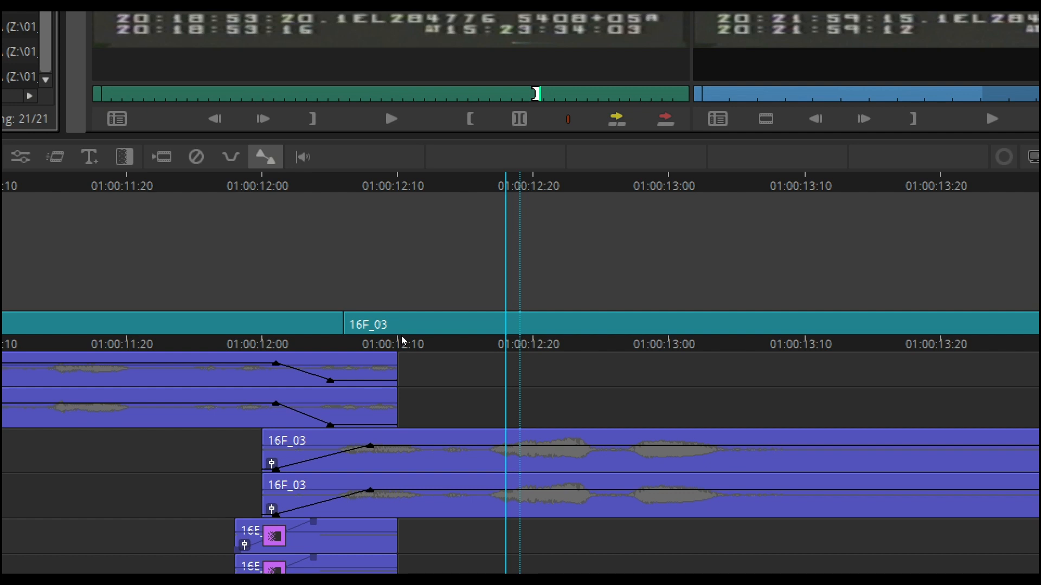
{"action": "key", "text": "Left"}
{"action": "key", "text": "Left"}
{"action": "key", "text": "Left"}
{"action": "key", "text": "Left"}
{"action": "key", "text": "Left"}
{"action": "key", "text": "Left"}
{"action": "key", "text": "Left"}
{"action": "key", "text": "Left"}
{"action": "key", "text": "Left"}
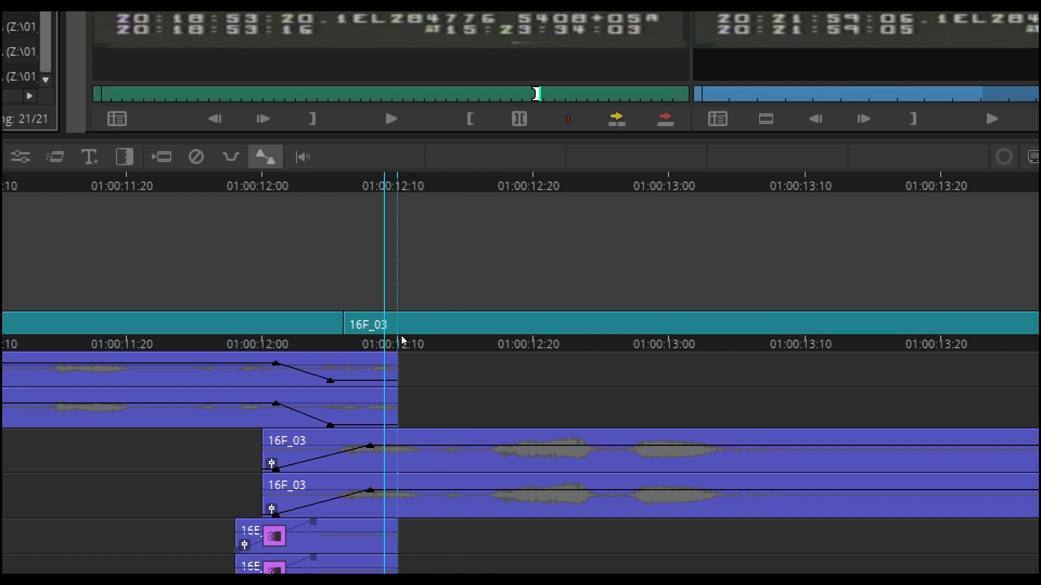
{"action": "key", "text": "backslash"}
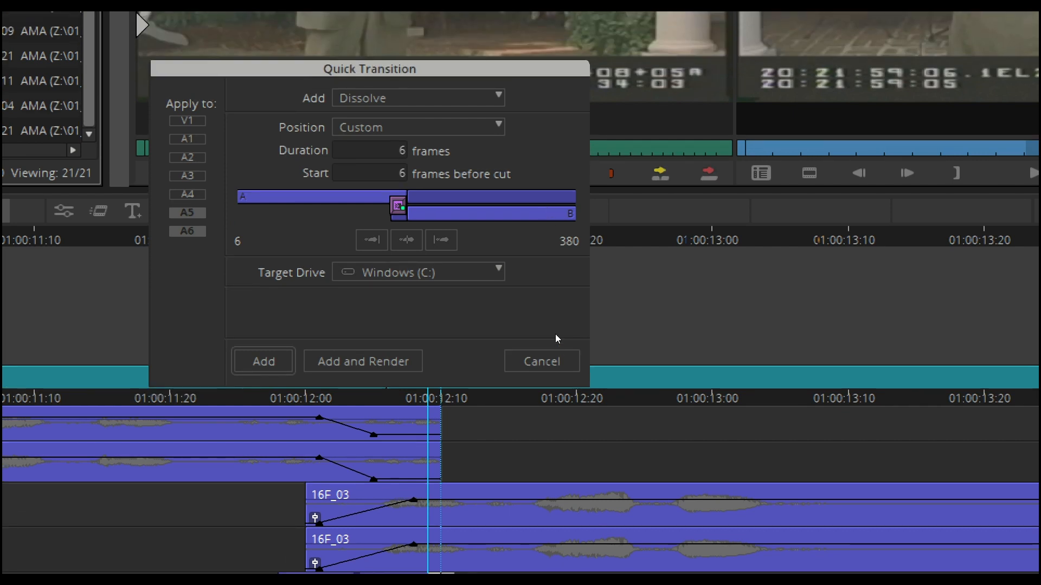
{"action": "left_click", "coordinate": [496, 273]}
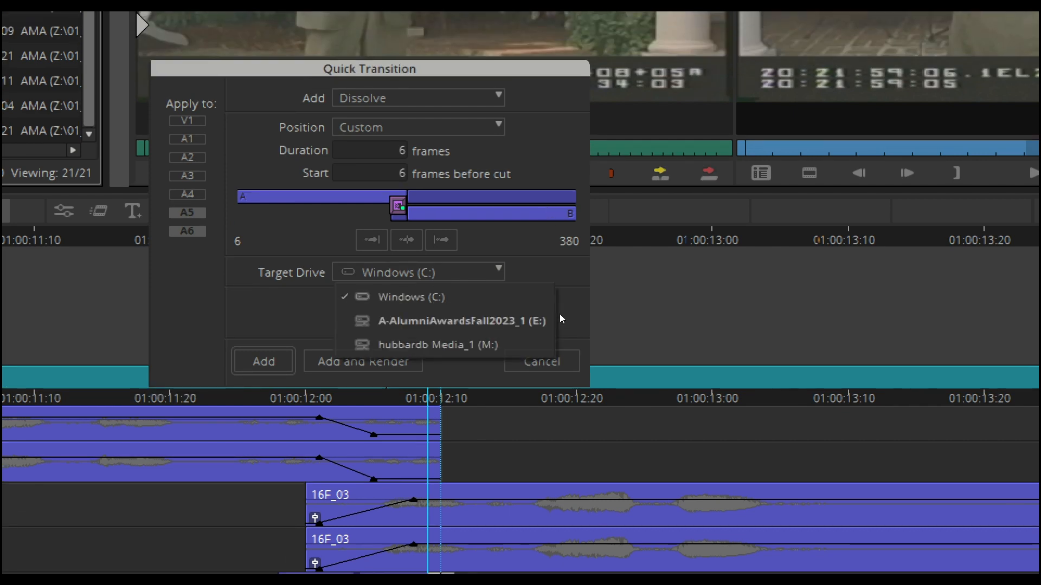
{"action": "left_click", "coordinate": [544, 350]}
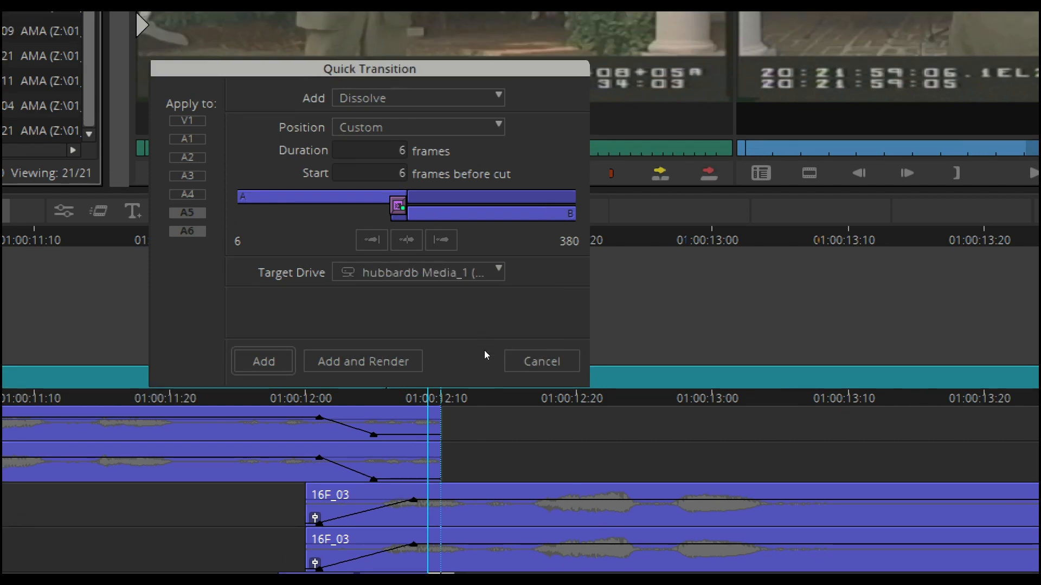
{"action": "key", "text": "Return"}
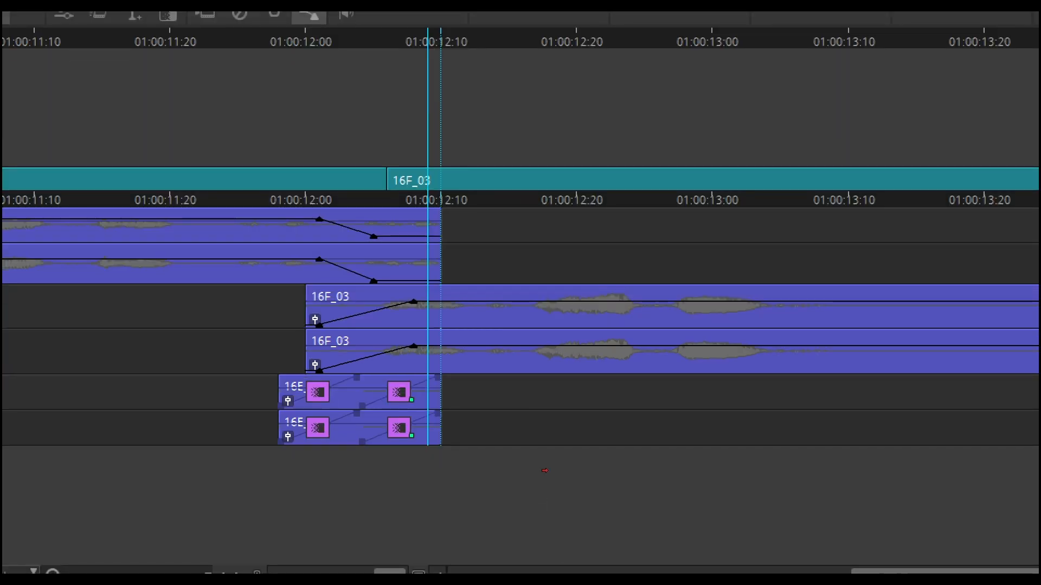
Step: Mark In at 01:00:12:02 and Out at 01:00:12:14 around the tail dissolve on A5 and A6
{"action": "key", "text": "j"}
{"action": "key", "text": "o"}
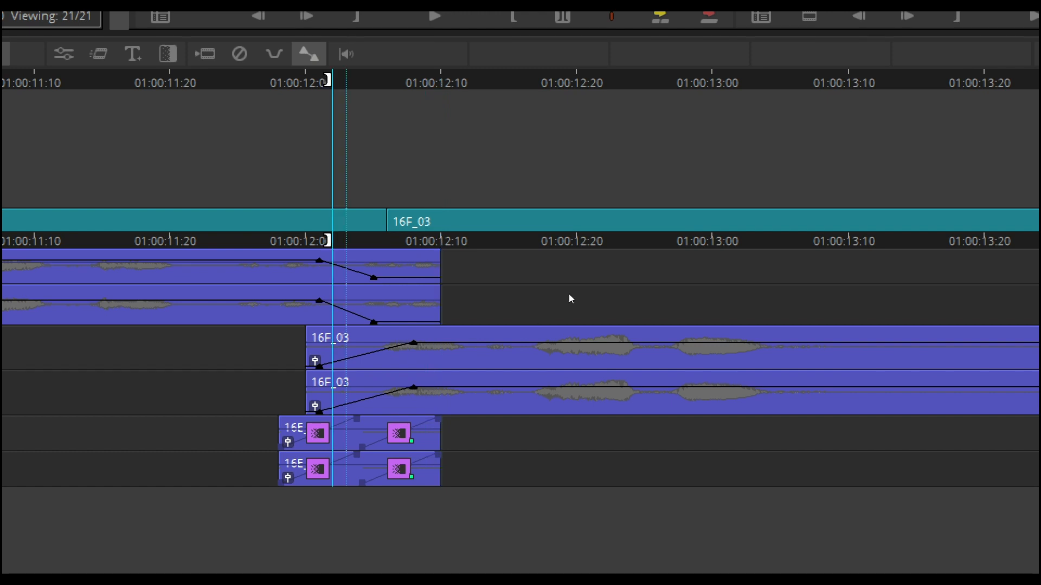
{"action": "key", "text": "l"}
{"action": "key", "text": "o"}
Step: Render the effects between In and Out to the Media_1 (M:) drive with Application processing
{"action": "right_click", "coordinate": [560, 318]}
{"action": "key", "text": "Right"}
{"action": "key", "text": "Down"}
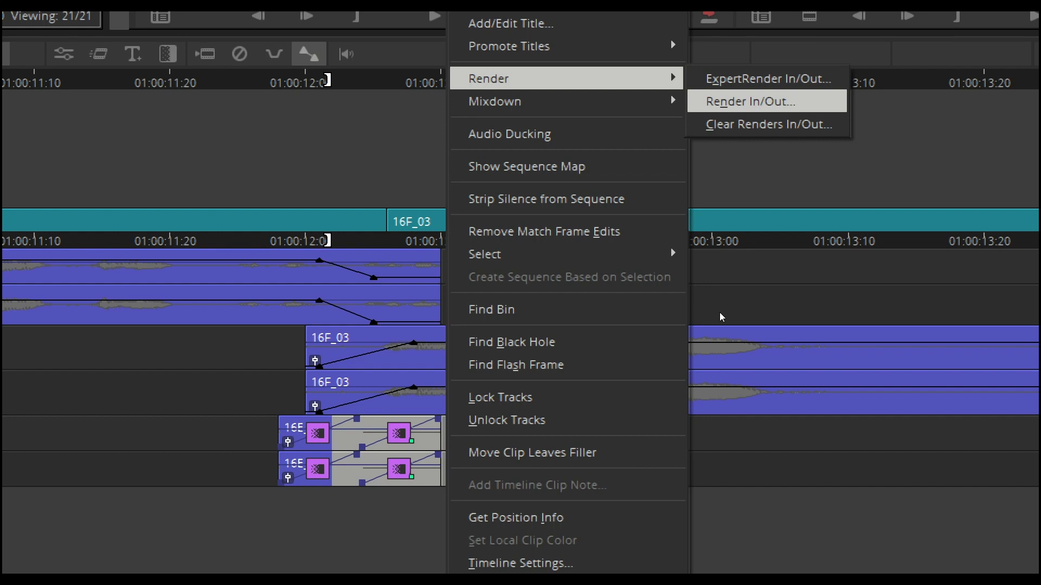
{"action": "key", "text": "Return"}
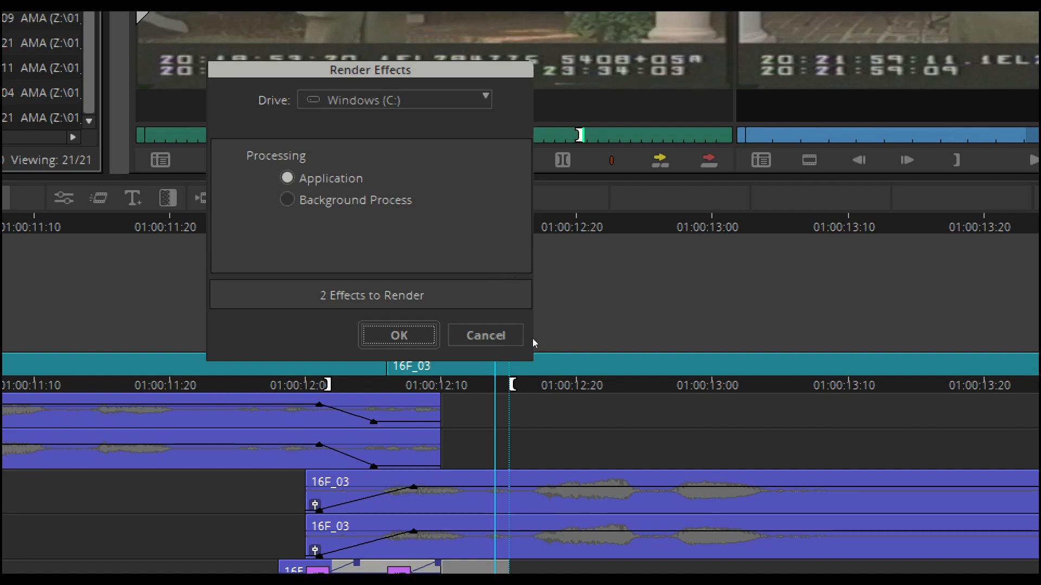
{"action": "key", "text": "alt+Down"}
{"action": "key", "text": "Down"}
{"action": "key", "text": "Down"}
{"action": "key", "text": "Return"}
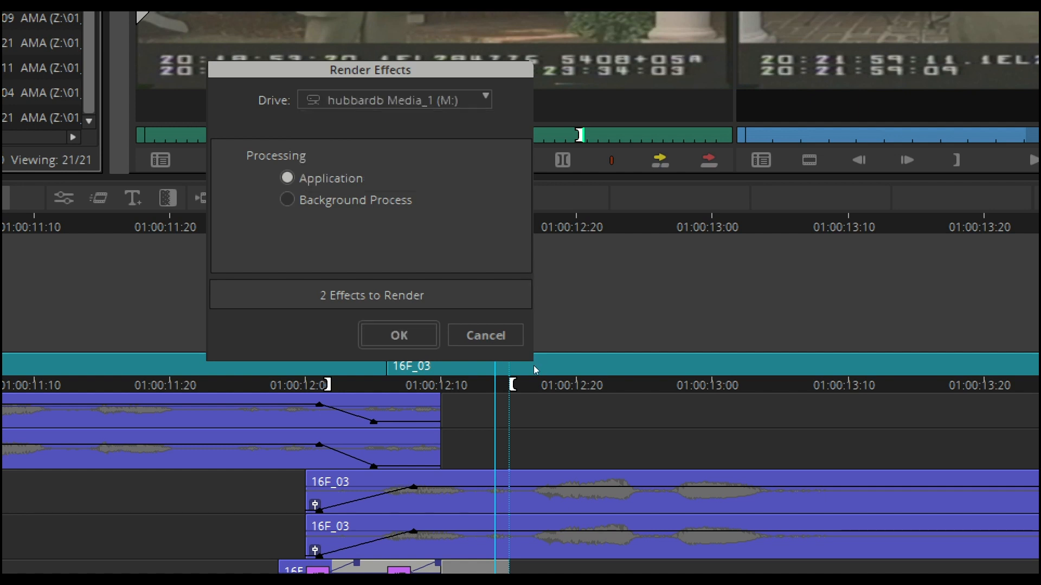
{"action": "key", "text": "Return"}
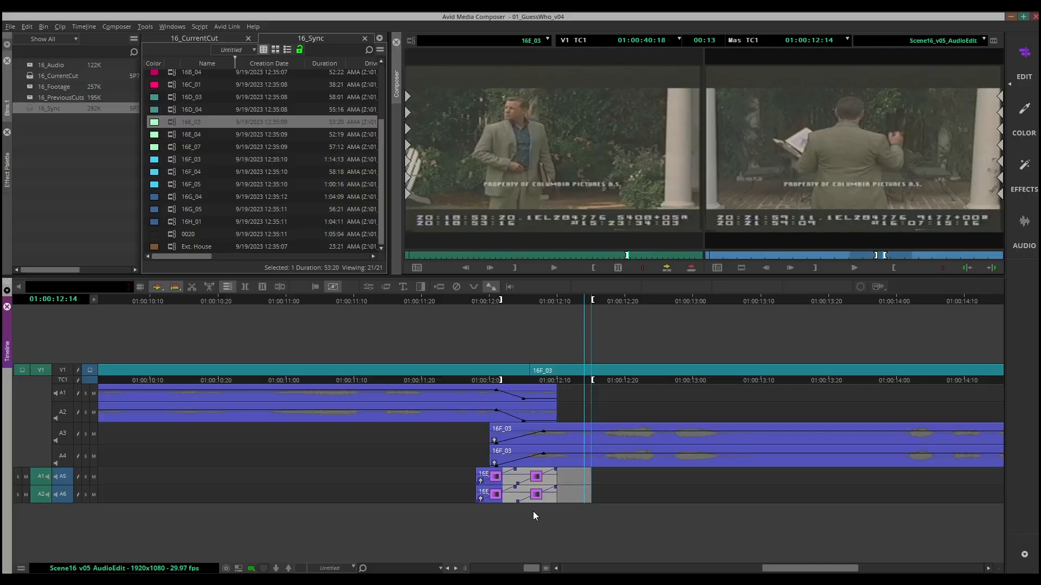
Step: Switch to the Audio workspace and expand the timeline's track control panel
{"action": "left_click", "coordinate": [1024, 222]}
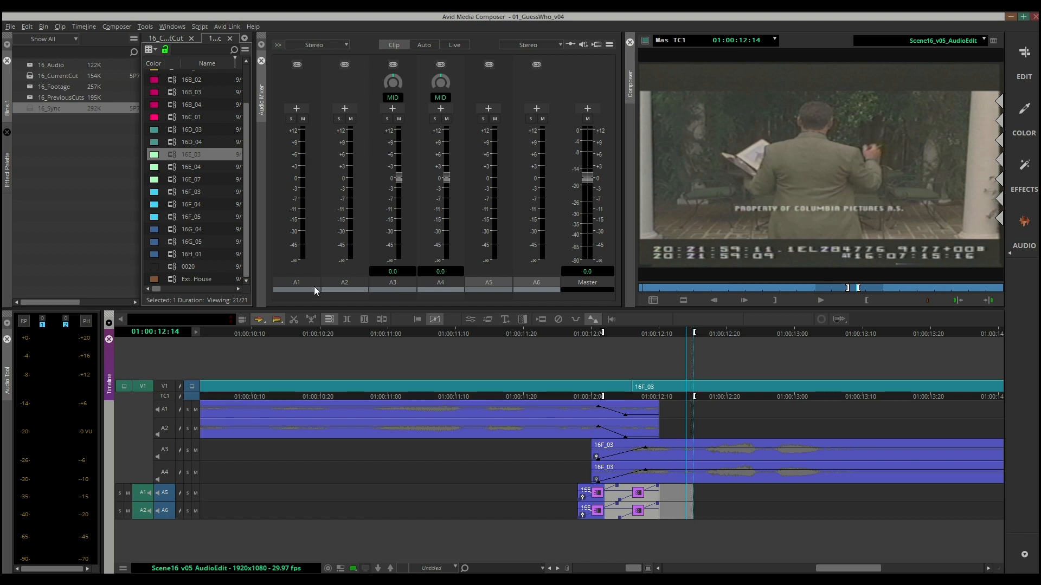
{"action": "left_click", "coordinate": [586, 286]}
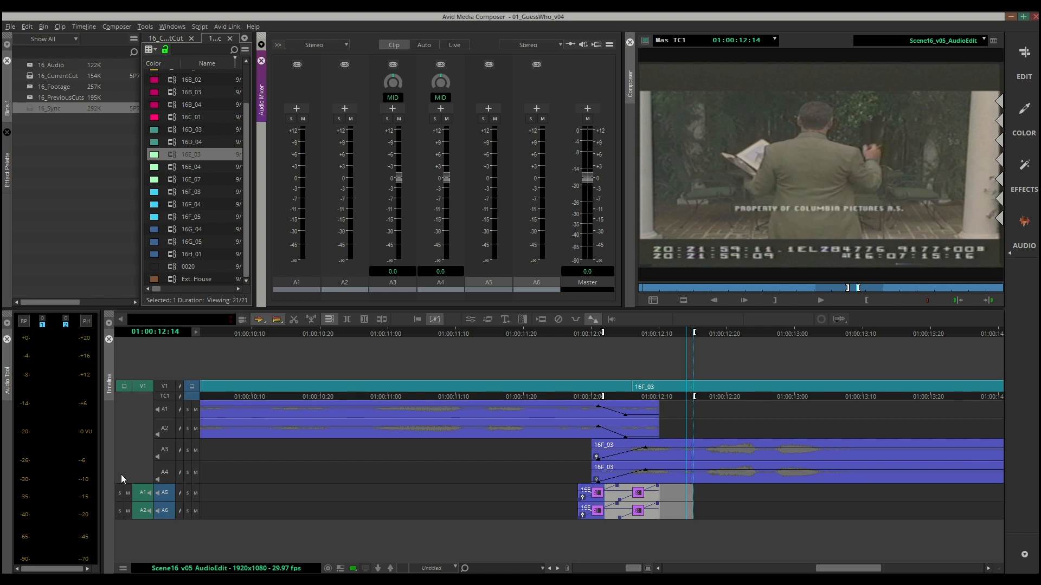
{"action": "left_click", "coordinate": [196, 331]}
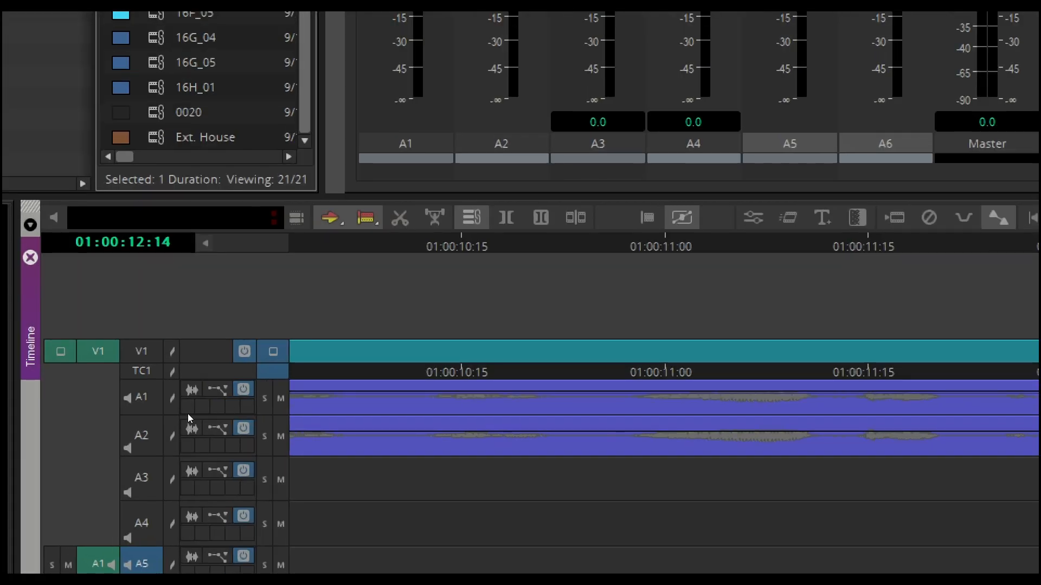
Step: Insert the mono EQ3 7-Band effect in slot a of audio track A1
{"action": "left_click", "coordinate": [187, 413]}
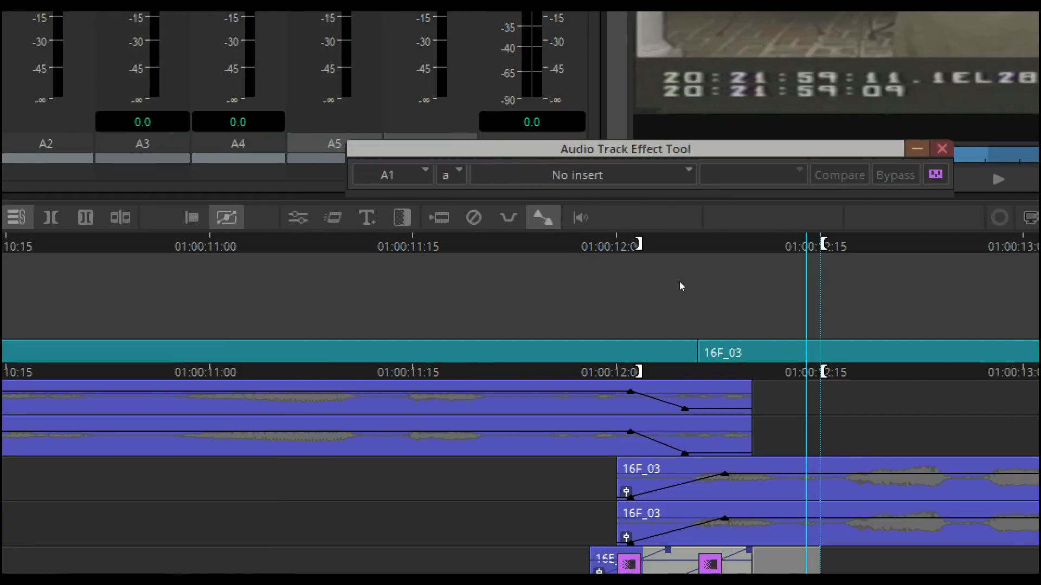
{"action": "left_click_drag", "start_coordinate": [1027, 149], "coordinate": [710, 287]}
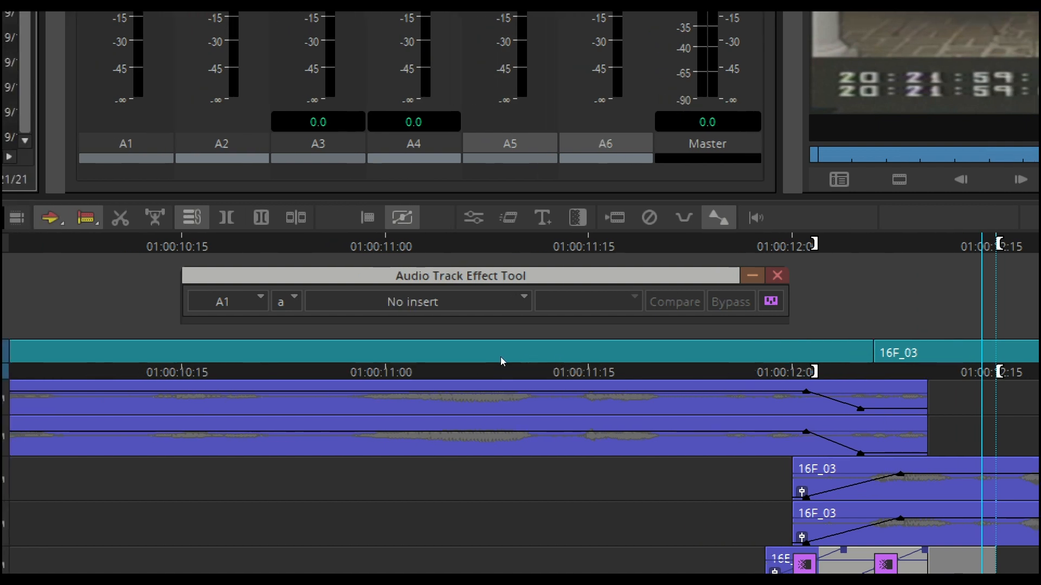
{"action": "left_click", "coordinate": [427, 301]}
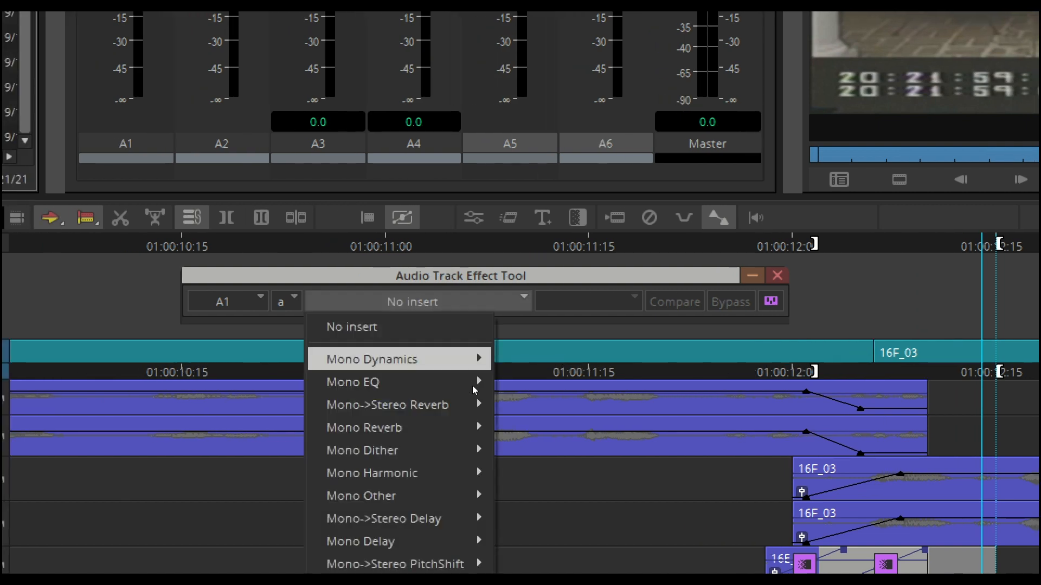
{"action": "mouse_move", "coordinate": [471, 382]}
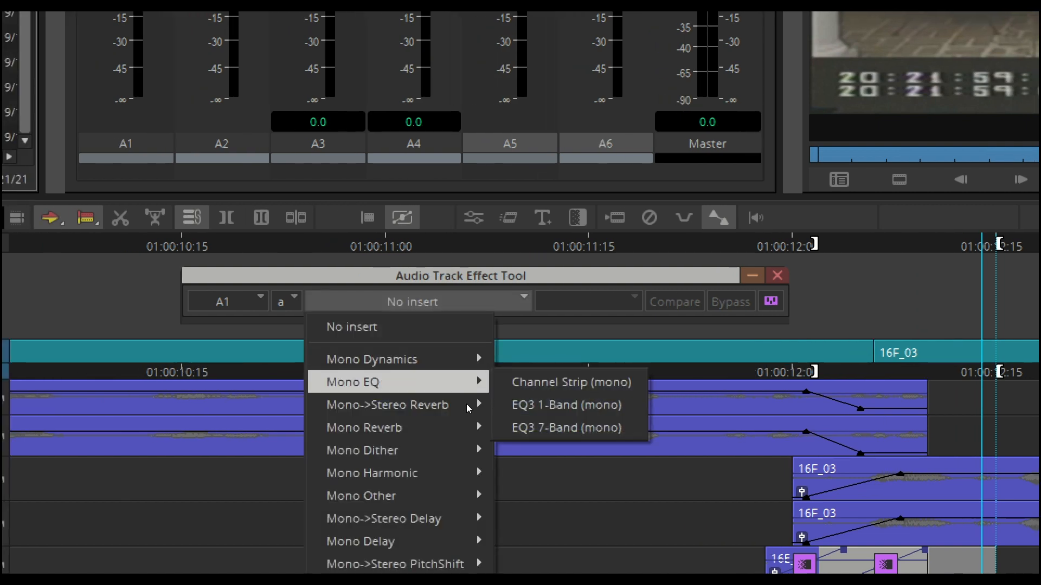
{"action": "left_click", "coordinate": [518, 429]}
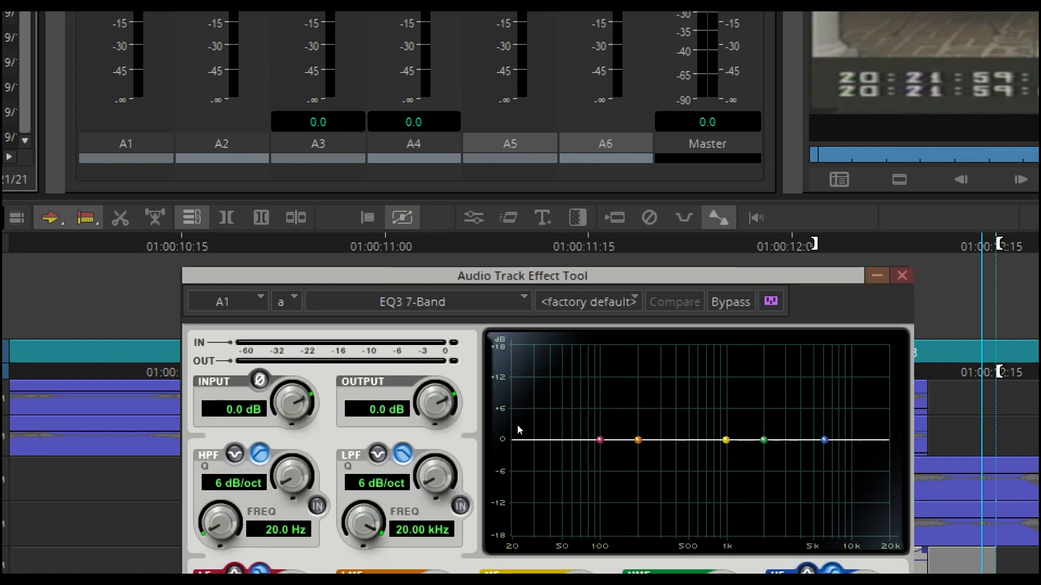
Step: Load the Special Effects preset Inside The Club - 7 Band into the A1 equalizer
{"action": "left_click", "coordinate": [589, 302]}
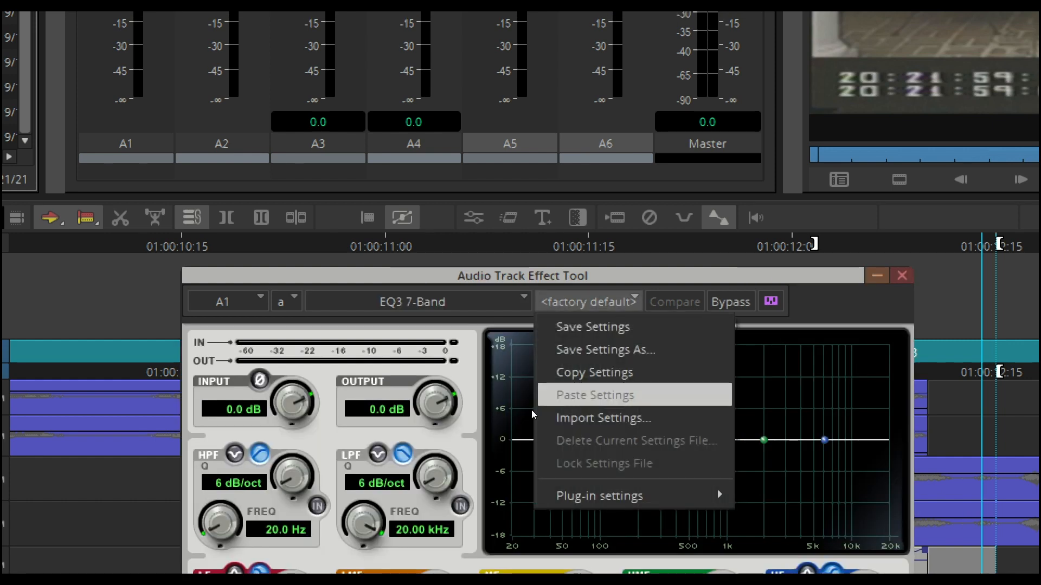
{"action": "mouse_move", "coordinate": [599, 496]}
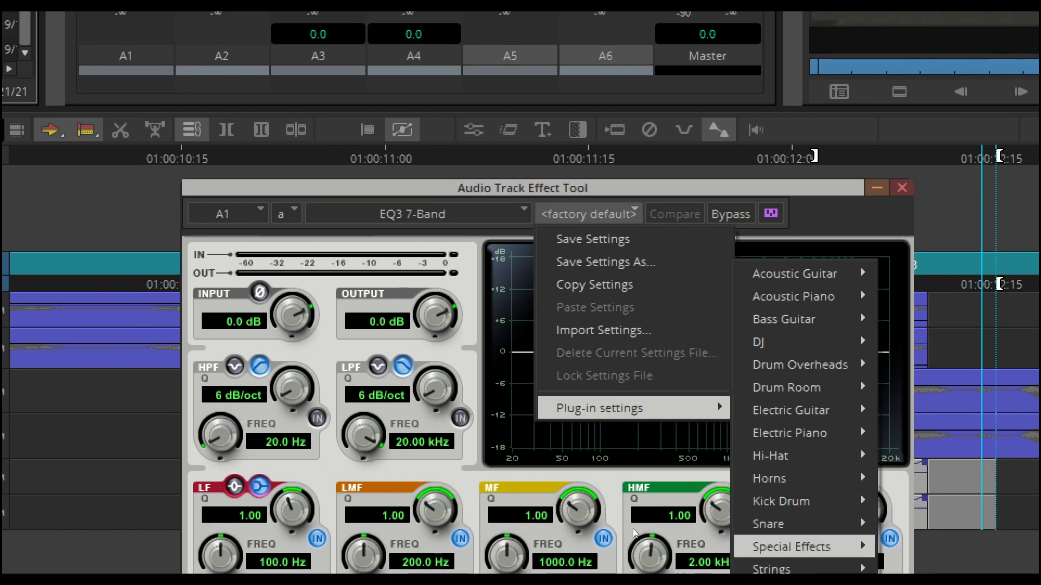
{"action": "mouse_move", "coordinate": [791, 546]}
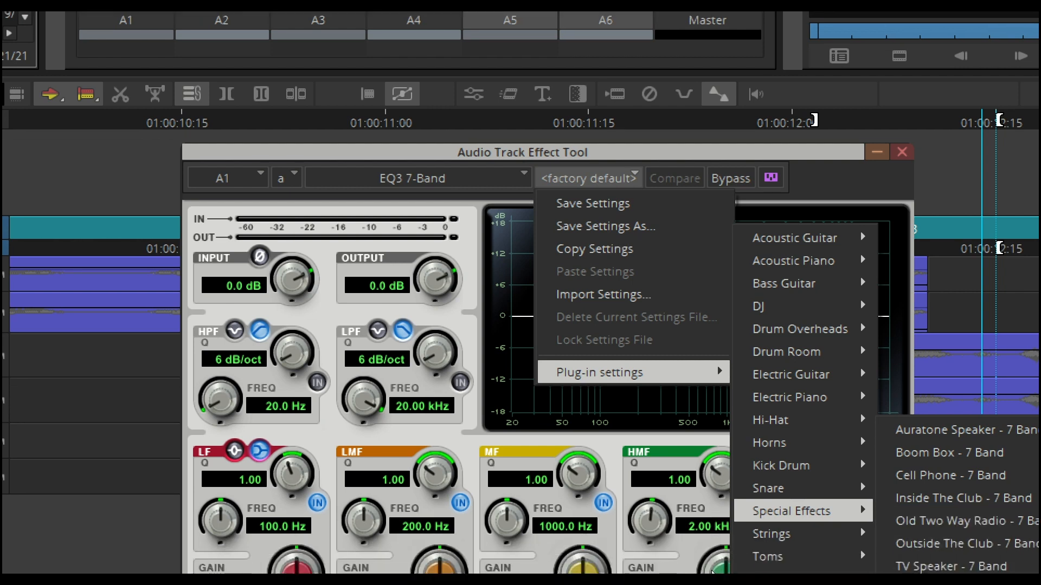
{"action": "key", "text": "Down"}
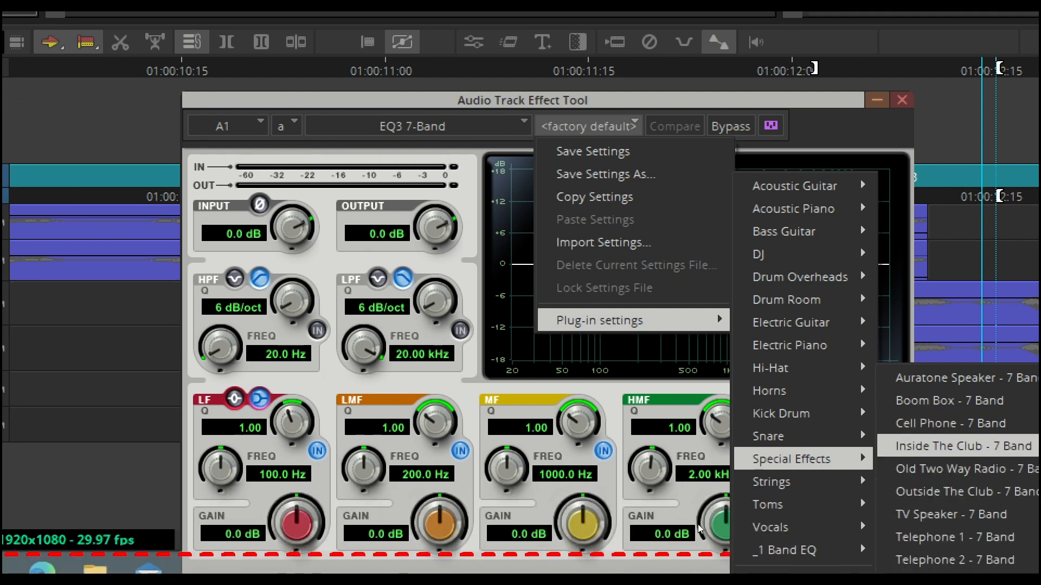
{"action": "key", "text": "Return"}
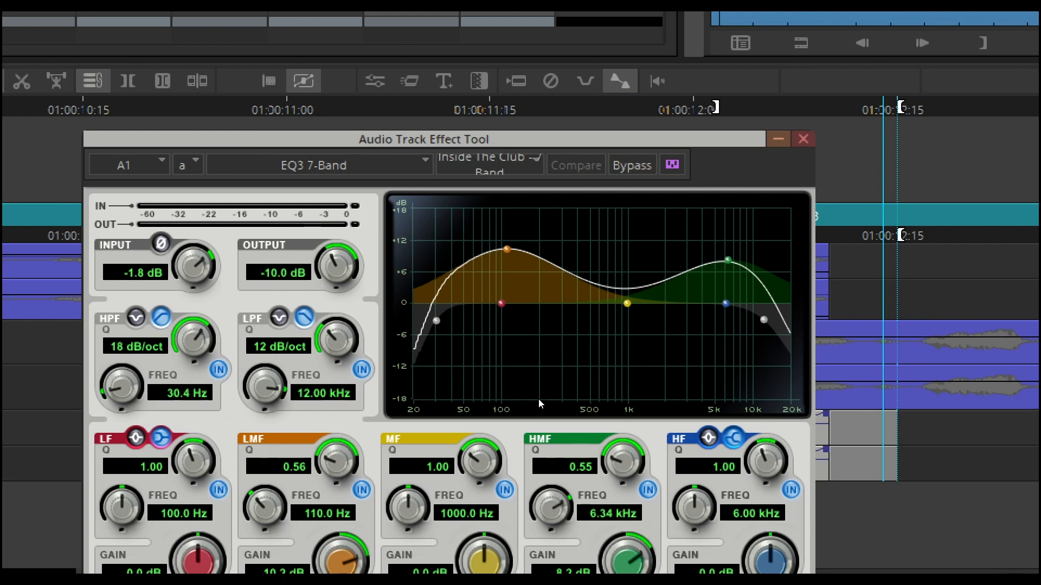
Step: Flatten the LMF band to 0.5 dB and HMF to -0.3 dB, and set HPF to 90.4 Hz and LPF to 4.51 kHz at 24 dB/oct
{"action": "left_click_drag", "start_coordinate": [507, 250], "coordinate": [505, 302]}
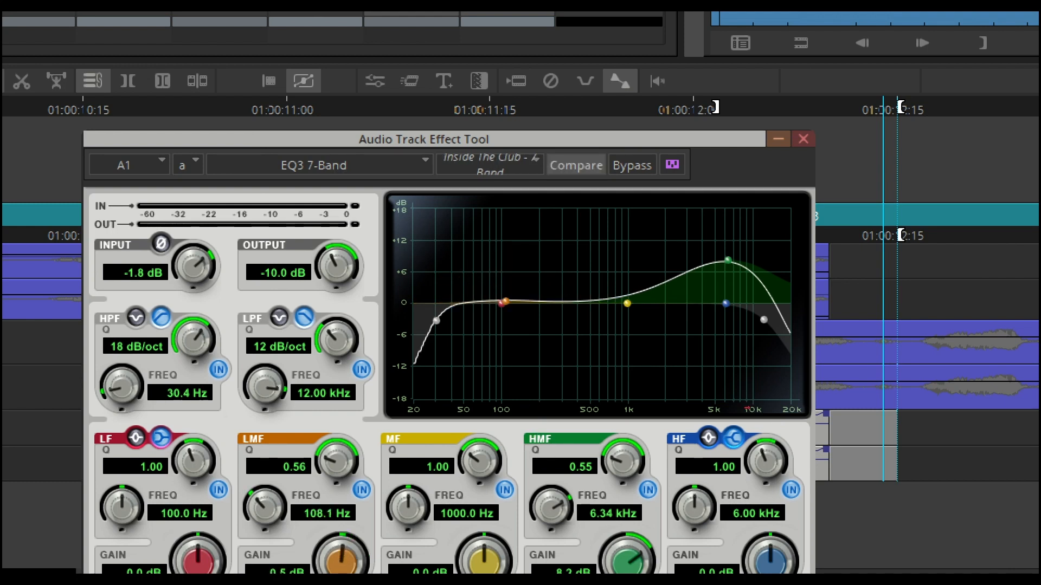
{"action": "left_click_drag", "start_coordinate": [727, 260], "coordinate": [713, 306]}
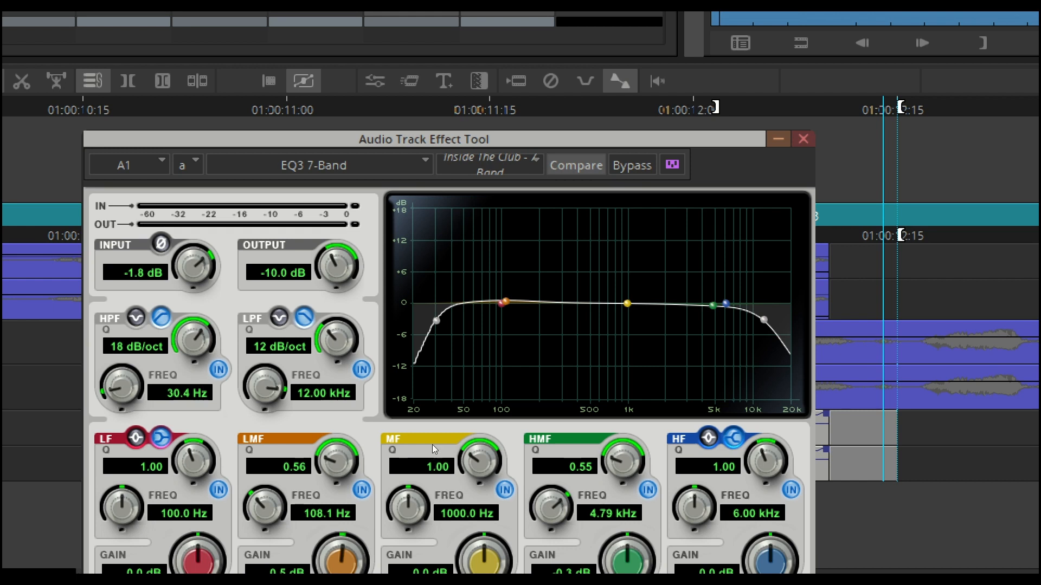
{"action": "left_click_drag", "start_coordinate": [500, 440], "coordinate": [564, 441]}
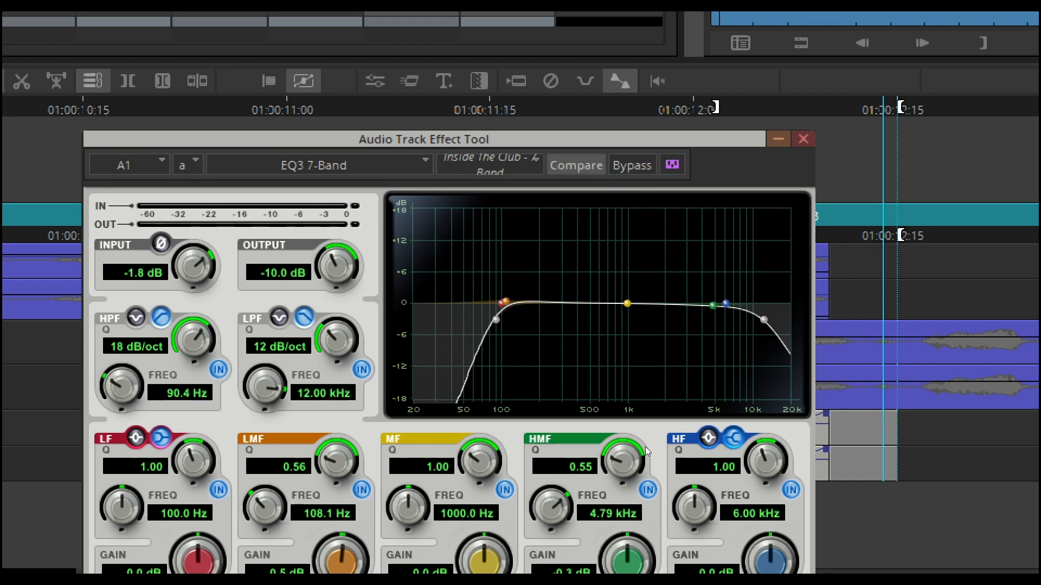
{"action": "left_click_drag", "start_coordinate": [665, 435], "coordinate": [637, 440]}
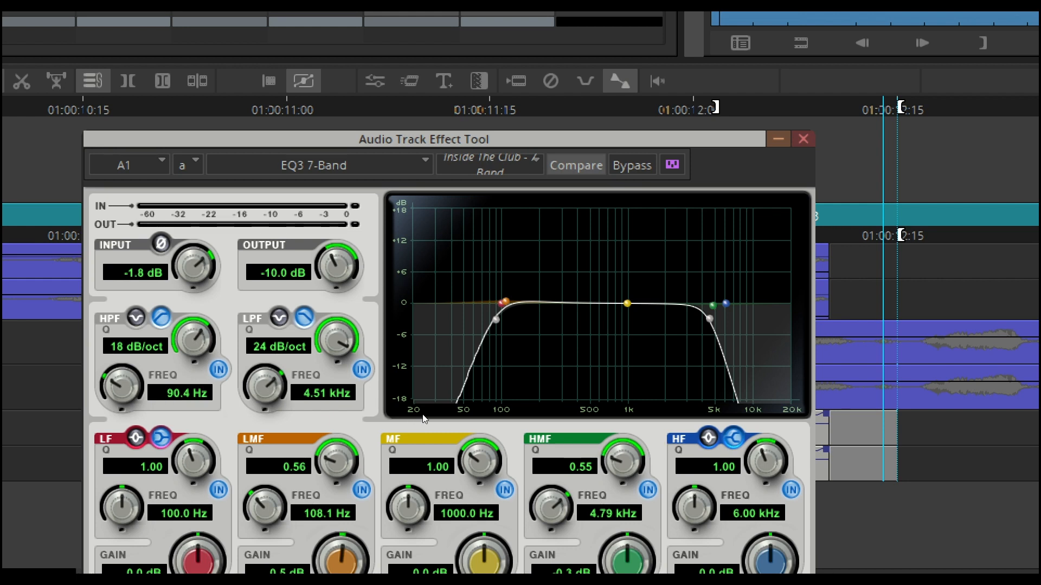
Step: Set the A1 equalizer's output level to 0.0 dB and close the Audio Track Effect Tool
{"action": "left_click", "coordinate": [278, 272]}
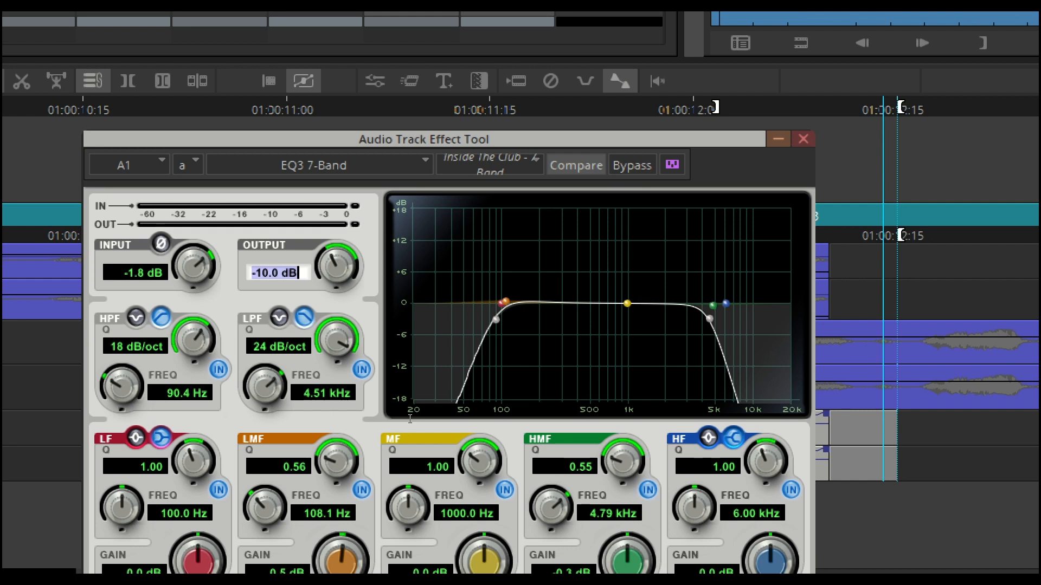
{"action": "type", "text": "0"}
{"action": "key", "text": "Return"}
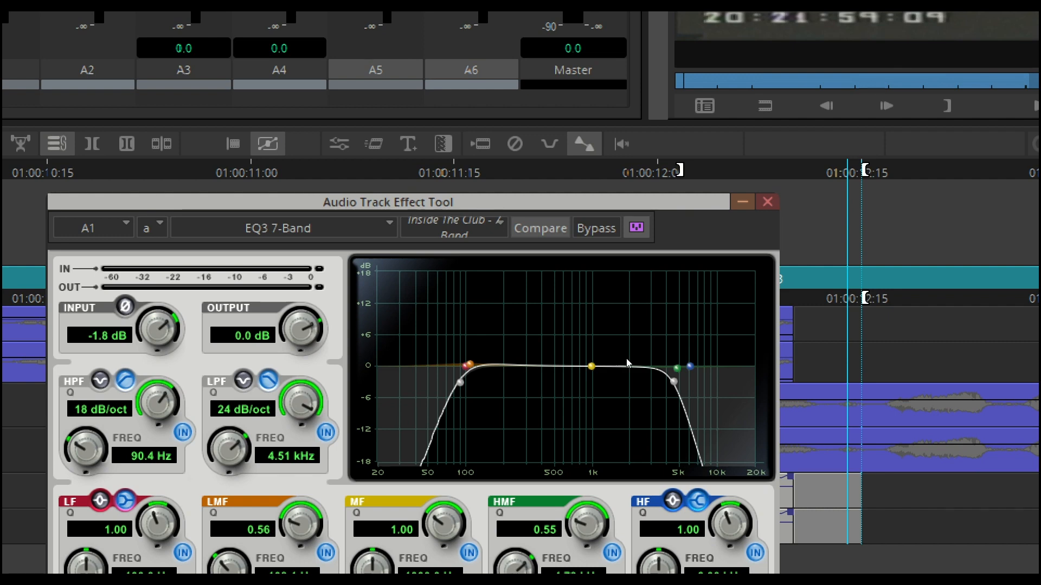
{"action": "left_click", "coordinate": [767, 202]}
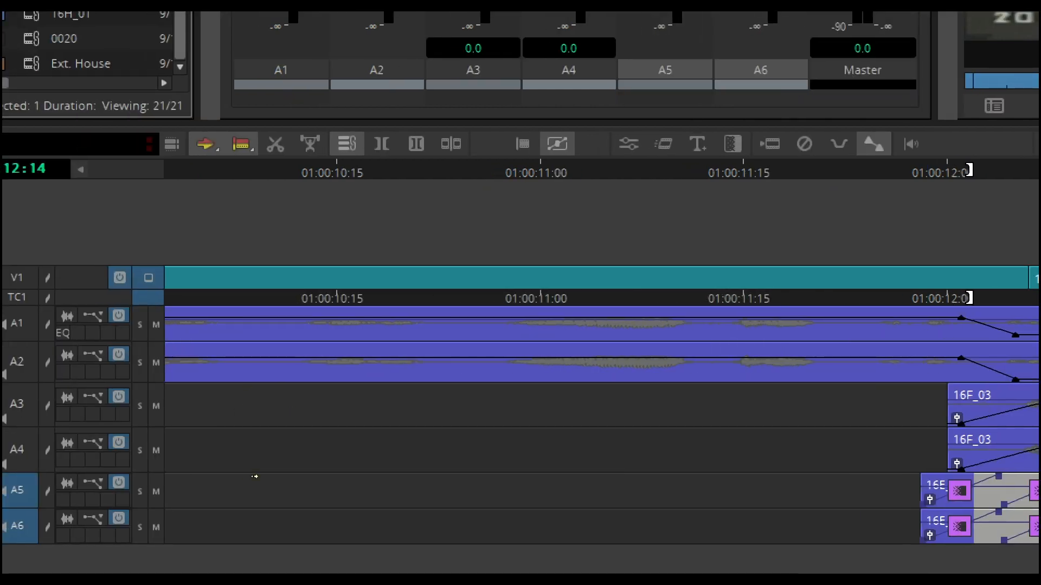
{"action": "key", "text": "super"}
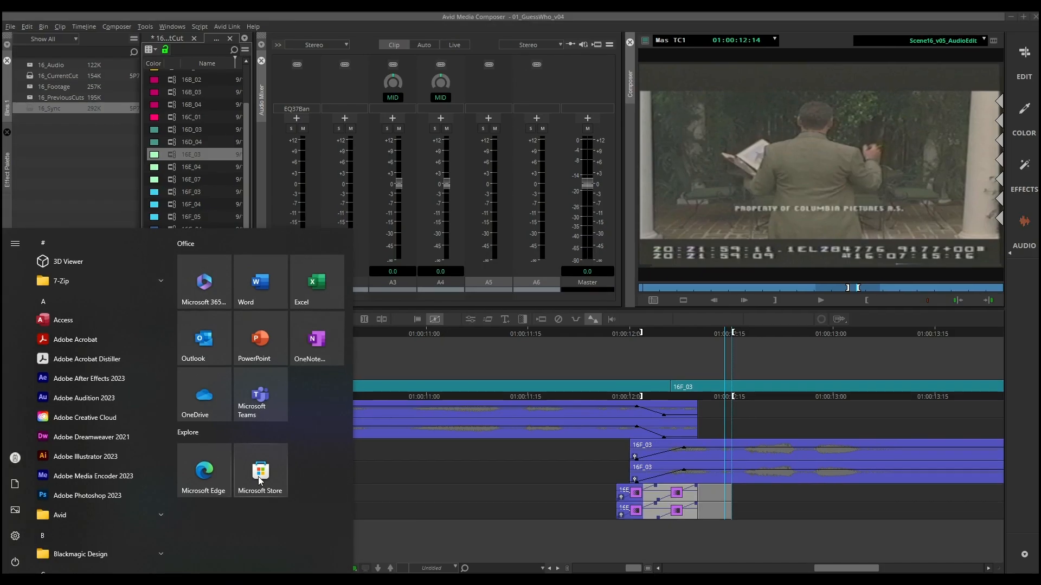
{"action": "key", "text": "super"}
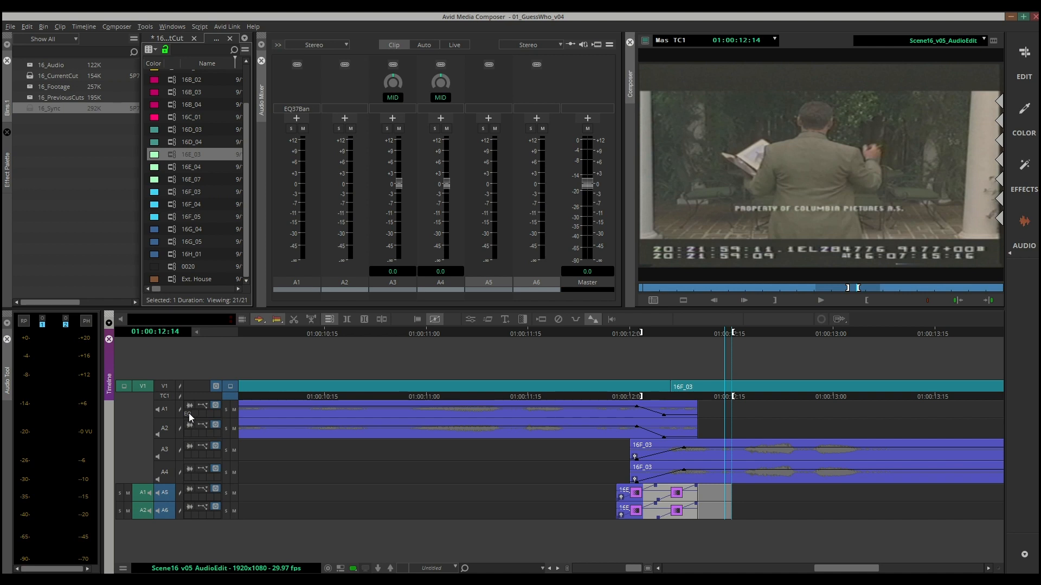
Step: Copy the EQ effect from audio track A1 onto track A2 and return to the Edit workspace
{"action": "left_click_drag", "start_coordinate": [189, 413], "coordinate": [193, 436]}
{"action": "left_click_drag", "start_coordinate": [189, 438], "coordinate": [188, 477]}
{"action": "left_click", "coordinate": [1024, 53]}
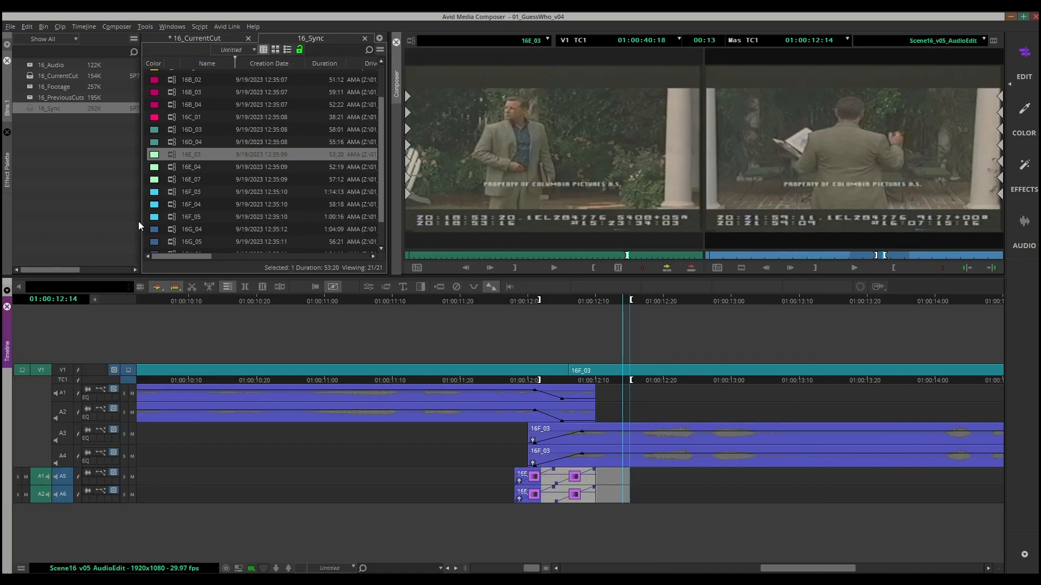
{"action": "mouse_move", "coordinate": [366, 11]}
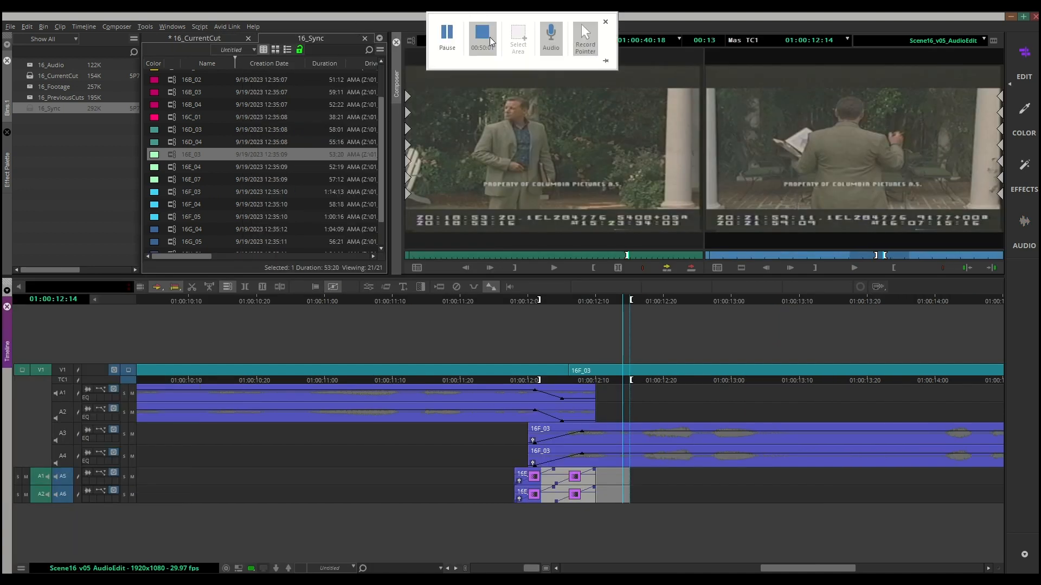